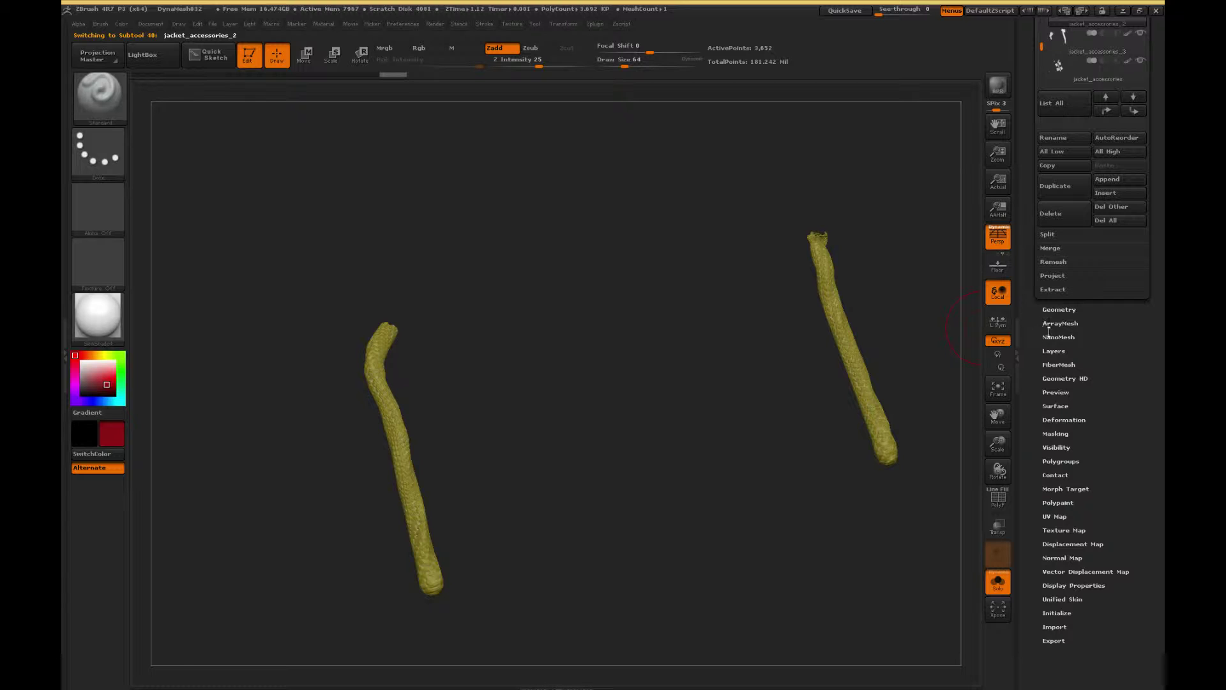
- Turn off the surface noise preview on the two-strand cords and sample their yellow colour
{"action": "left_click", "coordinate": [1055, 406]}
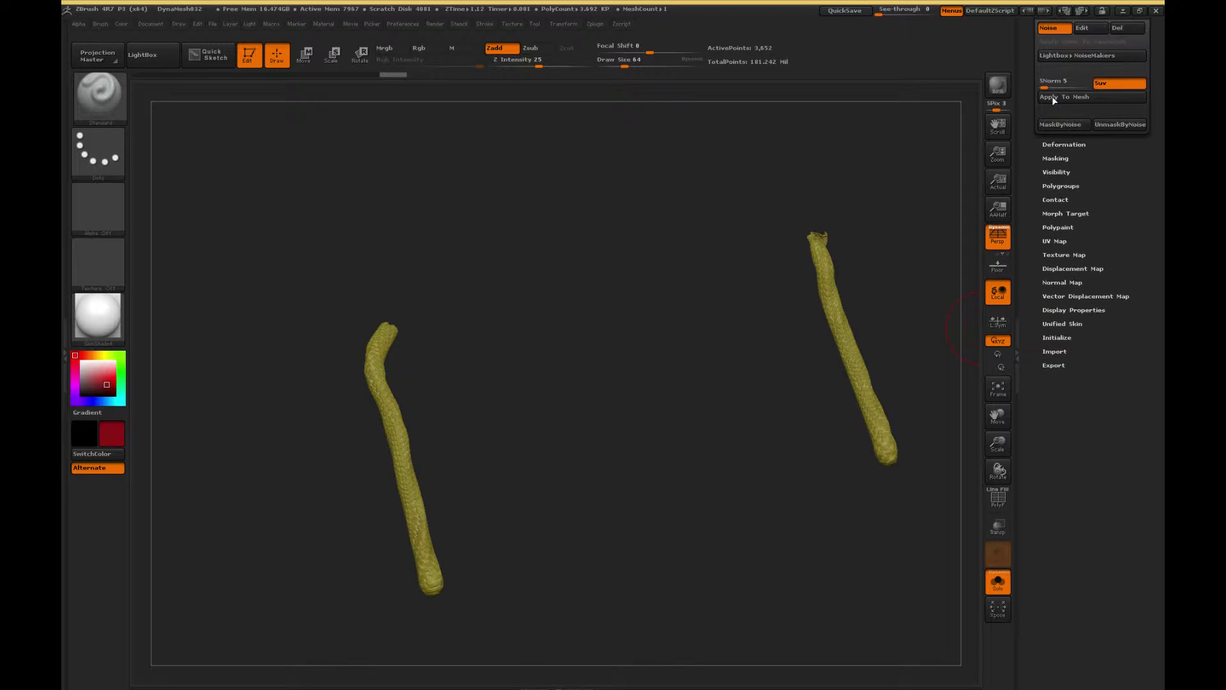
{"action": "left_click", "coordinate": [1047, 28]}
{"action": "left_click", "coordinate": [1047, 28]}
{"action": "key", "text": "c"}
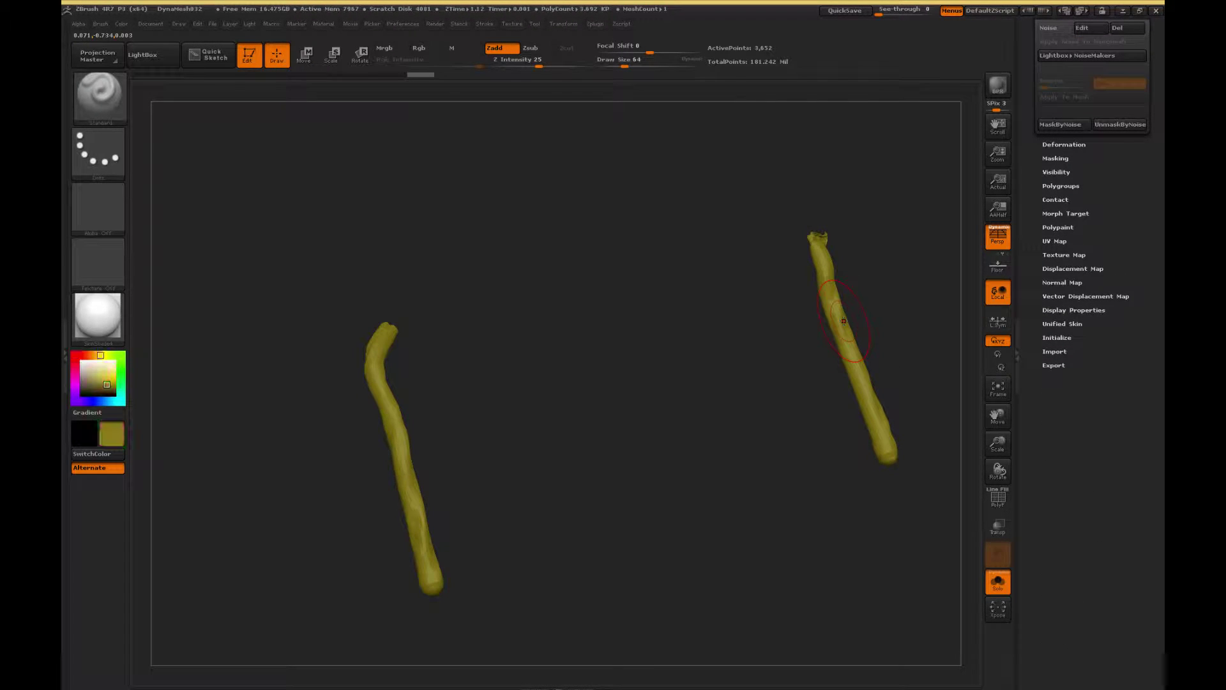
- Lower the visible yellow cords to subdivision level 1
{"action": "left_click_drag", "start_coordinate": [1024, 173], "coordinate": [1095, 290]}
{"action": "left_click", "coordinate": [1058, 271]}
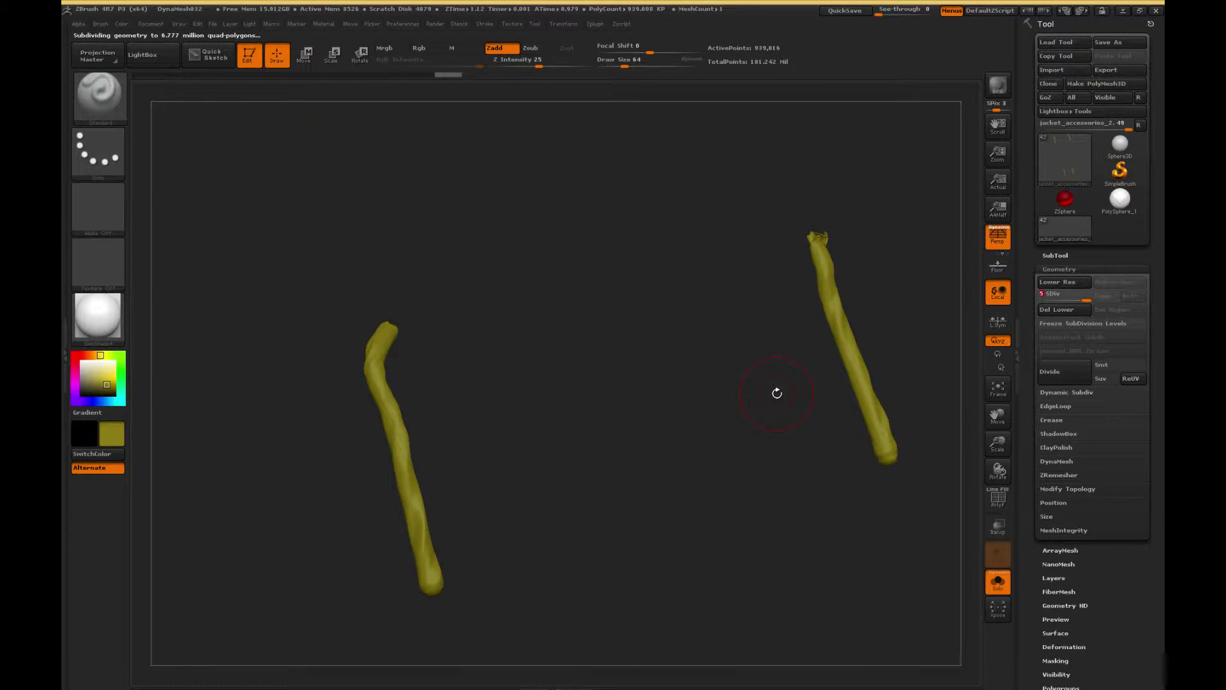
{"action": "mouse_move", "coordinate": [727, 461]}
{"action": "left_mouse_down", "text": "shift"}
{"action": "mouse_move", "coordinate": [731, 446]}
{"action": "mouse_move", "coordinate": [728, 465]}
{"action": "mouse_move", "coordinate": [706, 432]}
{"action": "mouse_move", "coordinate": [733, 444]}
{"action": "left_mouse_up", "text": "shift"}
{"action": "left_click_drag", "start_coordinate": [998, 416], "coordinate": [993, 377]}
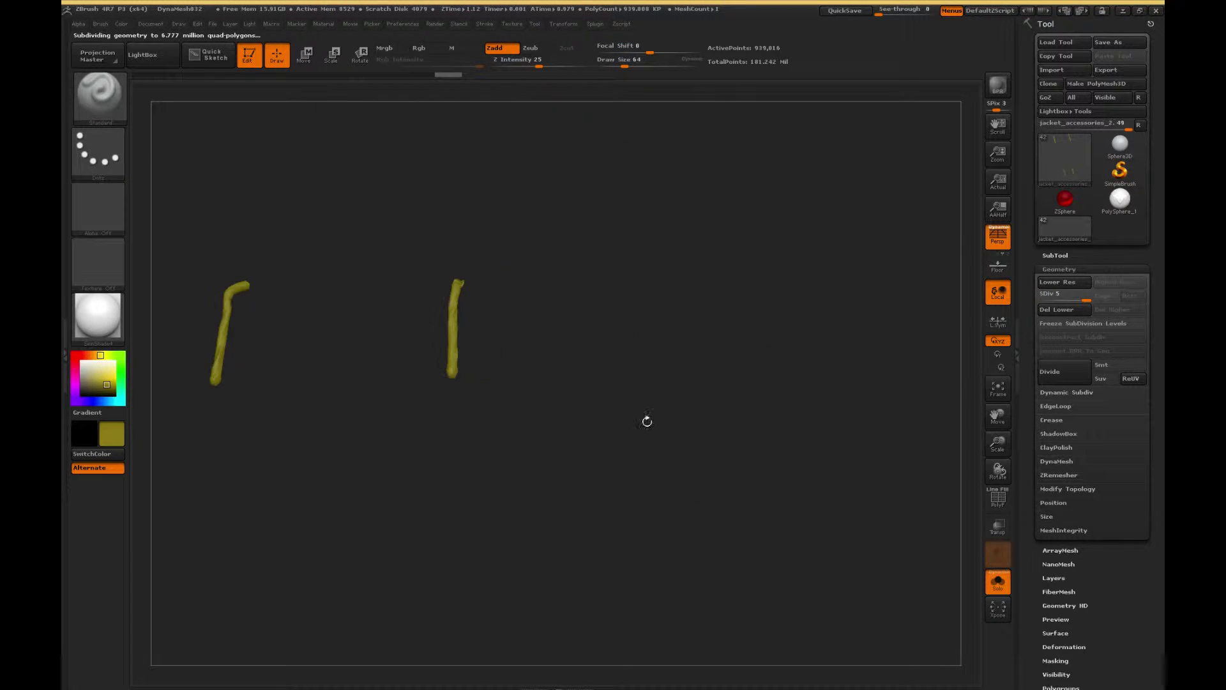
{"action": "left_click_drag", "start_coordinate": [645, 419], "coordinate": [837, 446], "text": "alt"}
{"action": "left_click_drag", "start_coordinate": [1085, 298], "coordinate": [1042, 295]}
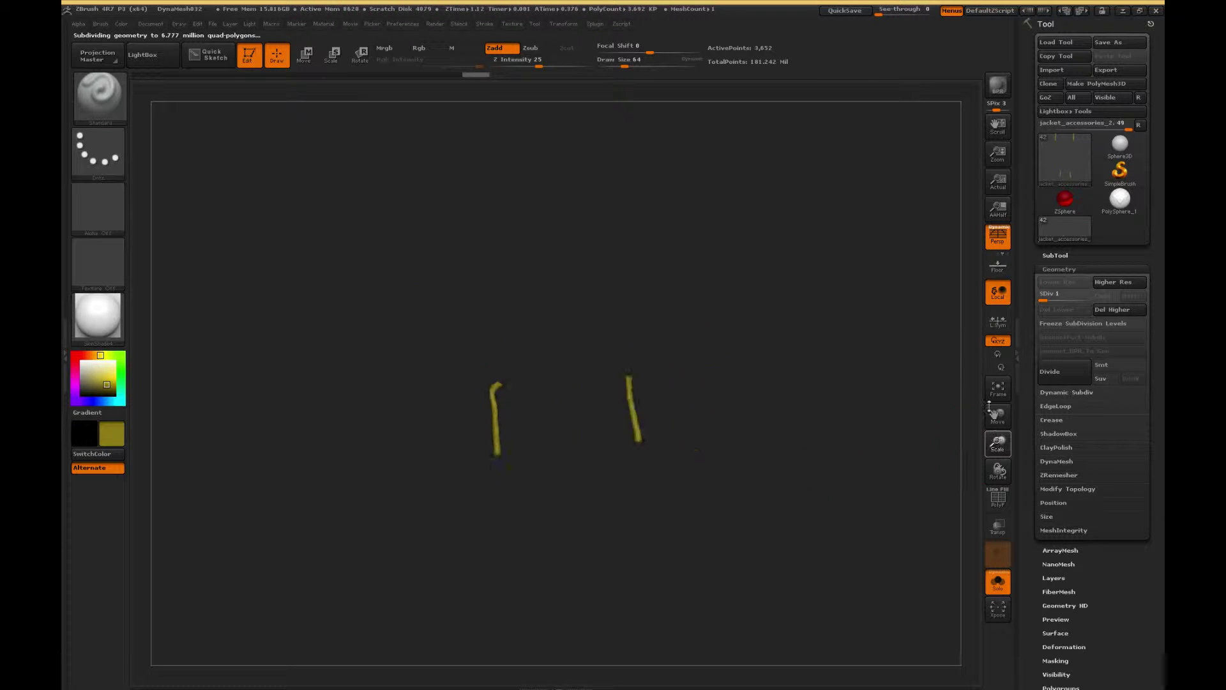
{"action": "left_click_drag", "start_coordinate": [988, 406], "coordinate": [871, 239]}
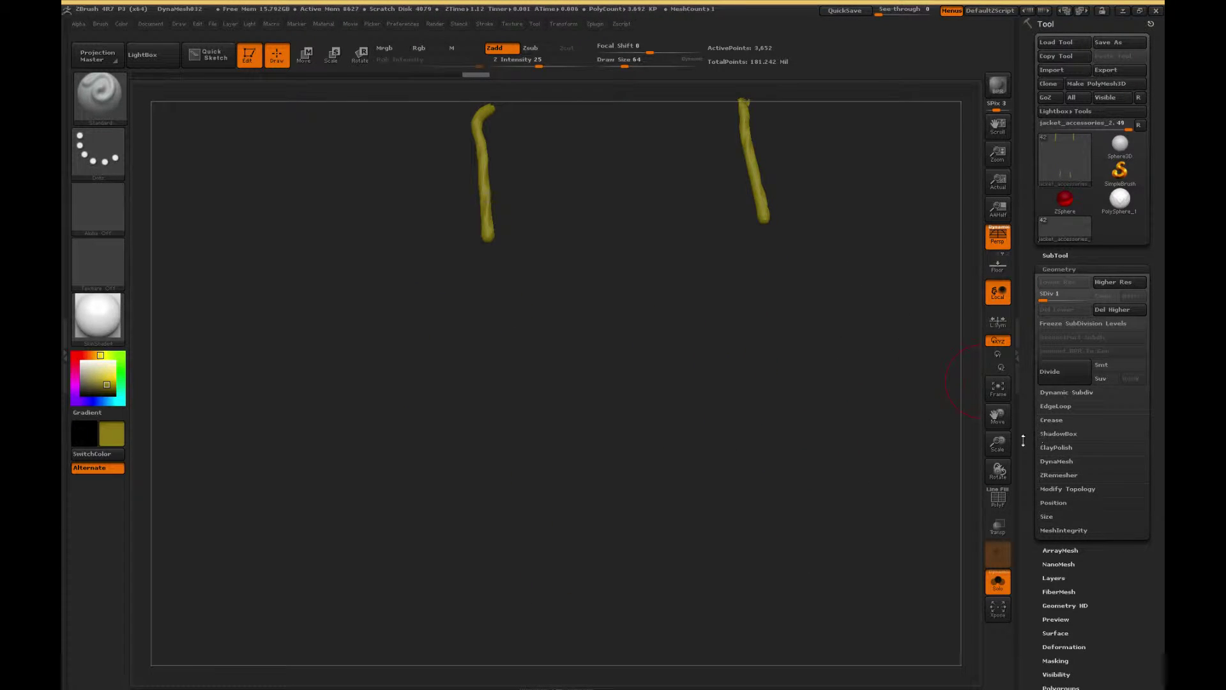
- Assign the visible cords to a single polygroup with Group Visible
{"action": "scroll", "coordinate": [1028, 421], "scroll_direction": "down", "scroll_amount": 5}
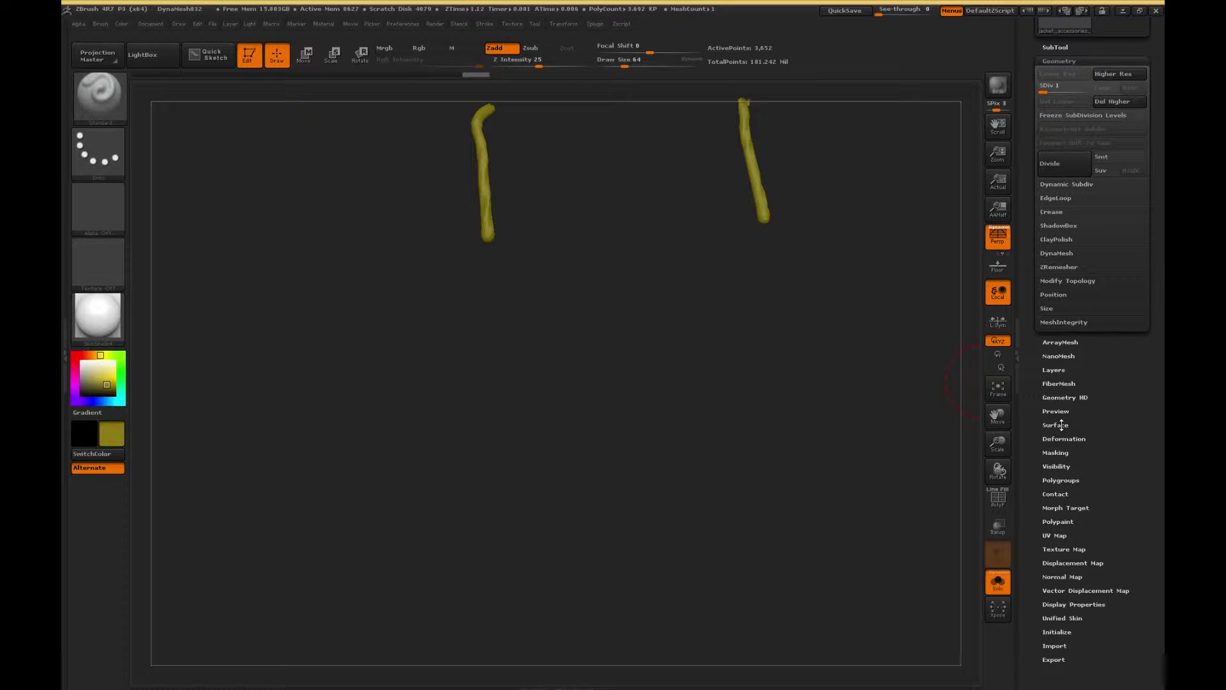
{"action": "left_click", "coordinate": [1060, 480]}
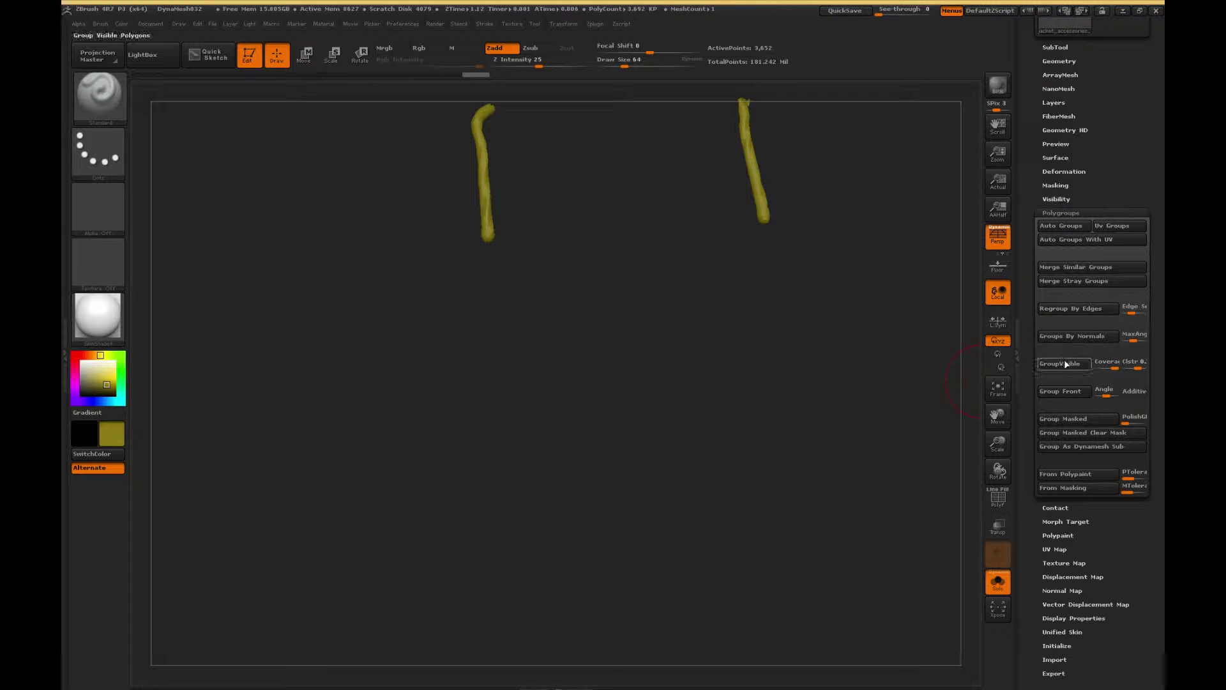
{"action": "left_click_drag", "start_coordinate": [826, 341], "coordinate": [789, 426]}
- Raise the cords back to subdivision level 5
{"action": "left_click_drag", "start_coordinate": [1032, 148], "coordinate": [1034, 227]}
{"action": "left_click", "coordinate": [1055, 243]}
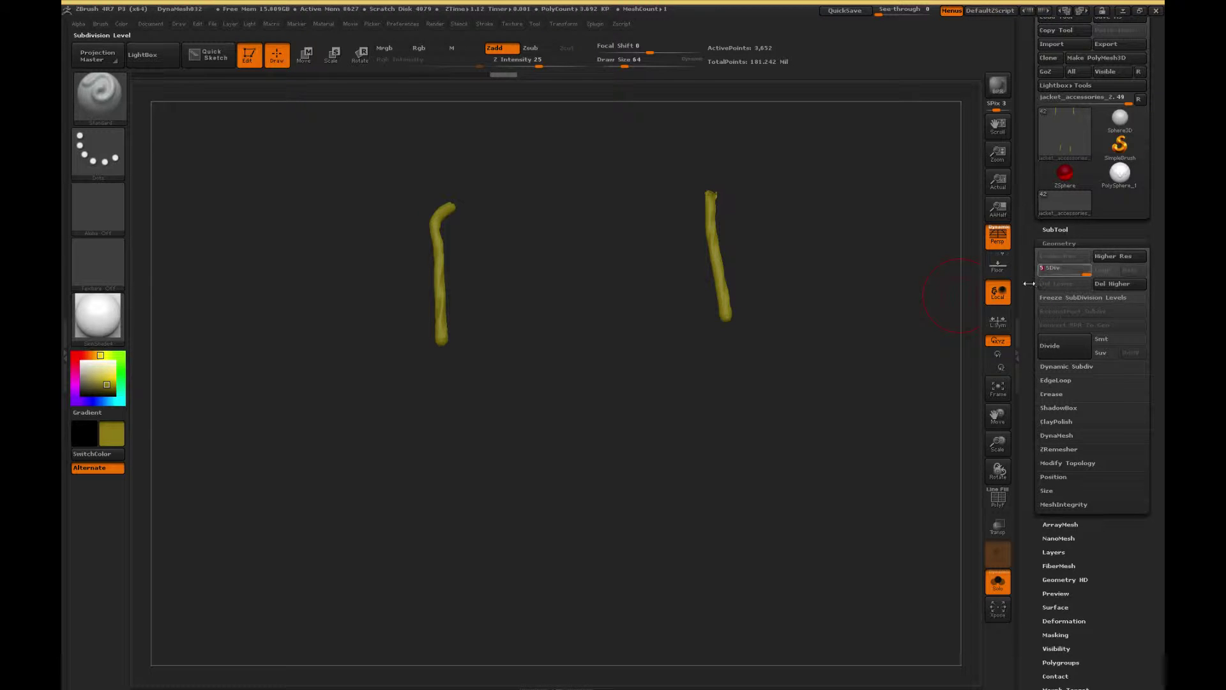
{"action": "key", "text": "d"}
{"action": "key", "text": "d"}
{"action": "key", "text": "d"}
{"action": "key", "text": "d"}
{"action": "left_click_drag", "start_coordinate": [1029, 281], "coordinate": [1035, 188]}
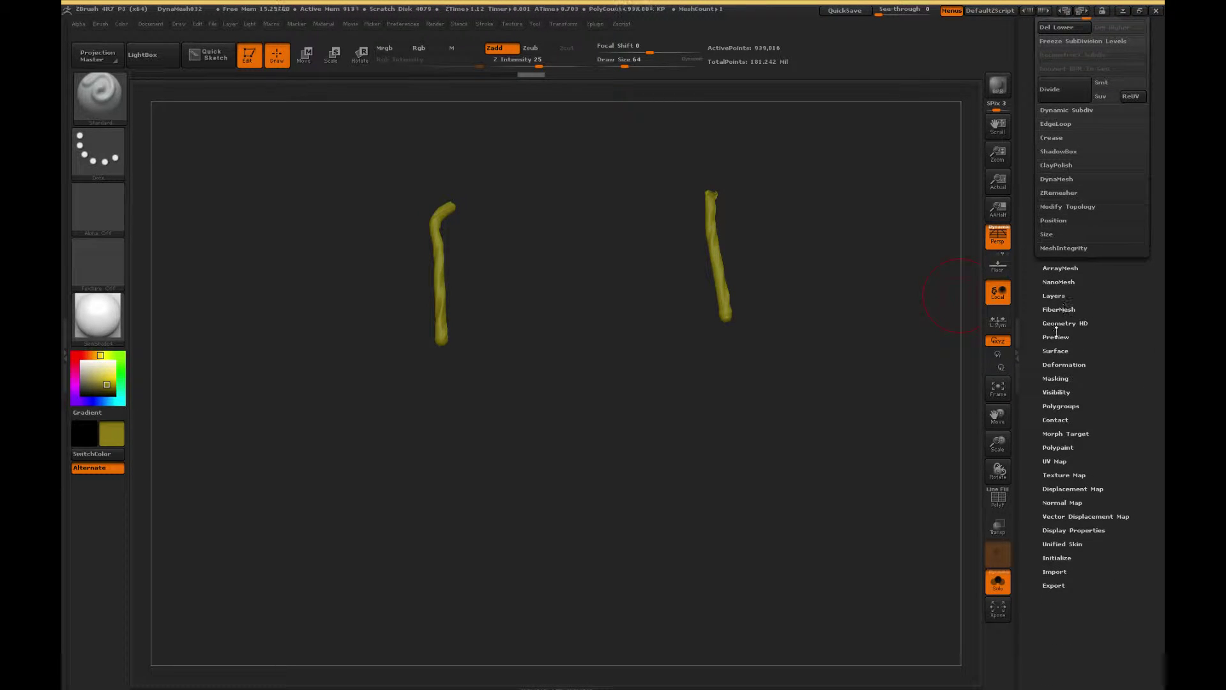
- Enable the surface noise on the cords and apply it to the mesh
{"action": "left_click", "coordinate": [1056, 351]}
{"action": "left_click_drag", "start_coordinate": [1031, 164], "coordinate": [1040, 224]}
{"action": "left_click", "coordinate": [1052, 186]}
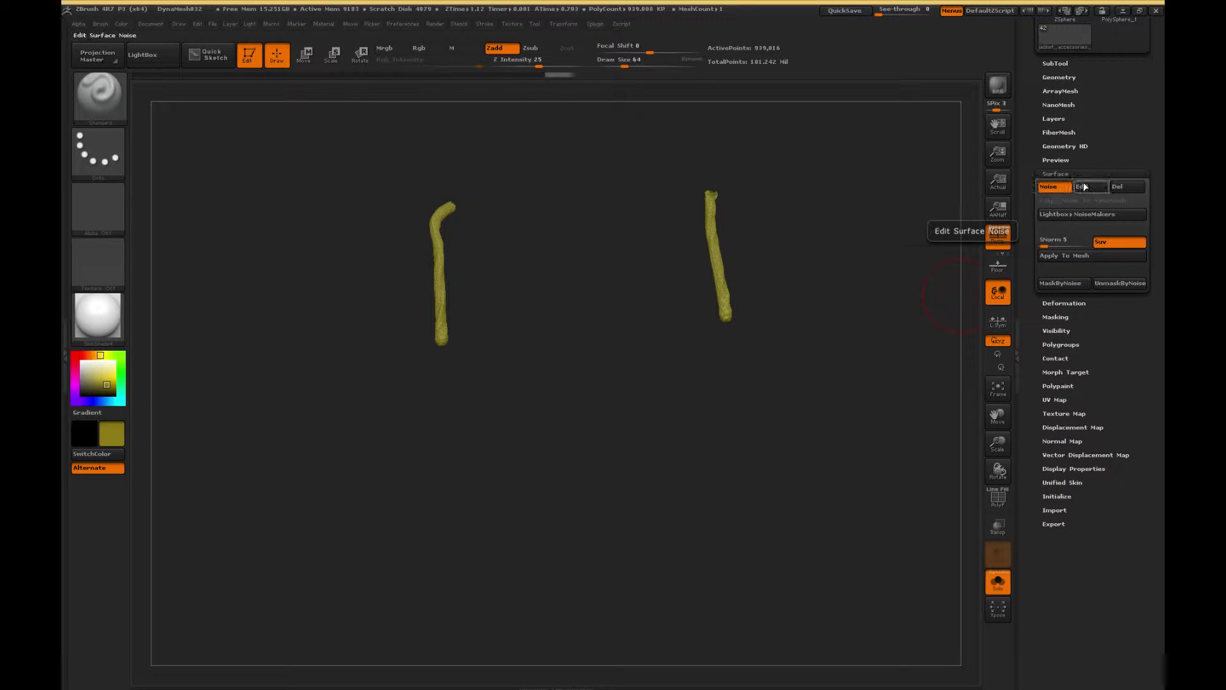
{"action": "left_click", "coordinate": [1071, 256]}
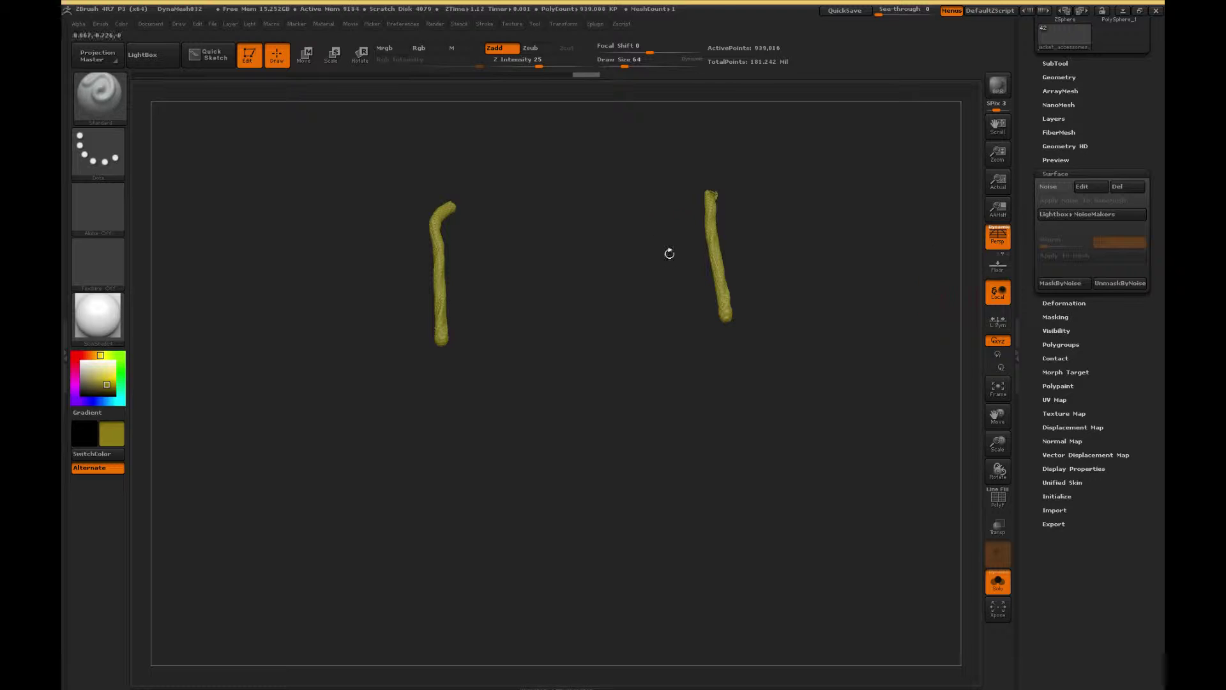
- Fill the cords with the current dark yellow colour
{"action": "left_click", "coordinate": [124, 24]}
{"action": "left_click", "coordinate": [162, 274]}
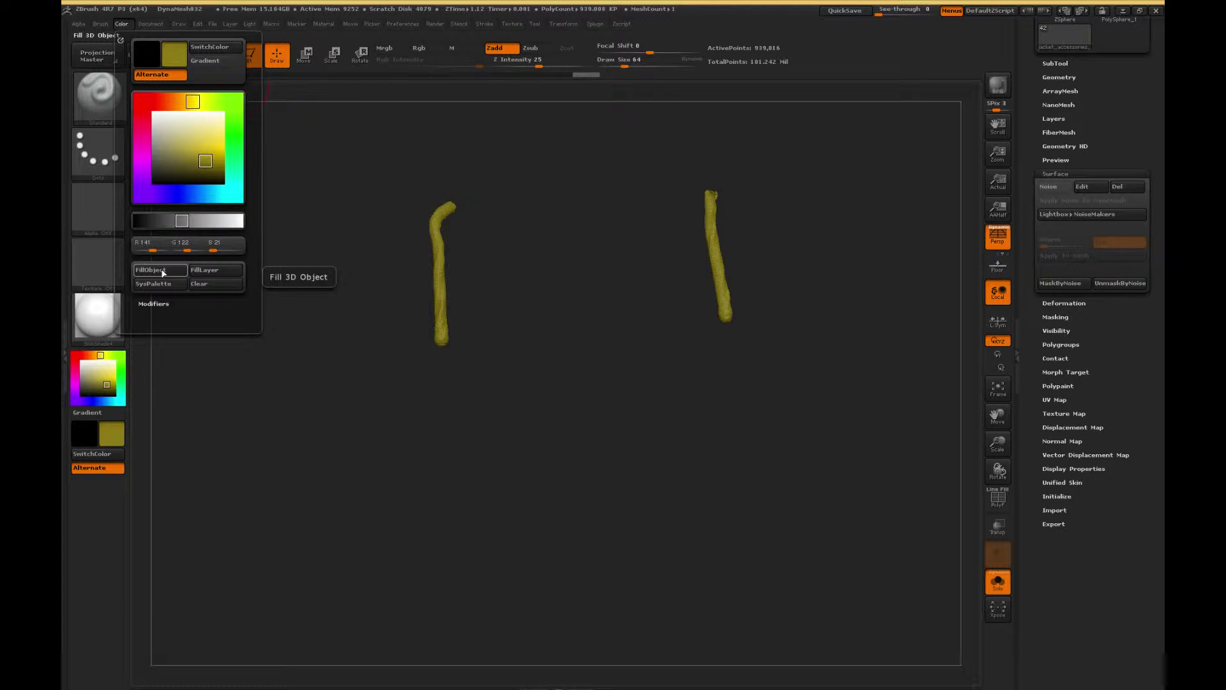
{"action": "left_click", "coordinate": [161, 270]}
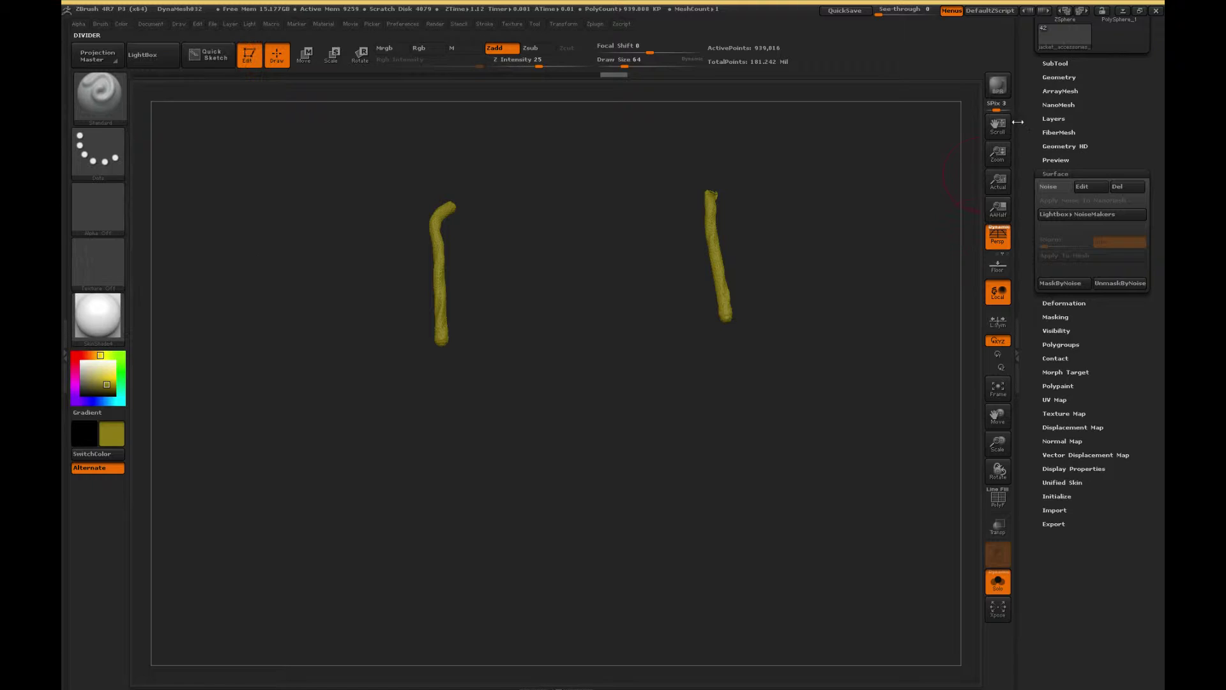
- Invert the visibility of the cords, and reveal all parts of the accessories subtool
{"action": "left_click", "coordinate": [1058, 84]}
{"action": "left_click_drag", "start_coordinate": [762, 406], "coordinate": [917, 416], "text": "alt"}
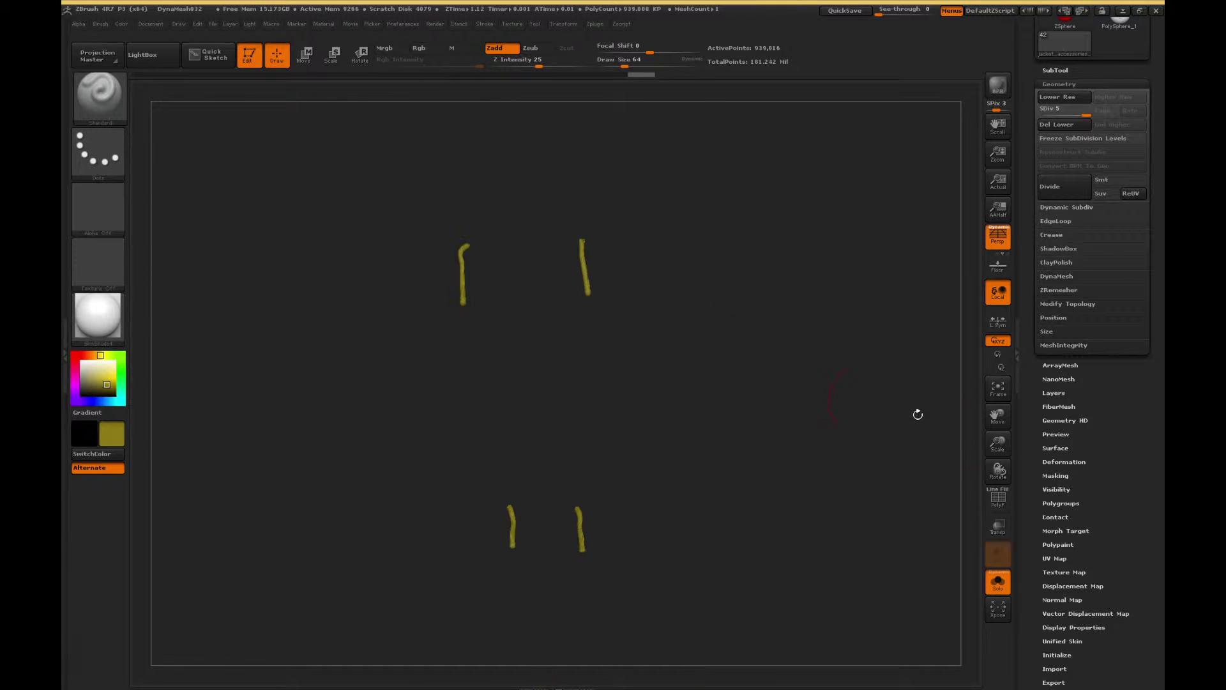
{"action": "mouse_move", "coordinate": [1000, 439]}
{"action": "left_mouse_down"}
{"action": "mouse_move", "coordinate": [1000, 418]}
{"action": "mouse_move", "coordinate": [999, 437]}
{"action": "left_mouse_up"}
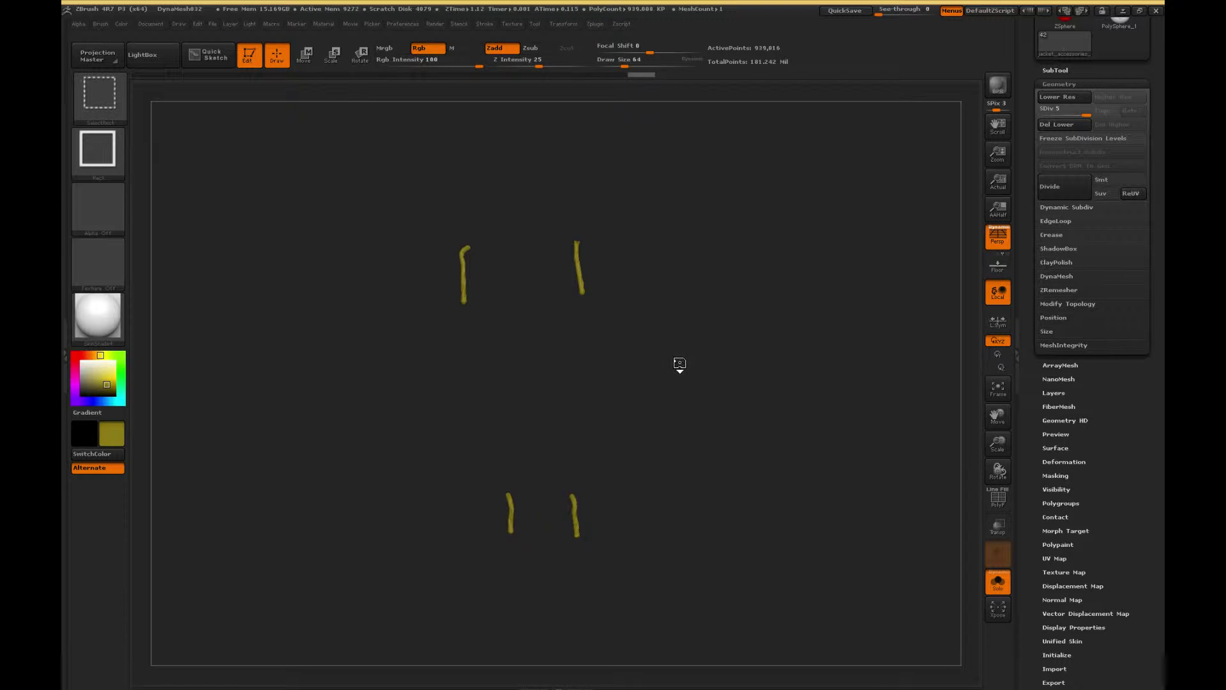
{"action": "left_click", "coordinate": [679, 362], "text": "ctrl+shift"}
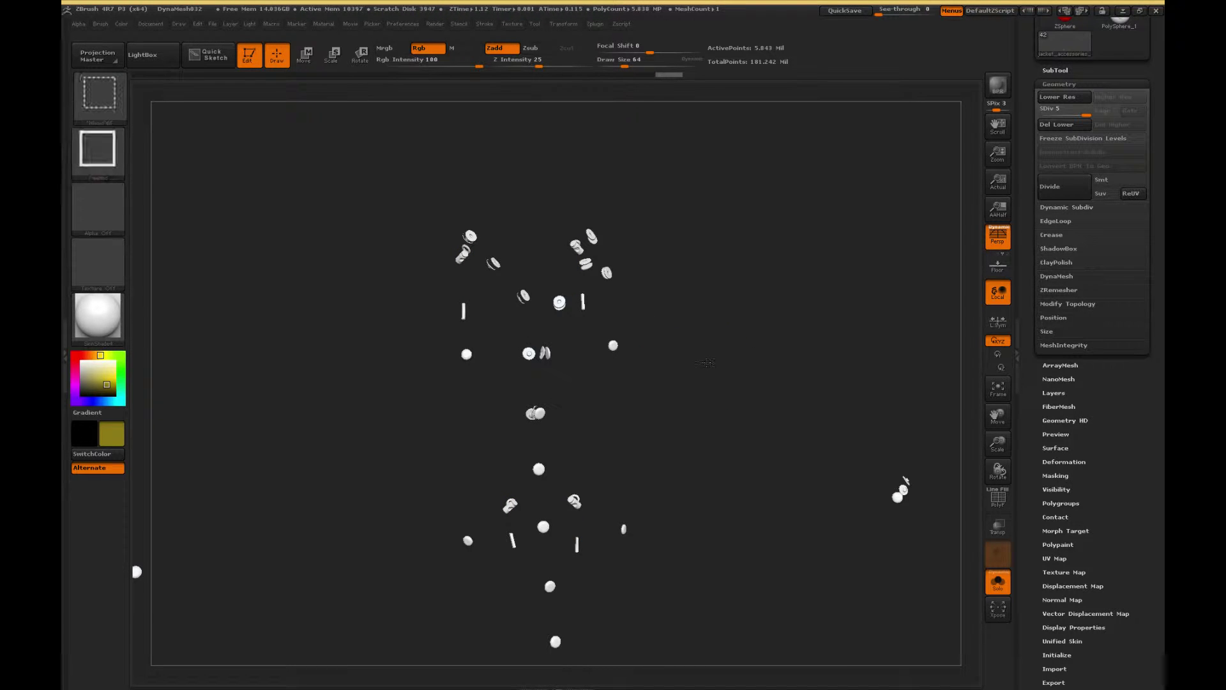
{"action": "left_click", "coordinate": [692, 352], "text": "ctrl+shift"}
{"action": "left_click_drag", "start_coordinate": [692, 352], "coordinate": [719, 346], "text": "alt"}
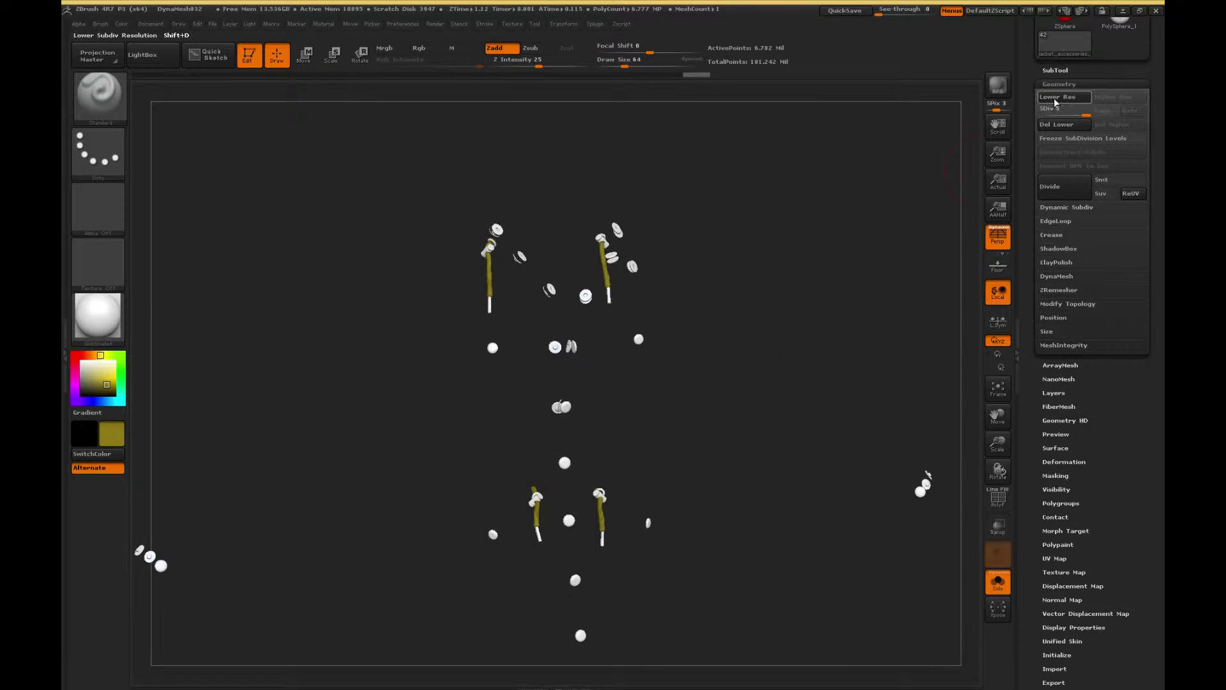
- Lower the whole accessories subtool to subdivision level 1
{"action": "left_click_drag", "start_coordinate": [1063, 109], "coordinate": [1034, 109]}
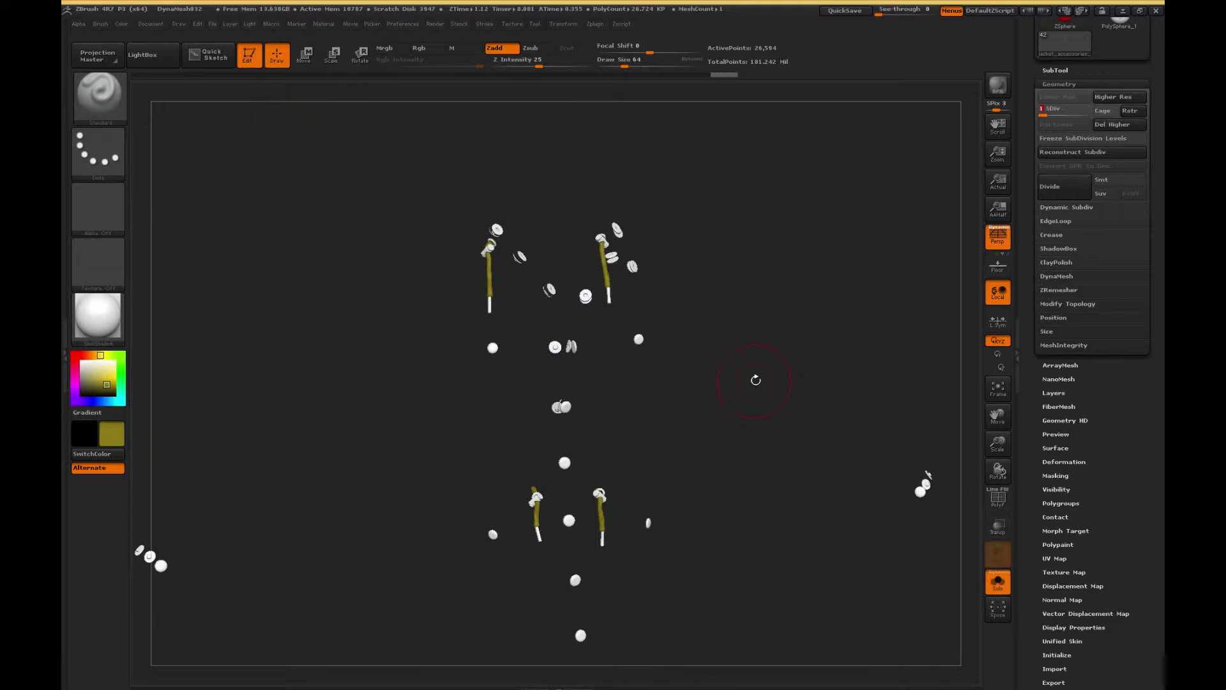
{"action": "left_click_drag", "start_coordinate": [752, 378], "coordinate": [762, 354]}
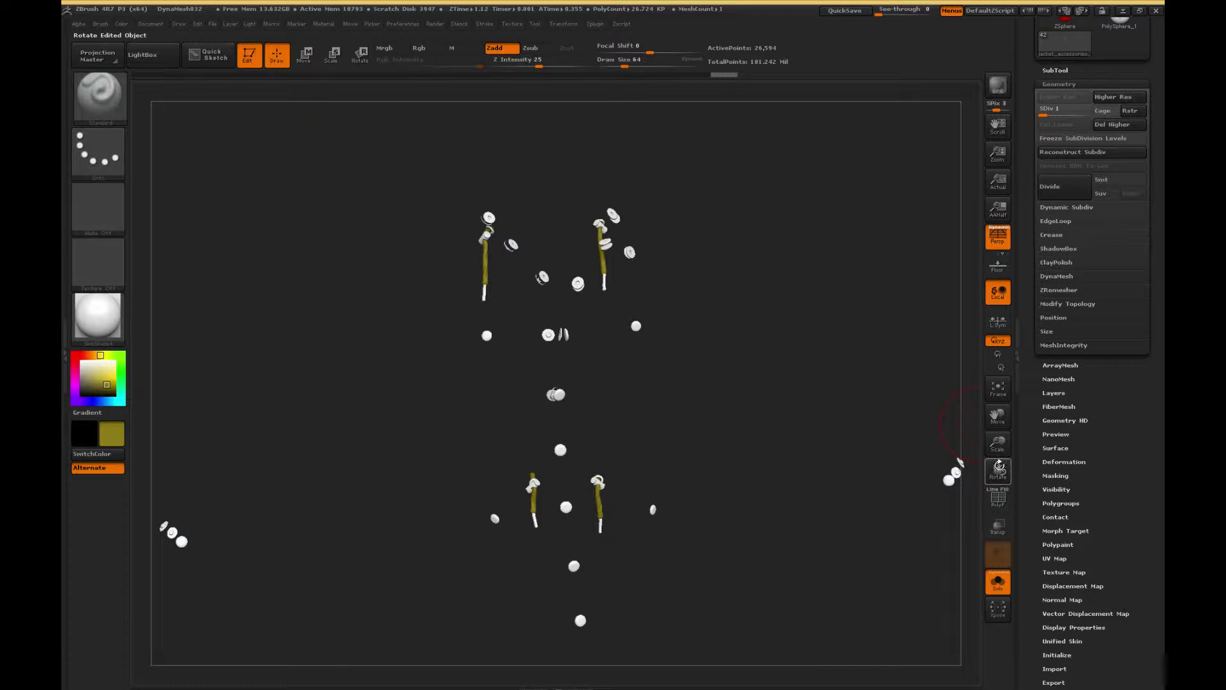
{"action": "left_click_drag", "start_coordinate": [998, 443], "coordinate": [998, 439]}
{"action": "left_click_drag", "start_coordinate": [1002, 493], "coordinate": [1003, 514]}
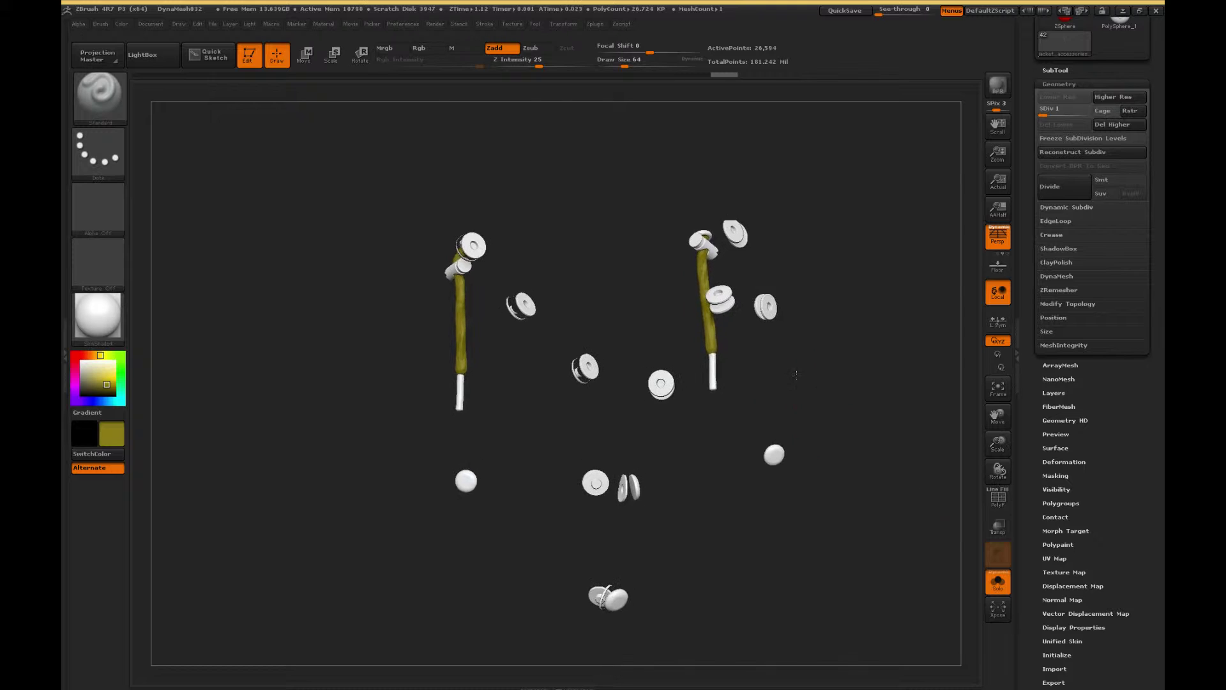
{"action": "left_click_drag", "start_coordinate": [839, 376], "coordinate": [766, 337], "text": "alt"}
{"action": "left_click", "coordinate": [630, 283], "text": "ctrl+shift"}
{"action": "left_click", "coordinate": [630, 284], "text": "ctrl+shift"}
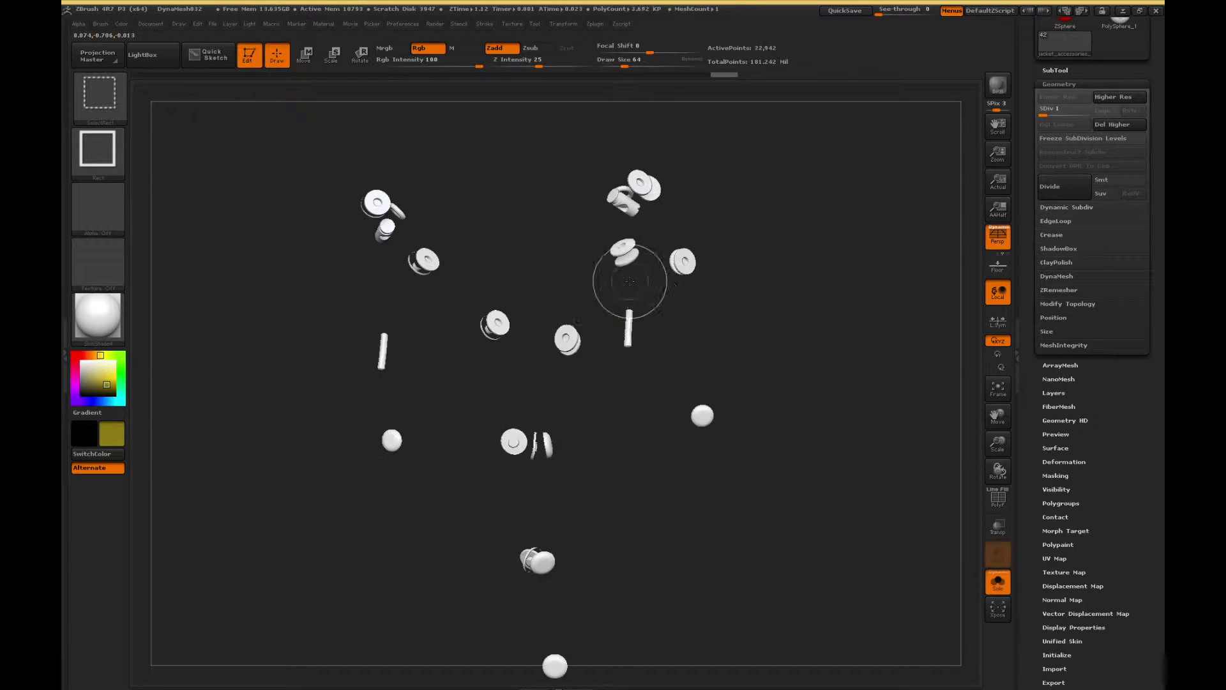
{"action": "mouse_move", "coordinate": [645, 274]}
{"action": "left_mouse_down"}
{"action": "mouse_move", "coordinate": [796, 375]}
{"action": "mouse_move", "coordinate": [760, 281]}
{"action": "mouse_move", "coordinate": [747, 320]}
{"action": "mouse_move", "coordinate": [726, 307]}
{"action": "mouse_move", "coordinate": [724, 382]}
{"action": "left_mouse_up"}
{"action": "left_click_drag", "start_coordinate": [794, 231], "coordinate": [735, 255]}
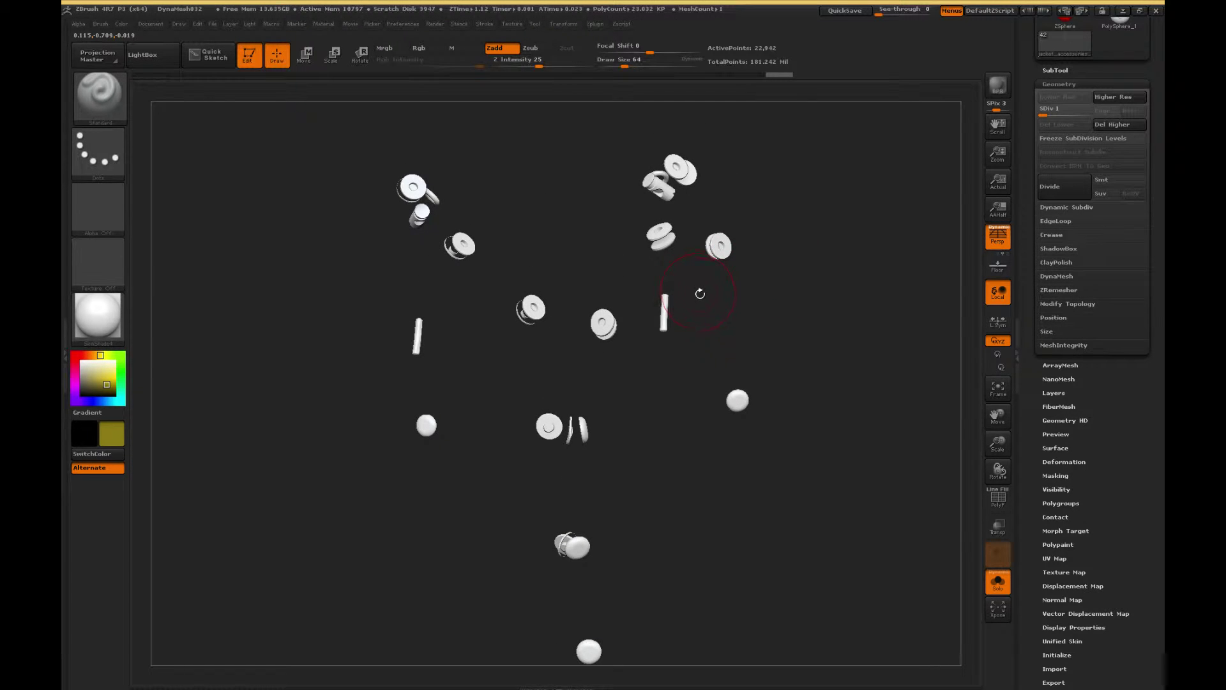
{"action": "left_click", "coordinate": [760, 304], "text": "ctrl+shift"}
{"action": "left_click", "coordinate": [774, 301], "text": "ctrl+shift"}
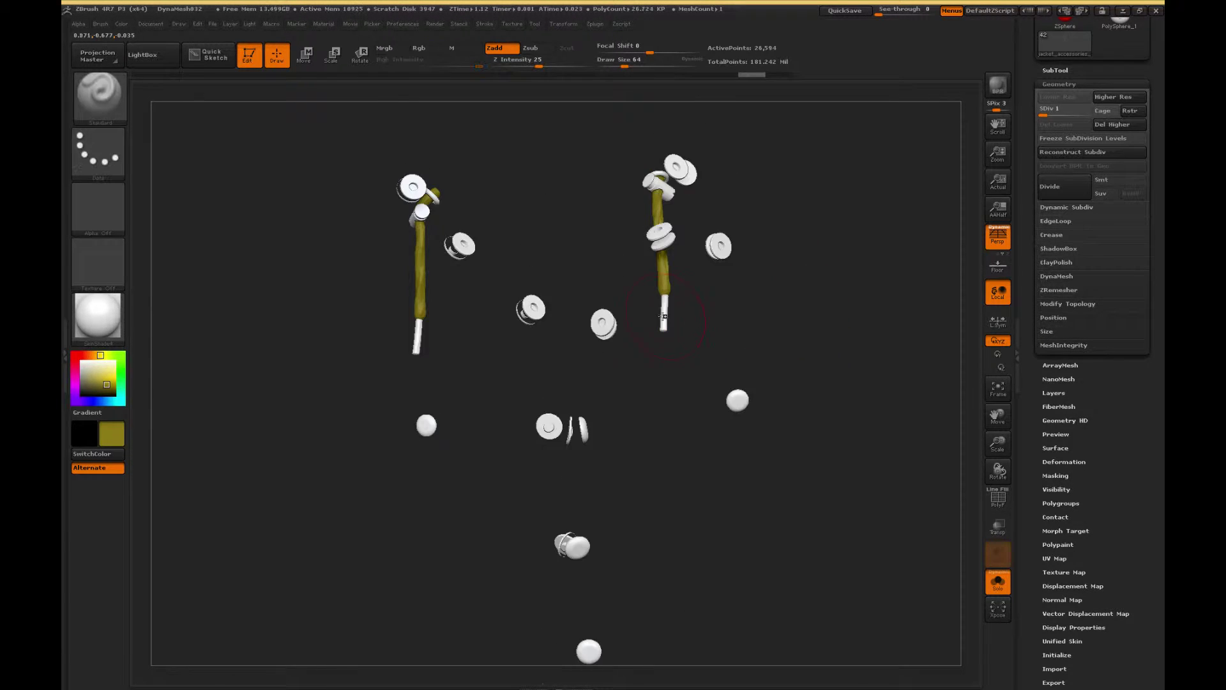
- Hide the four white tips at the lower ends of the yellow cords
{"action": "left_click", "coordinate": [663, 315], "text": "ctrl+shift"}
{"action": "left_click", "coordinate": [561, 332], "text": "ctrl+shift"}
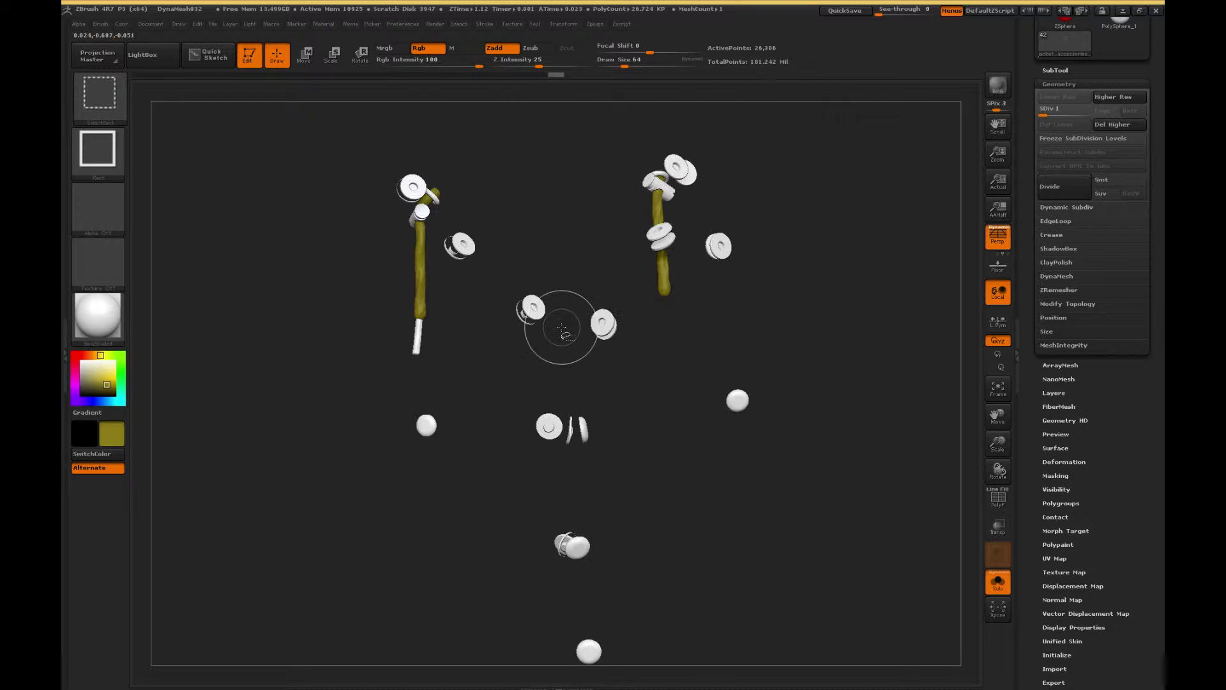
{"action": "left_click", "coordinate": [419, 337], "text": "ctrl+shift"}
{"action": "left_click_drag", "start_coordinate": [456, 367], "coordinate": [677, 283]}
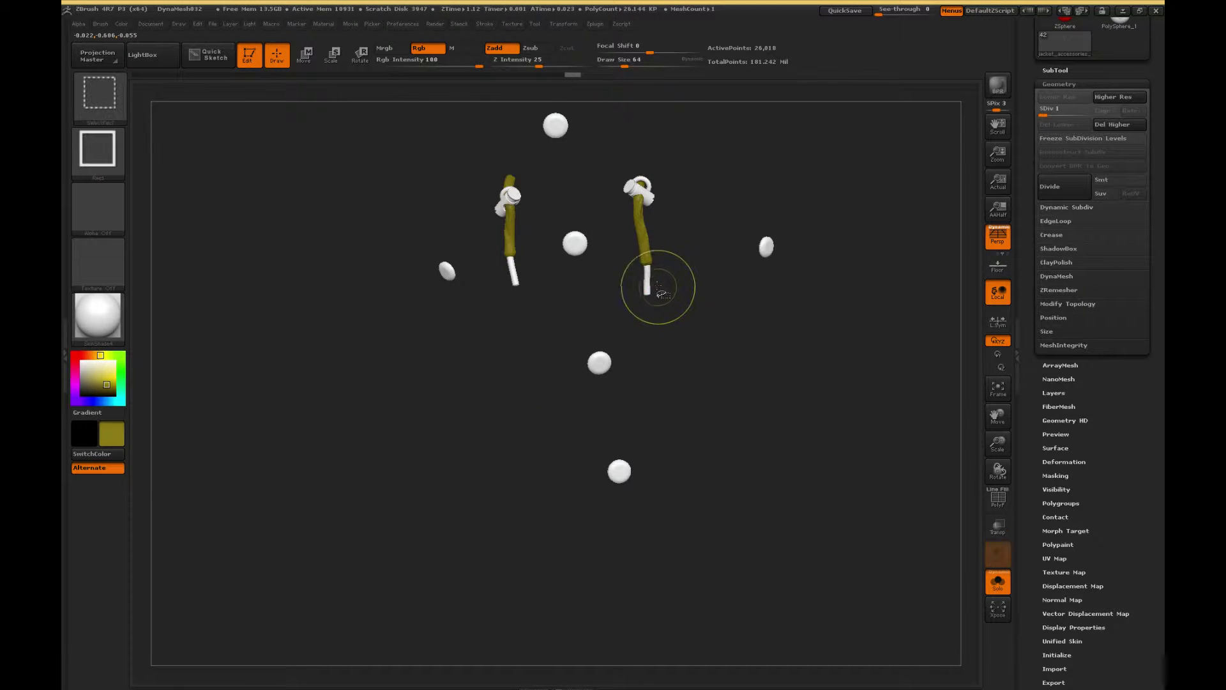
{"action": "left_click", "coordinate": [647, 288], "text": "ctrl+shift"}
{"action": "left_click", "coordinate": [512, 274], "text": "ctrl+shift"}
{"action": "left_click_drag", "start_coordinate": [746, 191], "coordinate": [715, 498], "text": "alt"}
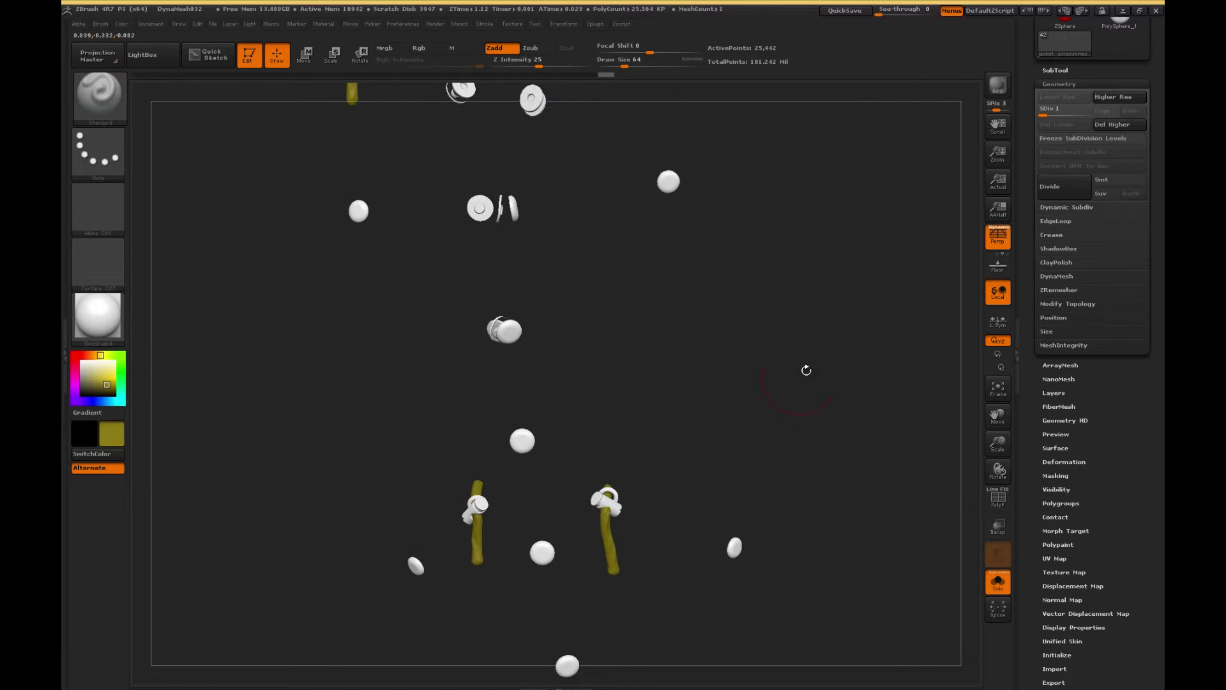
- Invert the visibility to isolate the four white cord tips
{"action": "left_click", "coordinate": [823, 346], "text": "ctrl+shift"}
{"action": "left_click_drag", "start_coordinate": [786, 267], "coordinate": [788, 383], "text": "alt"}
{"action": "key", "text": "ctrl+z"}
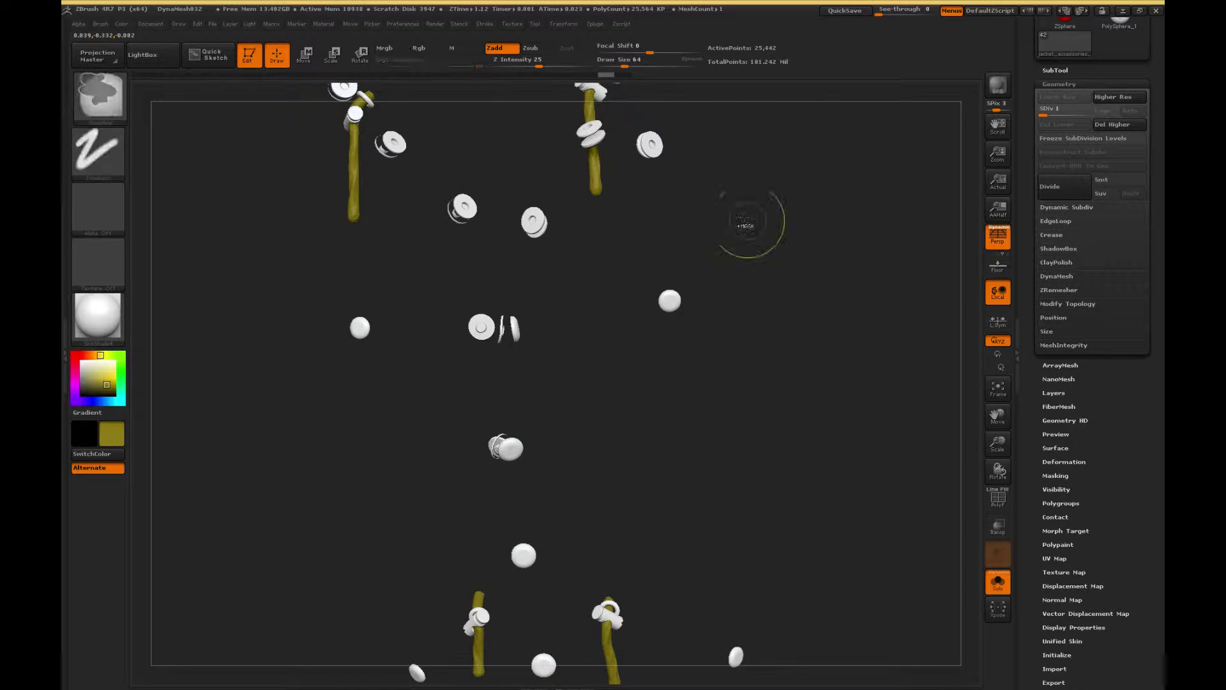
{"action": "left_click_drag", "start_coordinate": [746, 221], "coordinate": [830, 290], "text": "ctrl+shift"}
{"action": "left_click_drag", "start_coordinate": [844, 355], "coordinate": [858, 241], "text": "alt"}
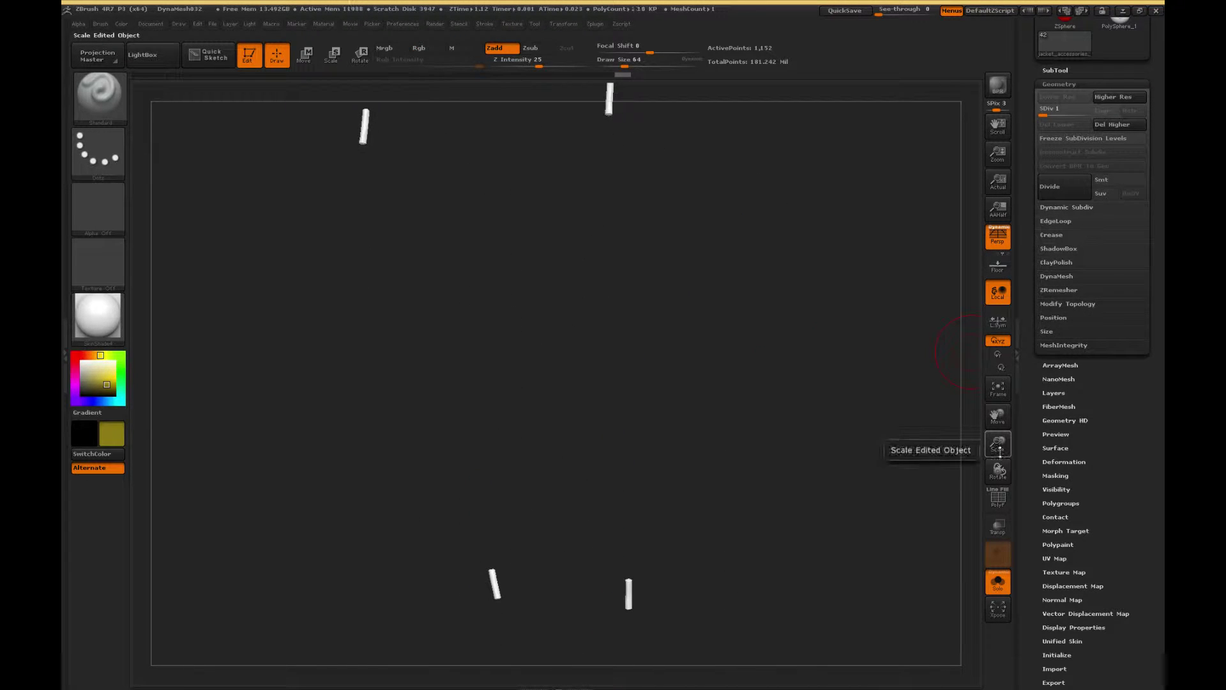
{"action": "left_click_drag", "start_coordinate": [999, 449], "coordinate": [857, 326]}
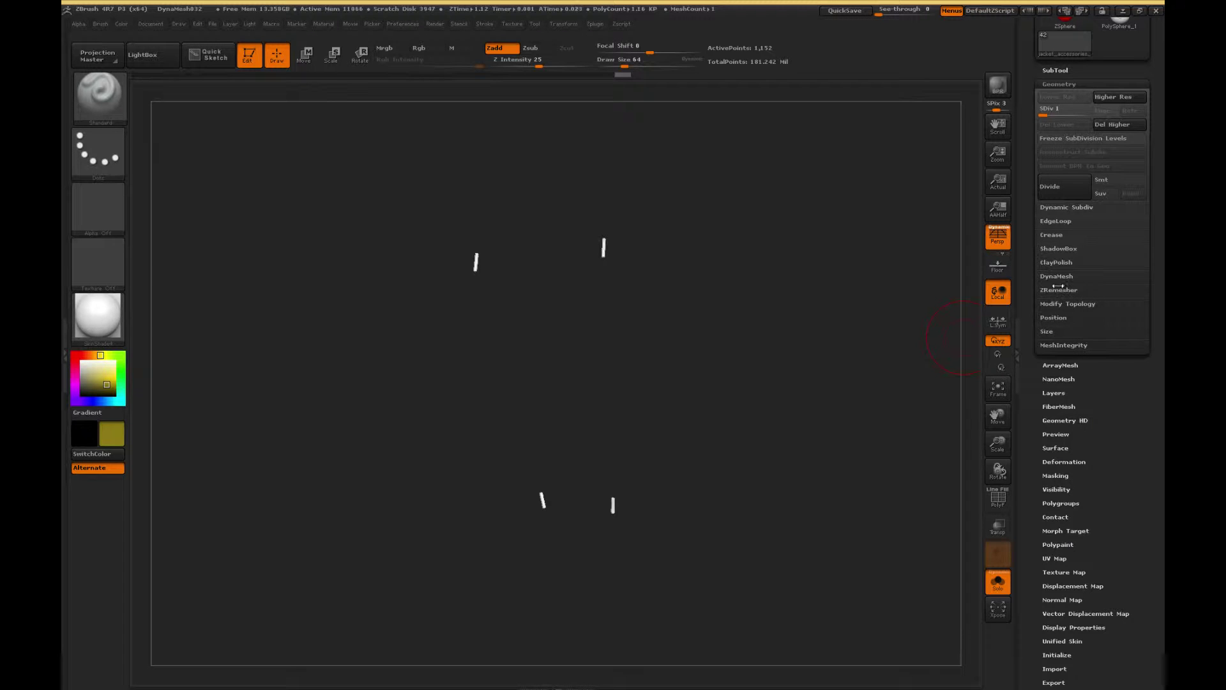
- Group the four isolated white cord tips into one polygroup
{"action": "left_click_drag", "start_coordinate": [1034, 275], "coordinate": [1032, 217]}
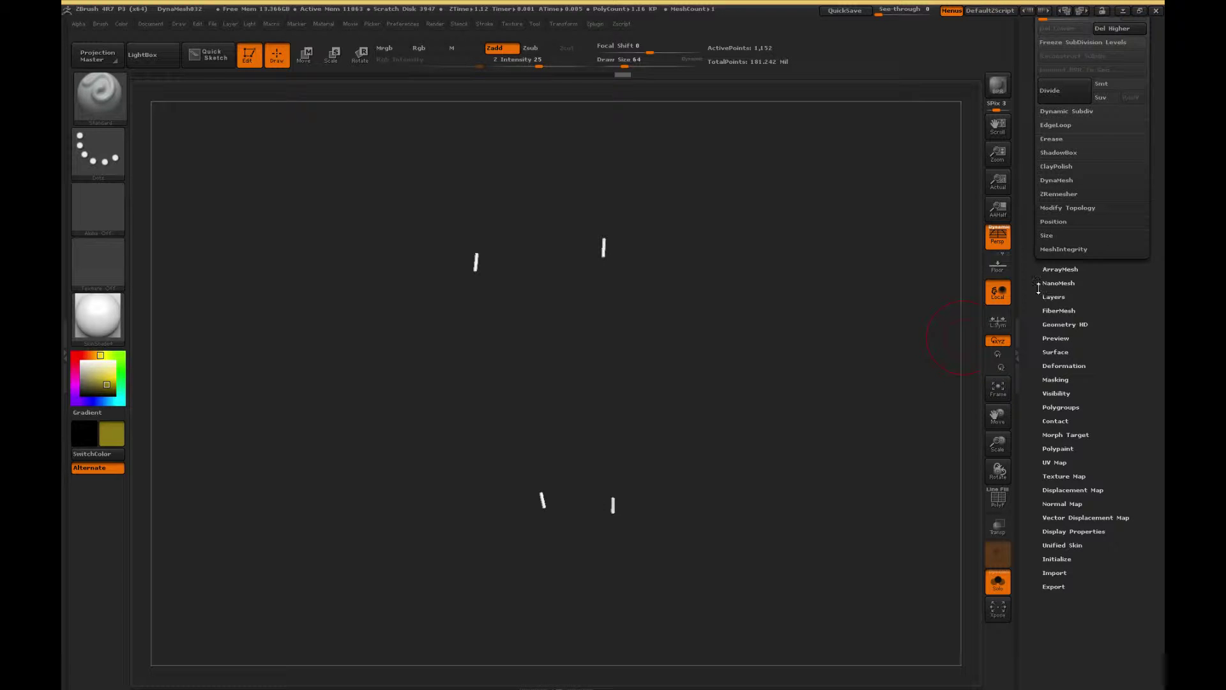
{"action": "mouse_move", "coordinate": [1036, 283]}
{"action": "left_mouse_down"}
{"action": "mouse_move", "coordinate": [1041, 327]}
{"action": "mouse_move", "coordinate": [1044, 300]}
{"action": "left_mouse_up"}
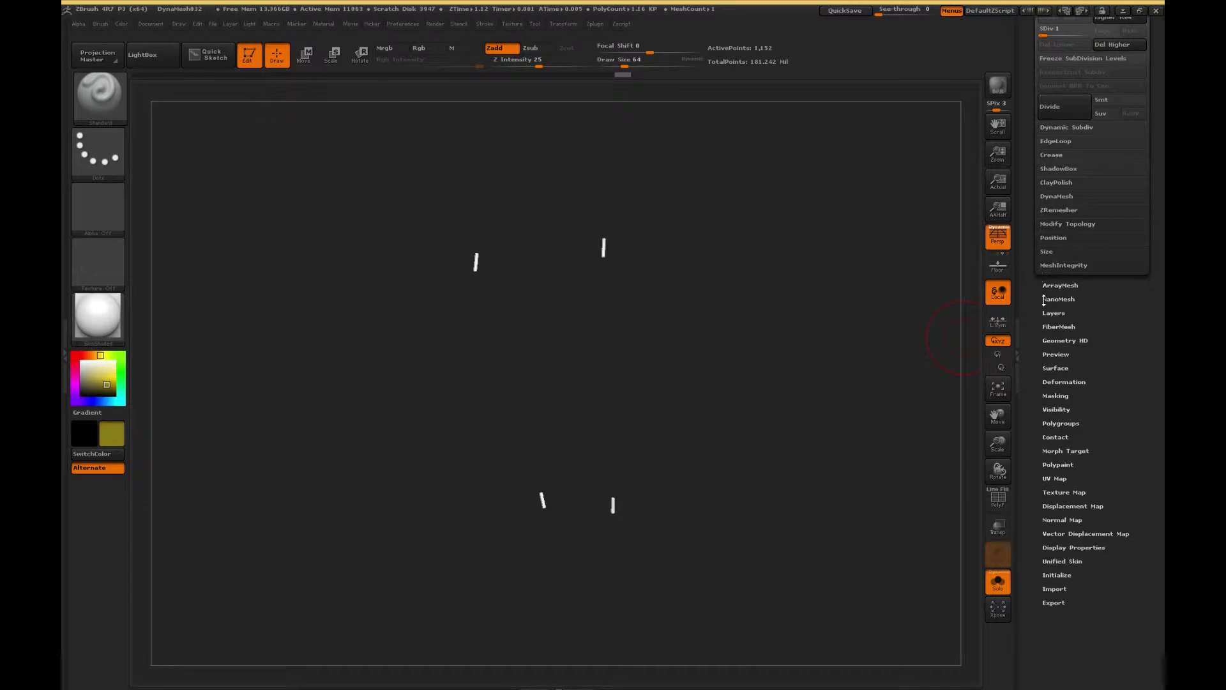
{"action": "left_click", "coordinate": [1062, 359]}
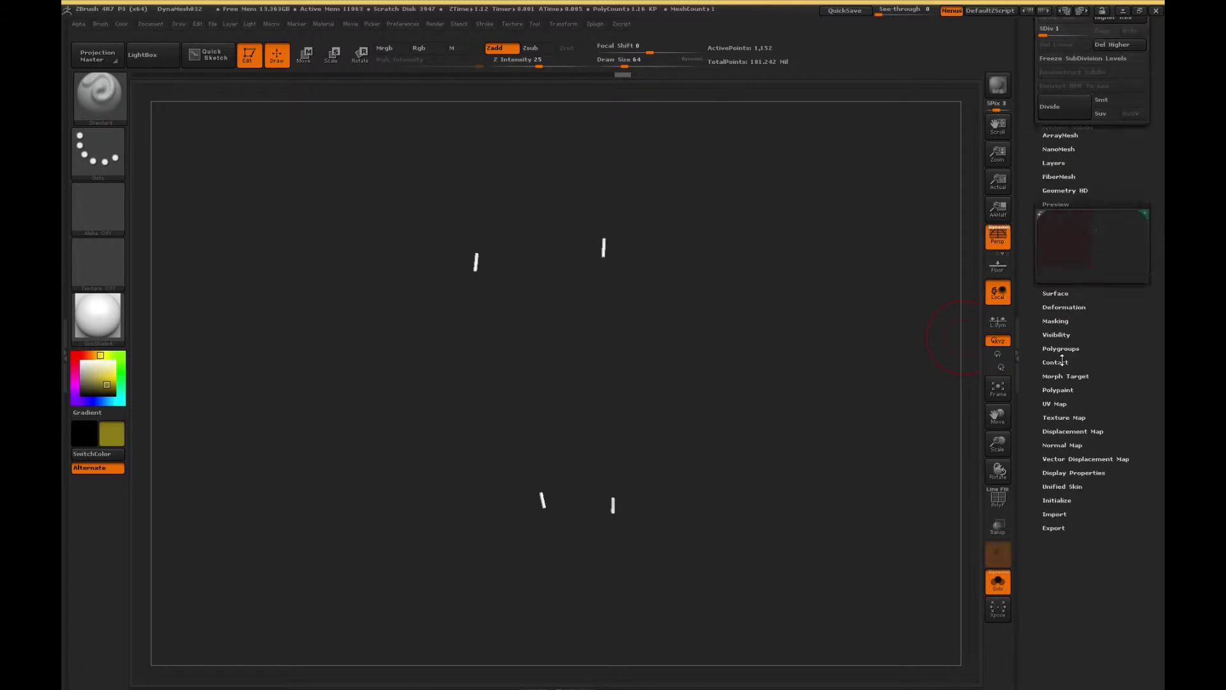
{"action": "left_click_drag", "start_coordinate": [1029, 291], "coordinate": [1029, 356]}
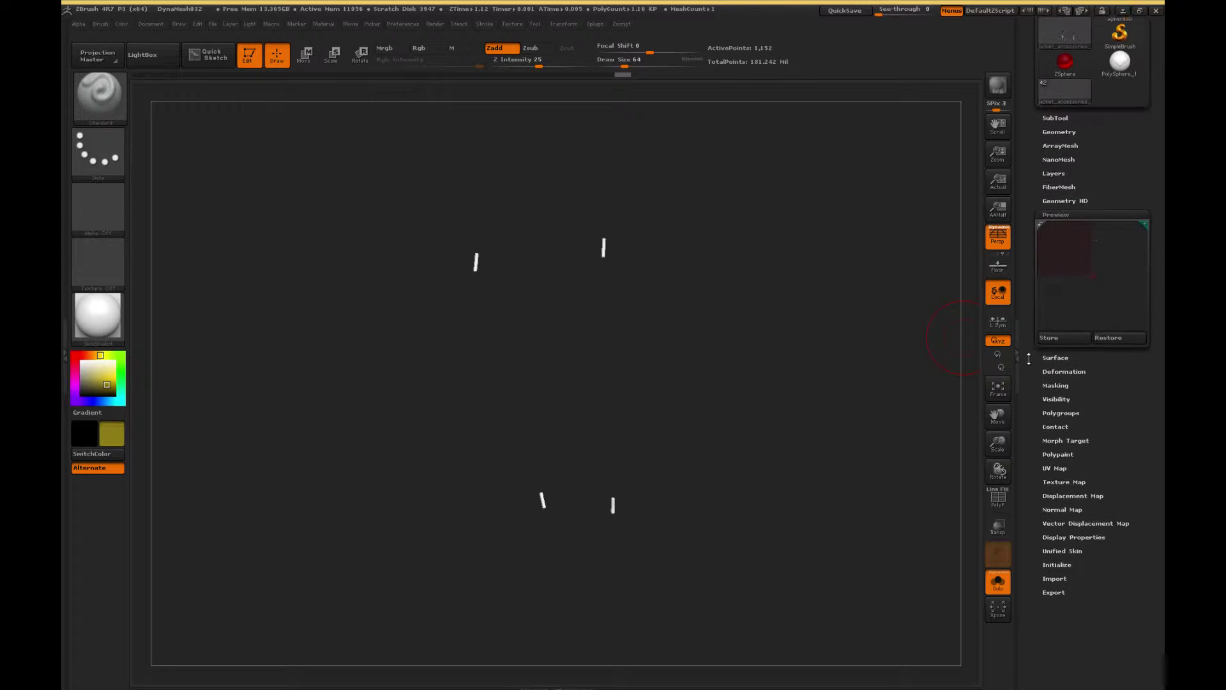
{"action": "left_click", "coordinate": [1061, 217]}
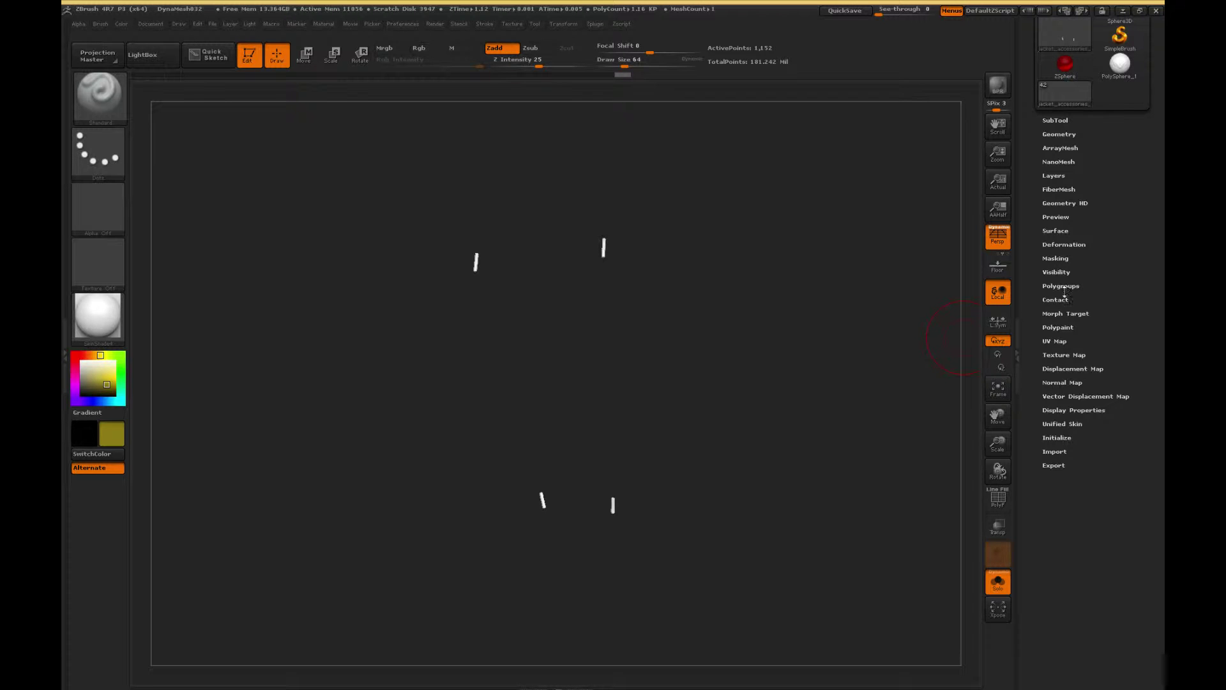
{"action": "left_click", "coordinate": [1063, 289]}
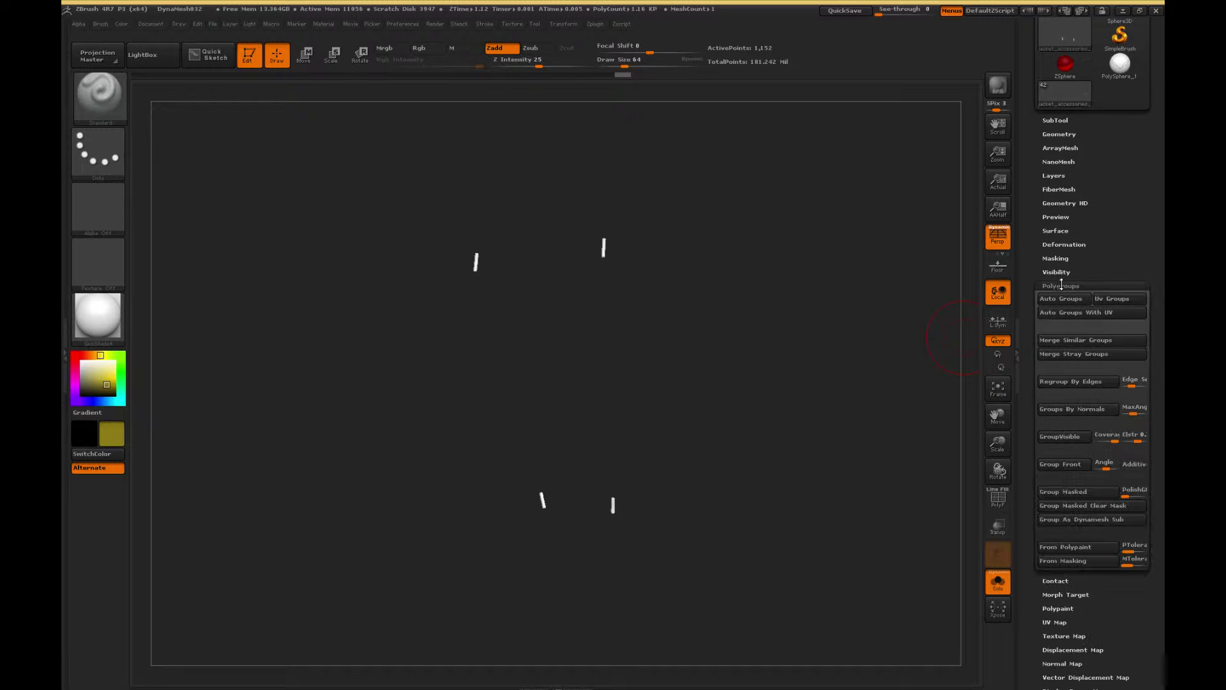
{"action": "left_click", "coordinate": [1084, 381]}
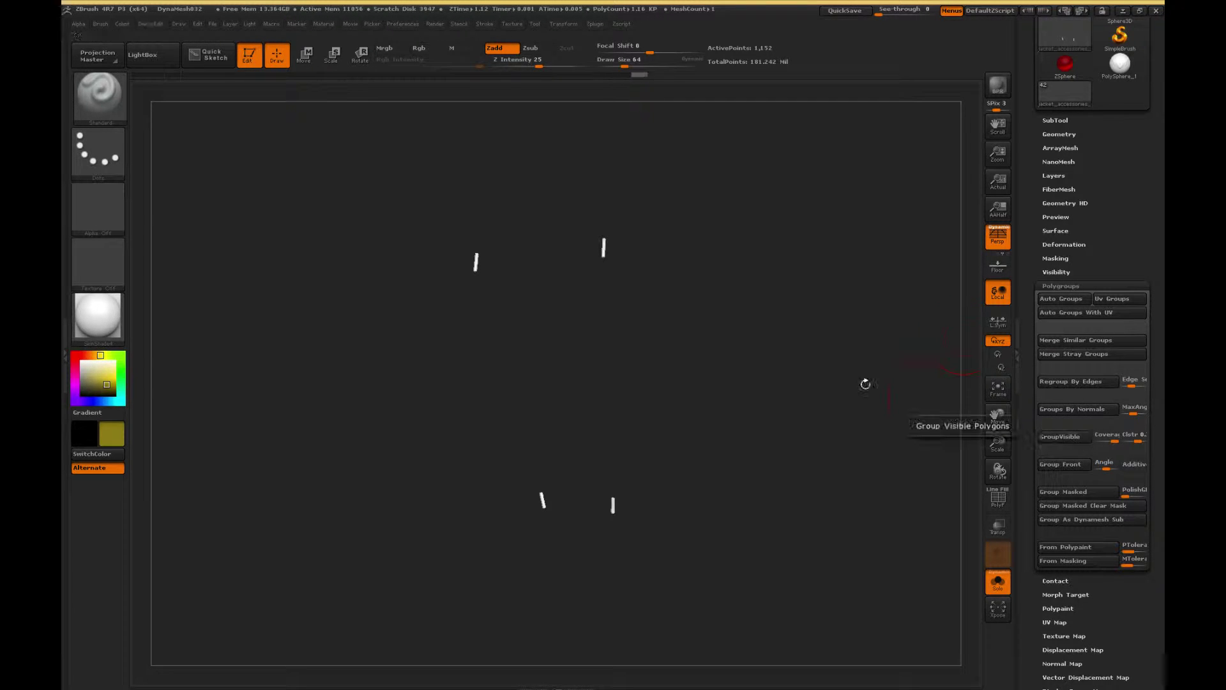
- Choose a teal colour and fill the four visible cord tips with it
{"action": "left_click_drag", "start_coordinate": [865, 384], "coordinate": [736, 320]}
{"action": "left_click", "coordinate": [75, 355]}
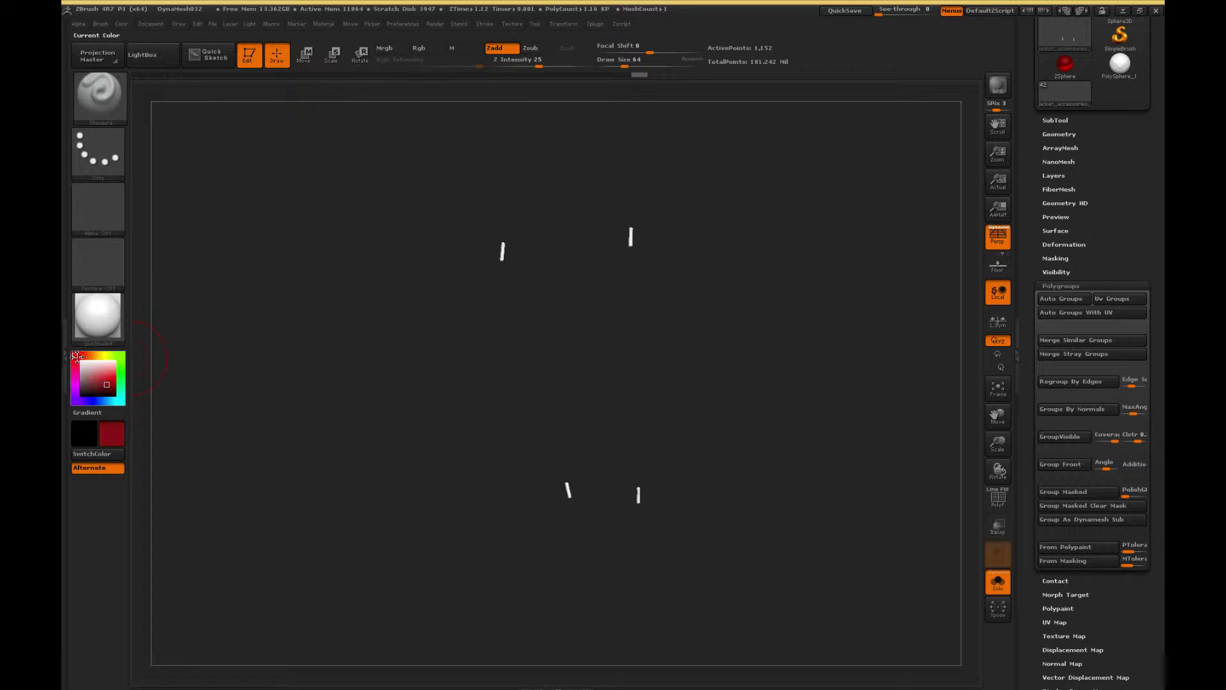
{"action": "left_click_drag", "start_coordinate": [122, 362], "coordinate": [121, 401]}
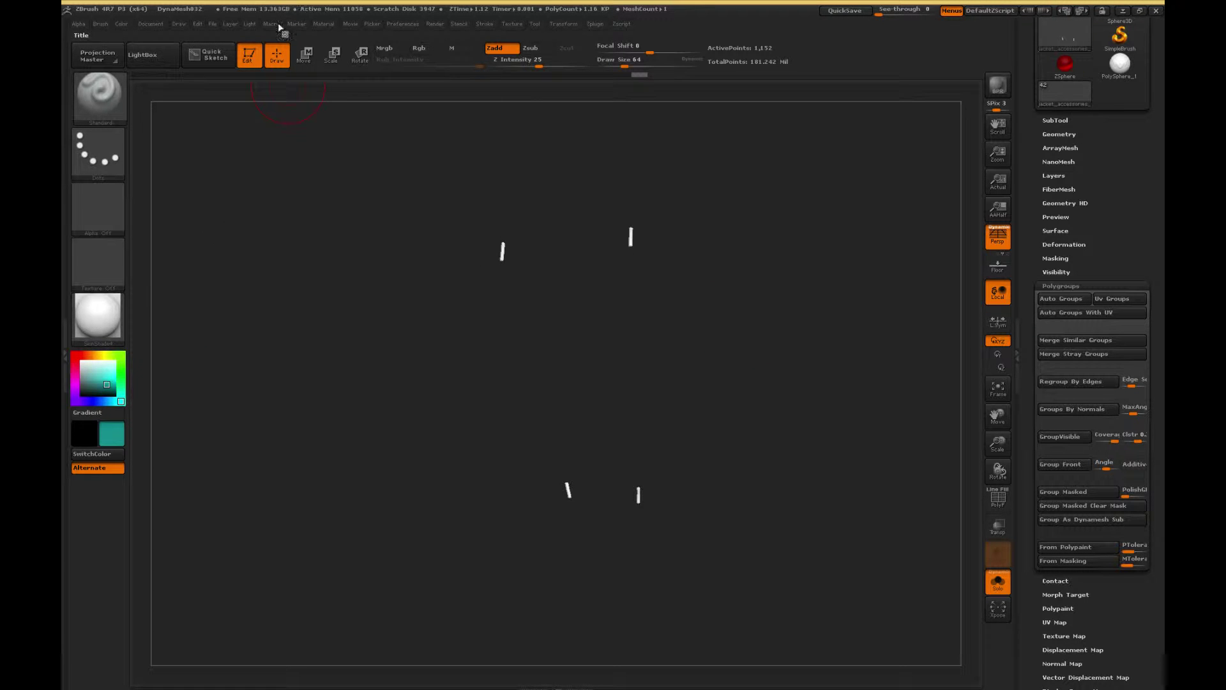
{"action": "left_click", "coordinate": [121, 24]}
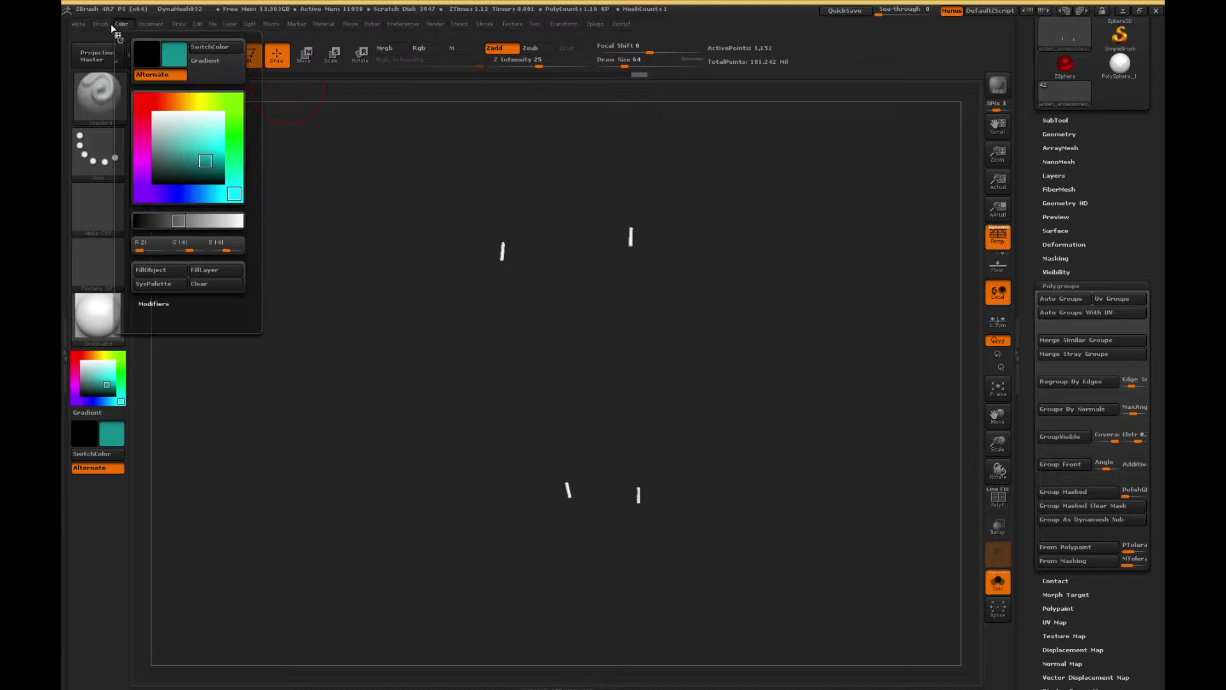
{"action": "left_click", "coordinate": [149, 270]}
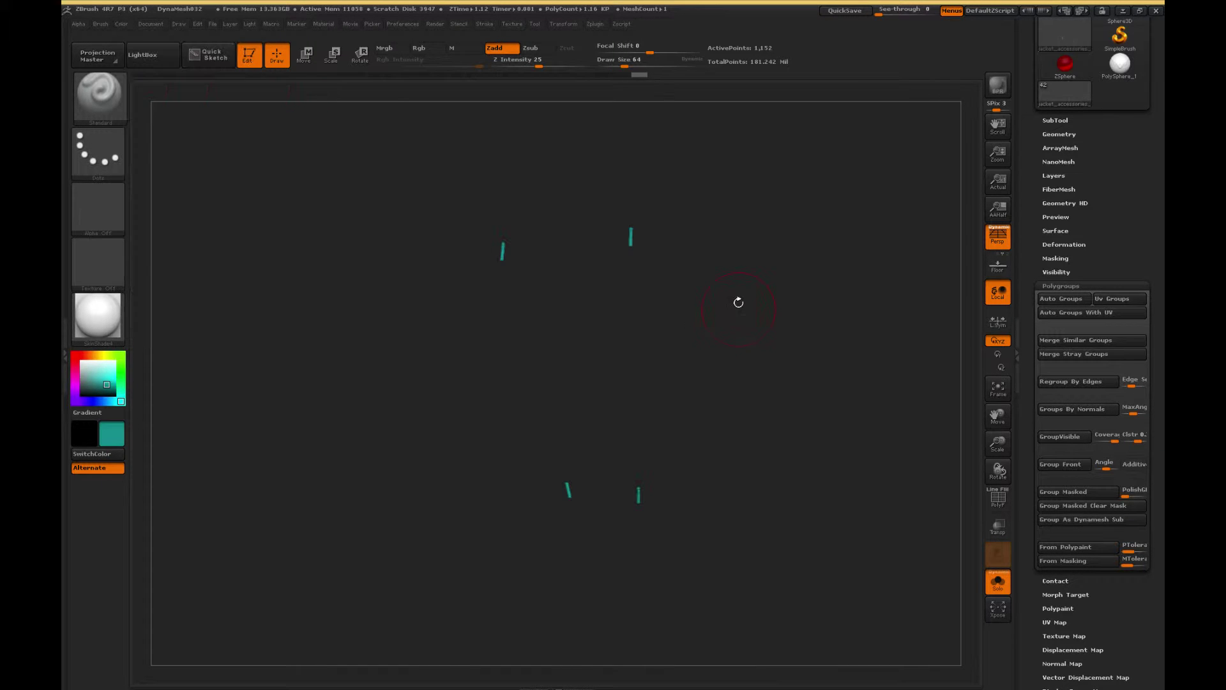
- Raise the accessories subtool to subdivision level 5 and reveal all of its parts
{"action": "left_click", "coordinate": [1069, 136]}
{"action": "left_click_drag", "start_coordinate": [1056, 162], "coordinate": [1088, 162]}
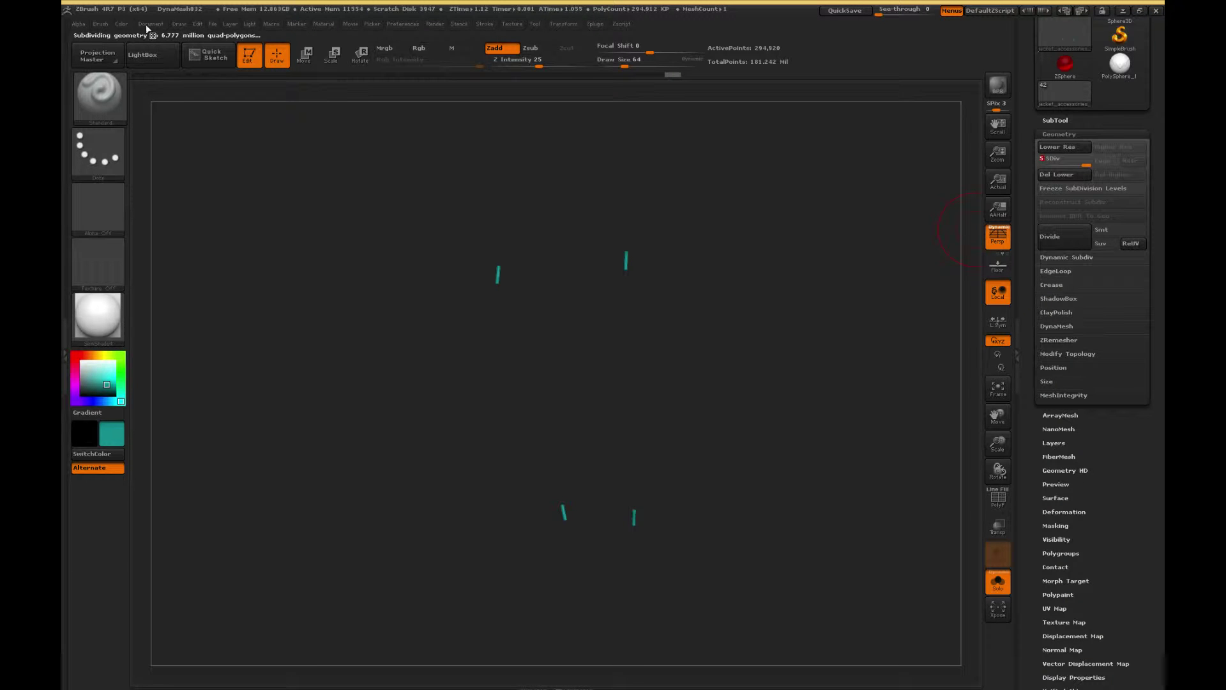
{"action": "left_click", "coordinate": [130, 25]}
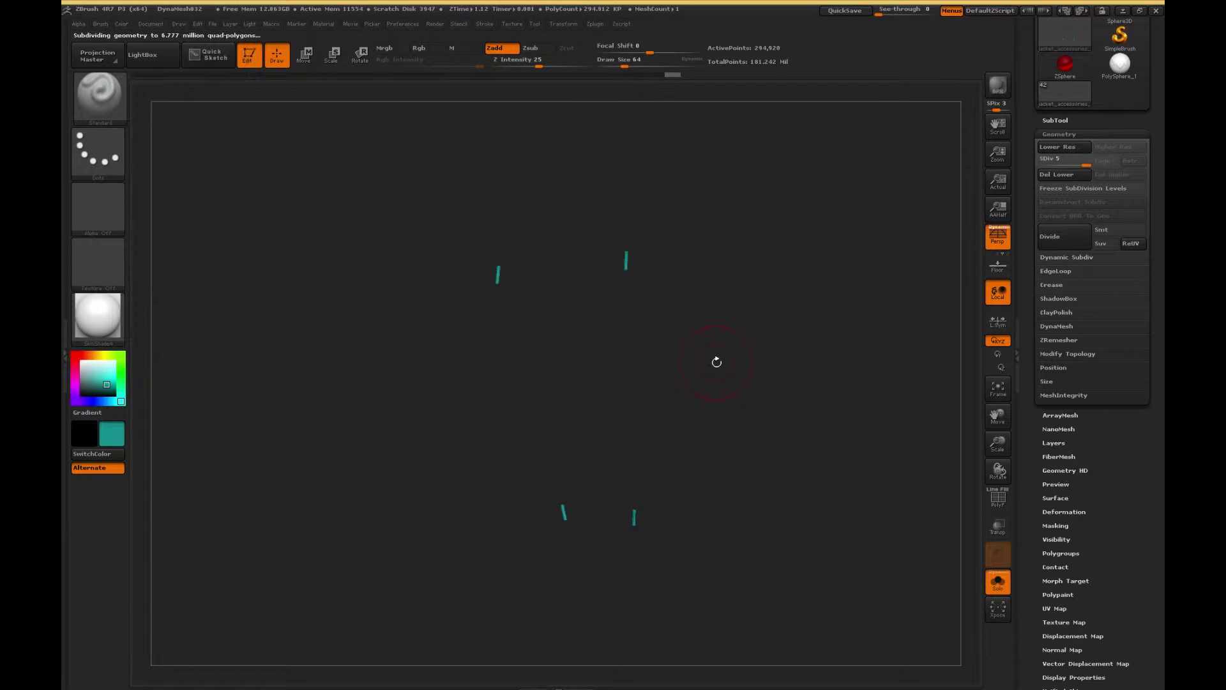
{"action": "key", "text": "ctrl+shift"}
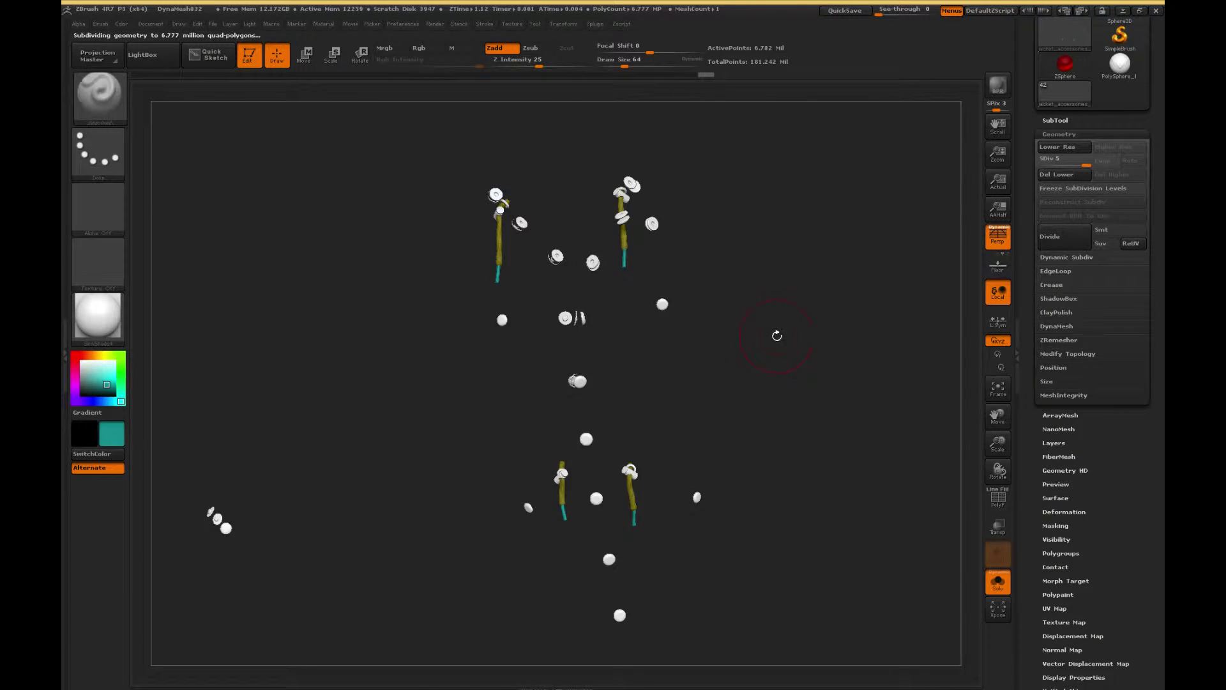
- Hide the small cord stoppers on the two upper and two lower yellow cords
{"action": "left_click_drag", "start_coordinate": [779, 343], "coordinate": [716, 312]}
{"action": "key", "text": "ctrl+shift"}
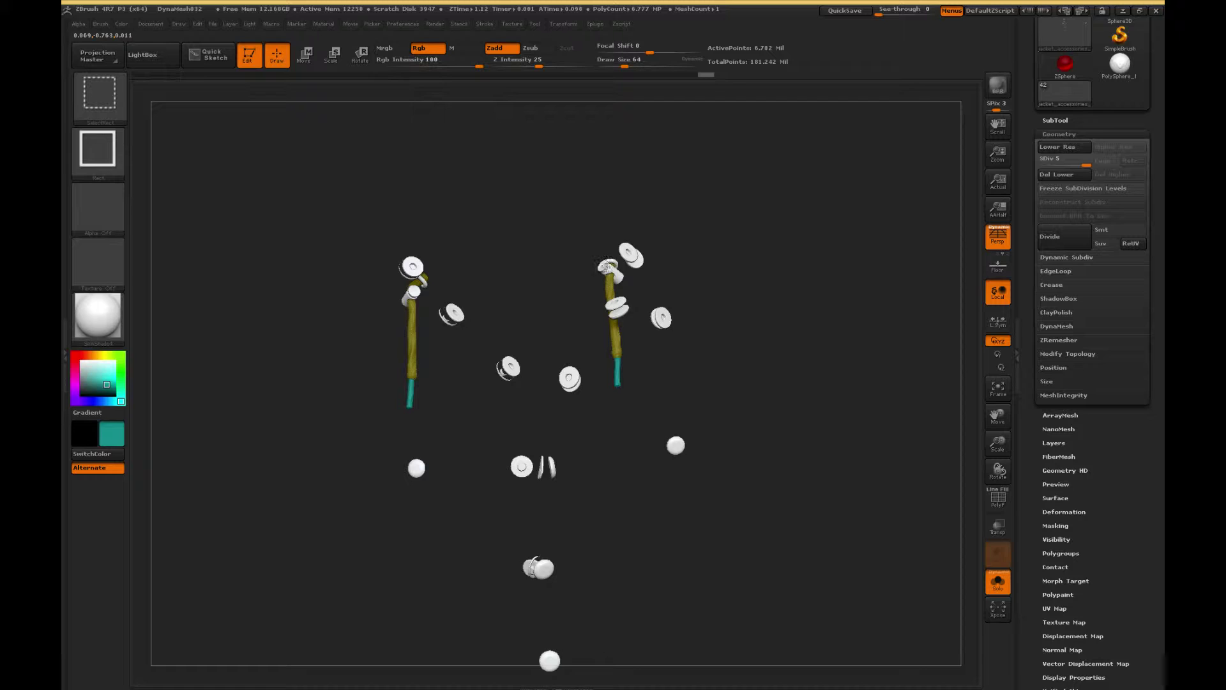
{"action": "left_click", "coordinate": [606, 265], "text": "ctrl+shift"}
{"action": "left_click", "coordinate": [594, 268], "text": "ctrl+shift"}
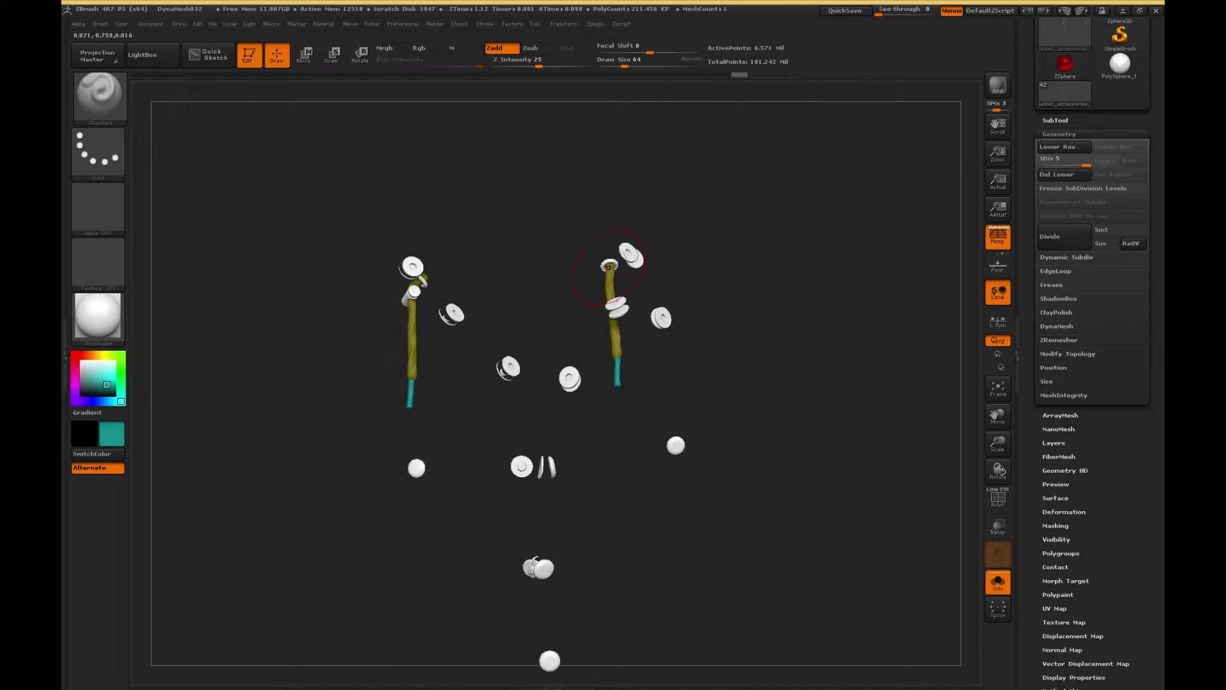
{"action": "key", "text": "ctrl+shift"}
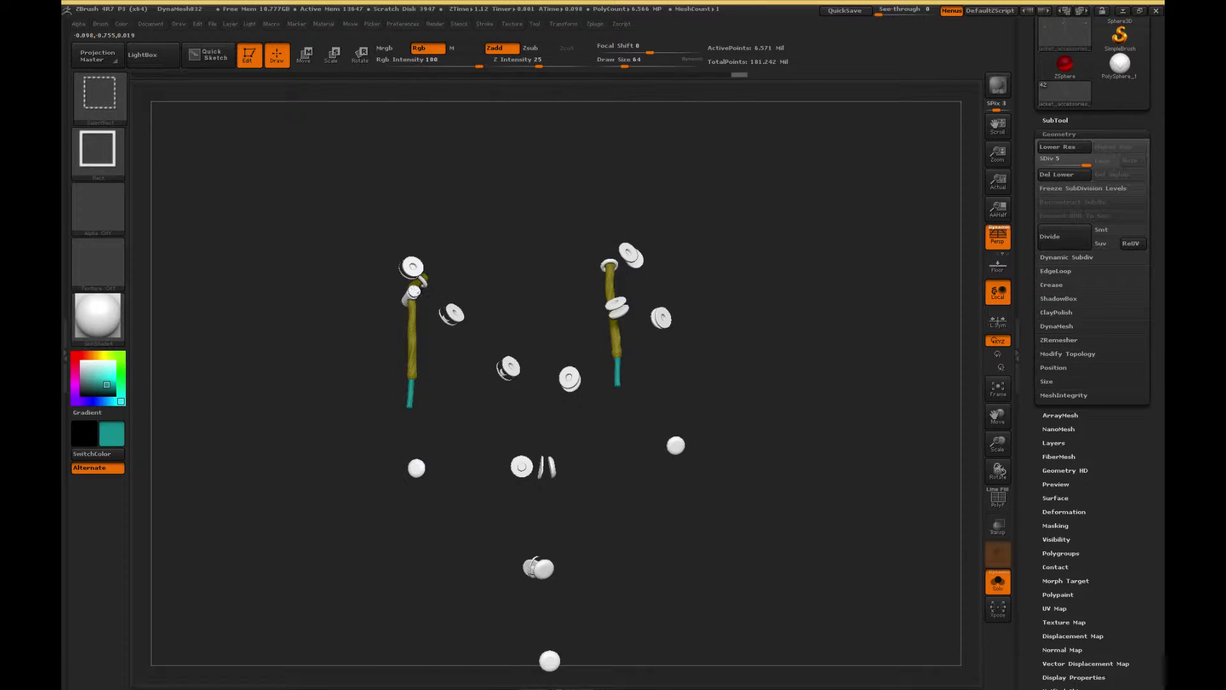
{"action": "left_click", "coordinate": [418, 296], "text": "ctrl+shift"}
{"action": "mouse_move", "coordinate": [769, 453]}
{"action": "left_mouse_down", "text": "alt"}
{"action": "mouse_move", "coordinate": [807, 167]}
{"action": "mouse_move", "coordinate": [802, 87]}
{"action": "left_mouse_up", "text": "alt"}
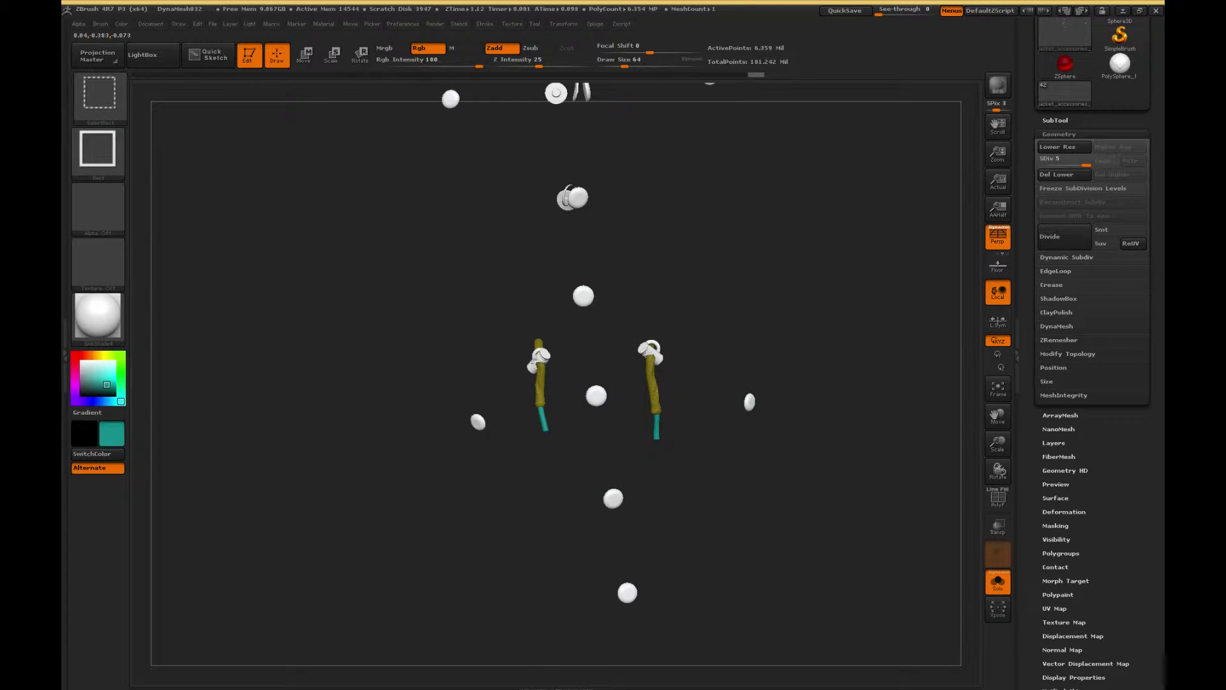
{"action": "left_click", "coordinate": [643, 348], "text": "ctrl+shift"}
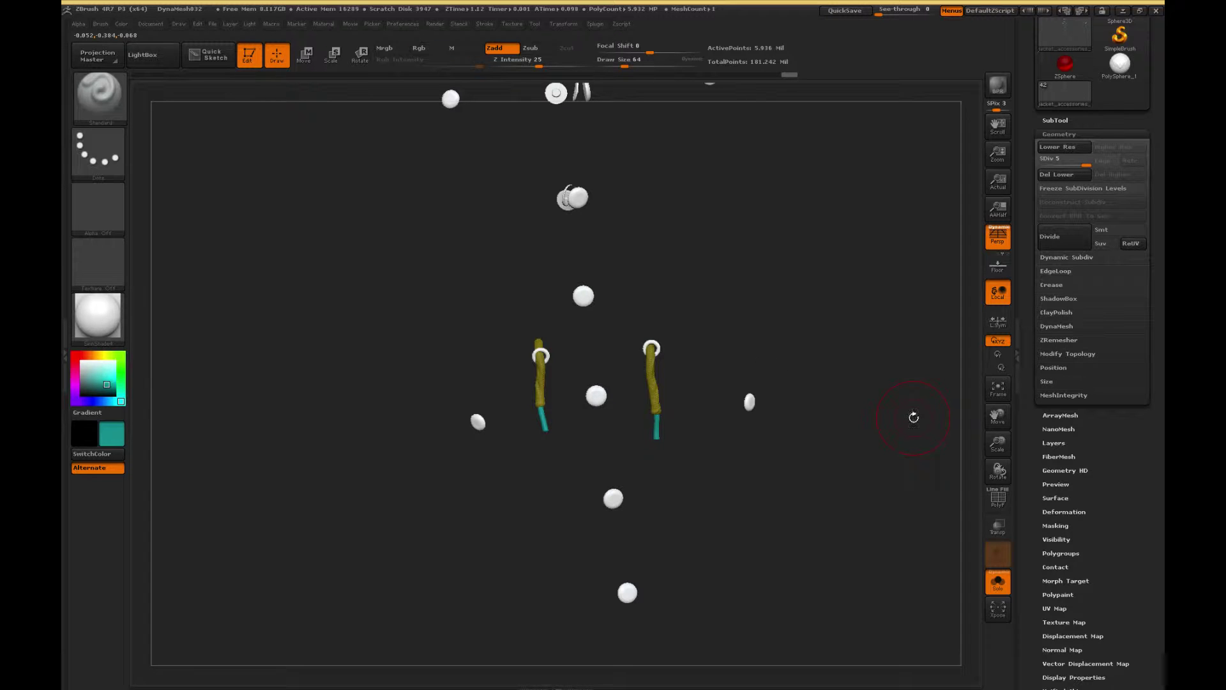
- Invert the visibility to isolate the four cord stoppers, and group them into one polygroup
{"action": "mouse_move", "coordinate": [997, 442]}
{"action": "left_mouse_down"}
{"action": "mouse_move", "coordinate": [906, 396]}
{"action": "mouse_move", "coordinate": [875, 301]}
{"action": "left_mouse_up"}
{"action": "key", "text": "ctrl+shift"}
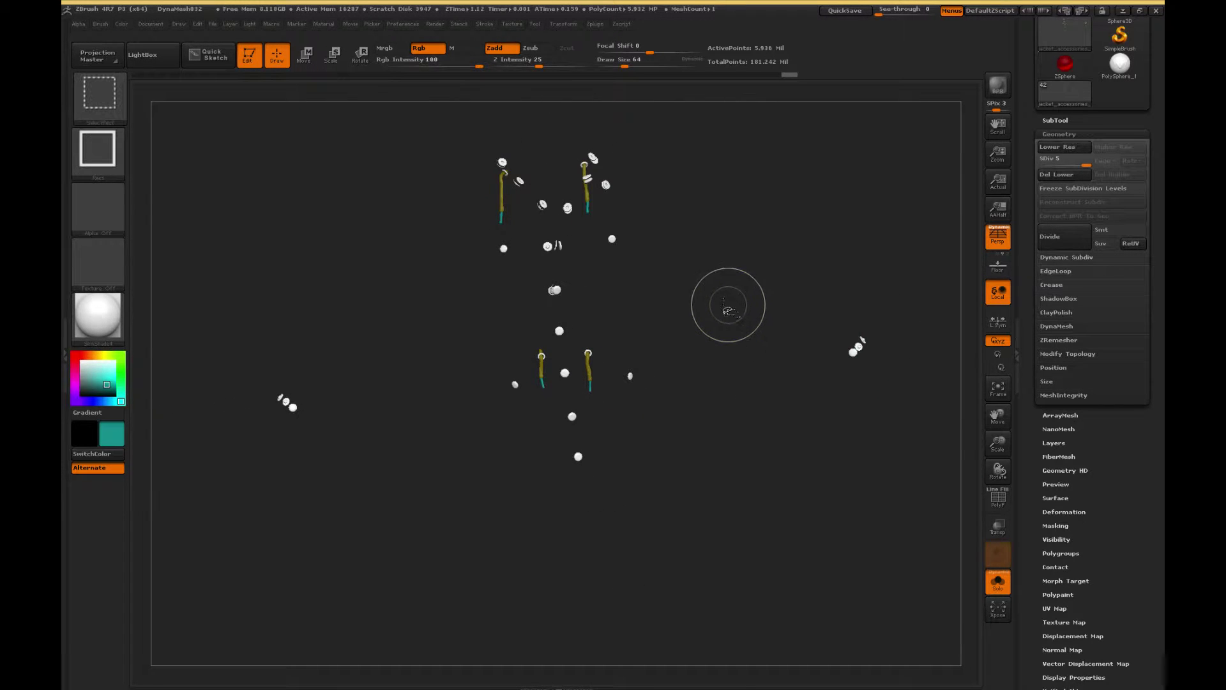
{"action": "mouse_move", "coordinate": [699, 272]}
{"action": "left_mouse_down", "text": "ctrl+shift"}
{"action": "mouse_move", "coordinate": [754, 351]}
{"action": "mouse_move", "coordinate": [773, 358]}
{"action": "left_mouse_up", "text": "ctrl+shift"}
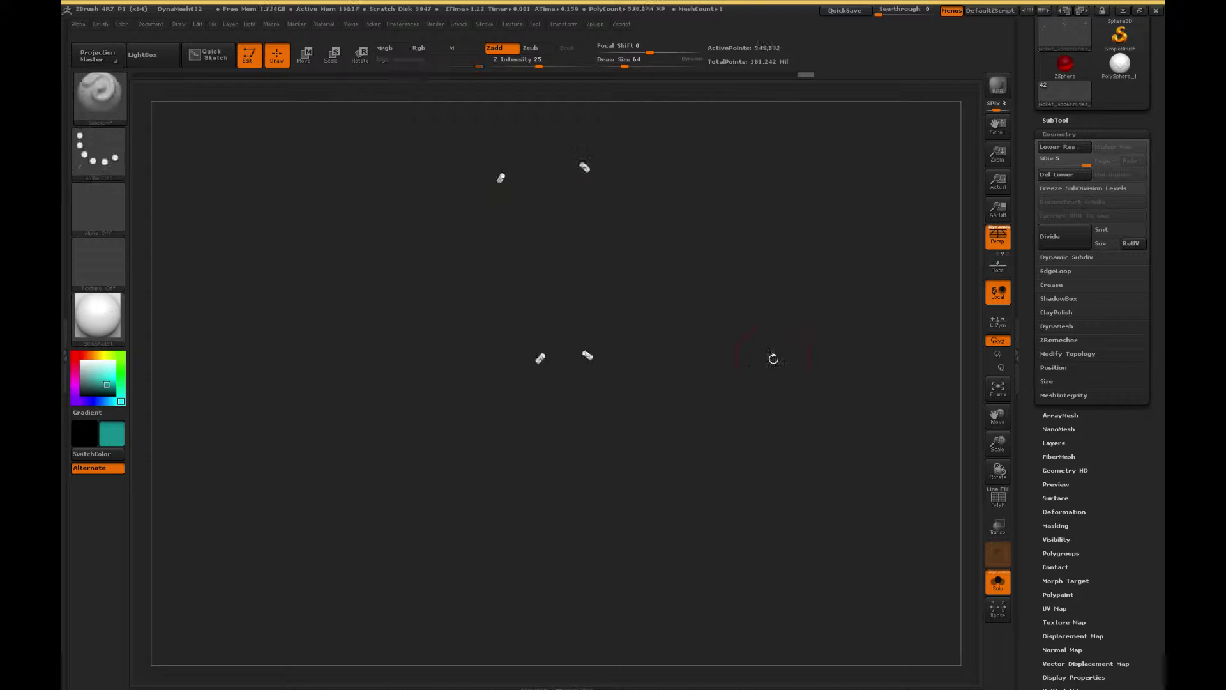
{"action": "scroll", "coordinate": [1041, 258], "scroll_direction": "down", "scroll_amount": 3}
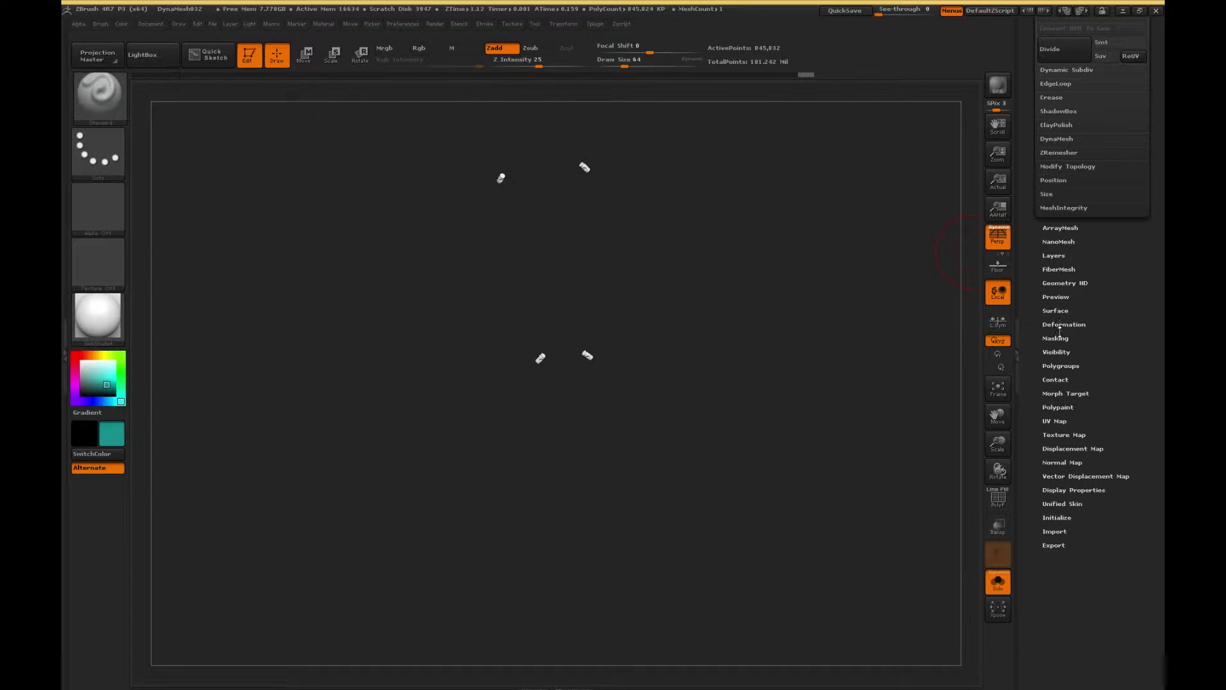
{"action": "left_click", "coordinate": [1057, 365]}
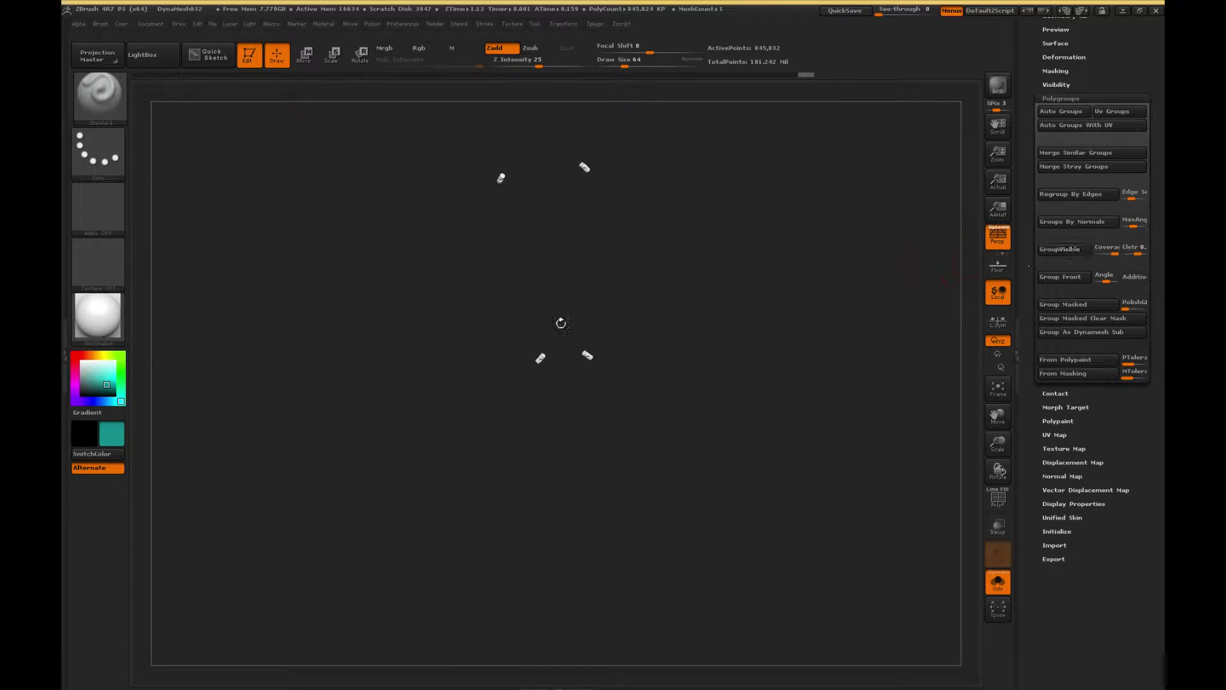
- Fill the visible cord stoppers with a dark grey colour (red 39, green 42, blue 42)
{"action": "left_click_drag", "start_coordinate": [93, 380], "coordinate": [81, 390]}
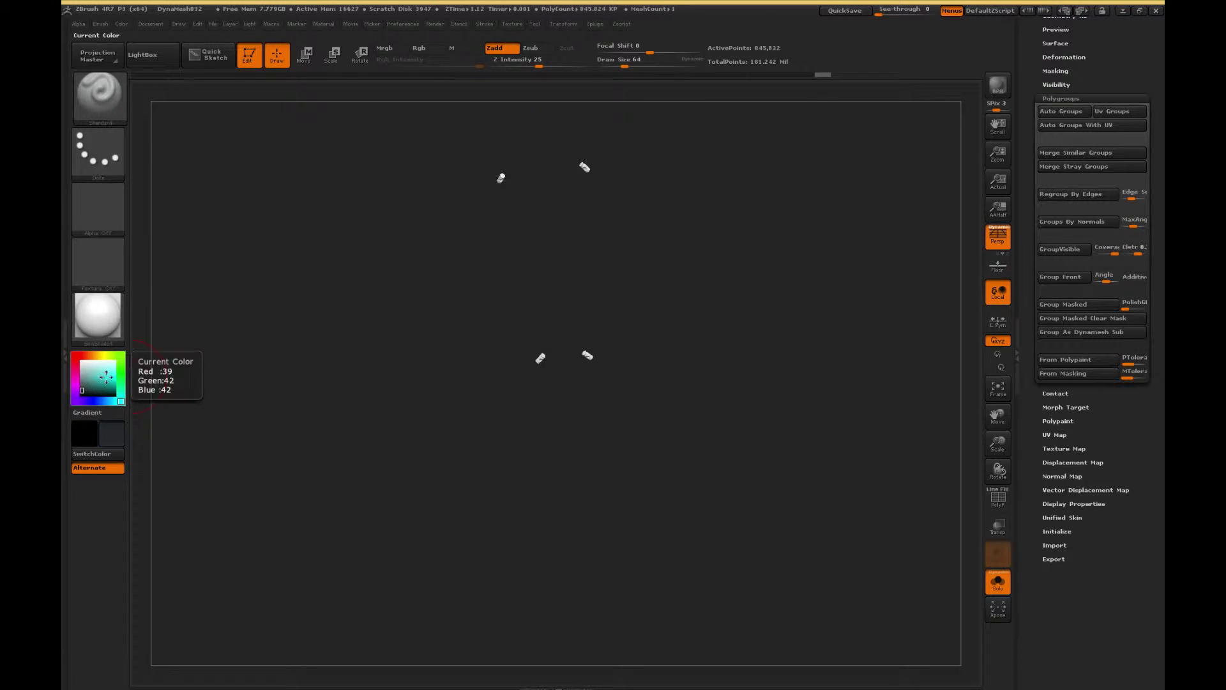
{"action": "left_click", "coordinate": [121, 24]}
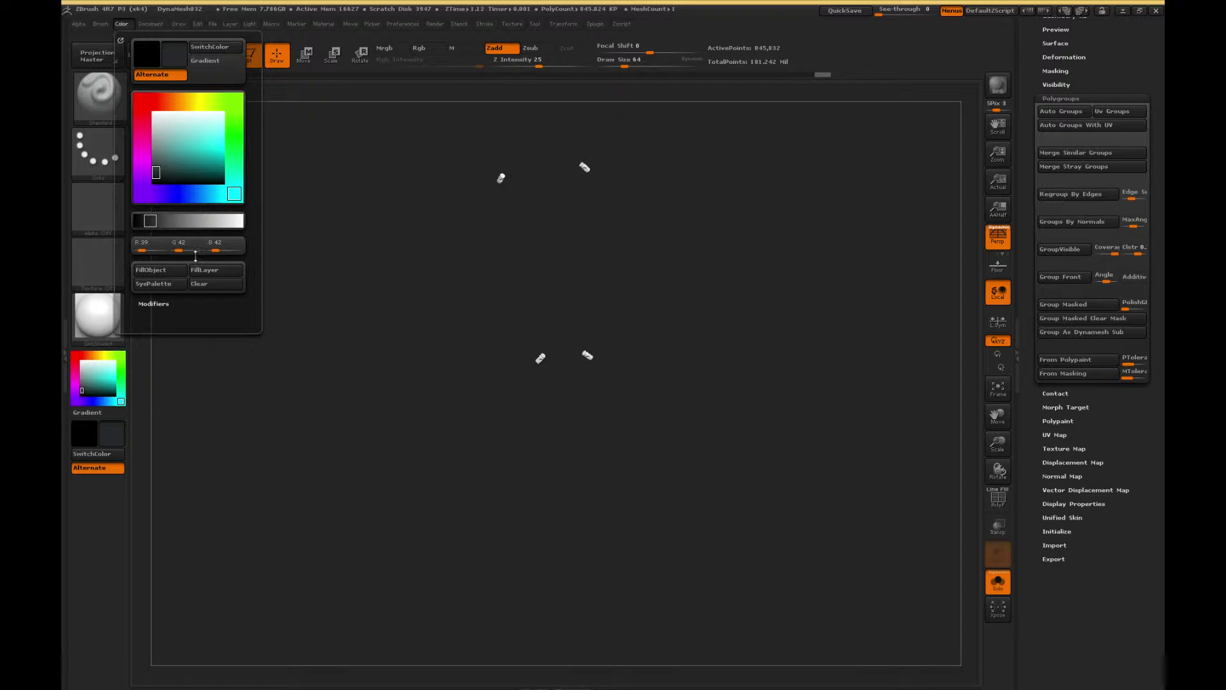
{"action": "left_click", "coordinate": [167, 271]}
- Lower the accessories subtool to subdivision level 3 and reveal all of its parts
{"action": "left_click_drag", "start_coordinate": [1030, 110], "coordinate": [1054, 179]}
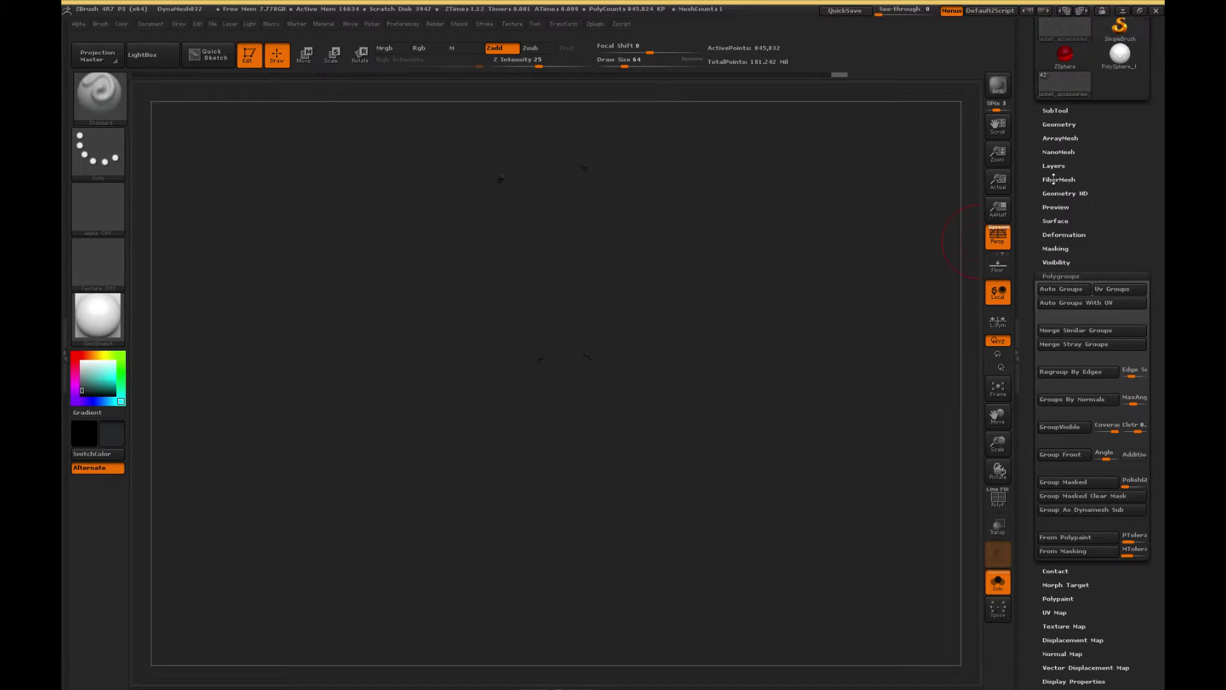
{"action": "left_click", "coordinate": [1060, 125]}
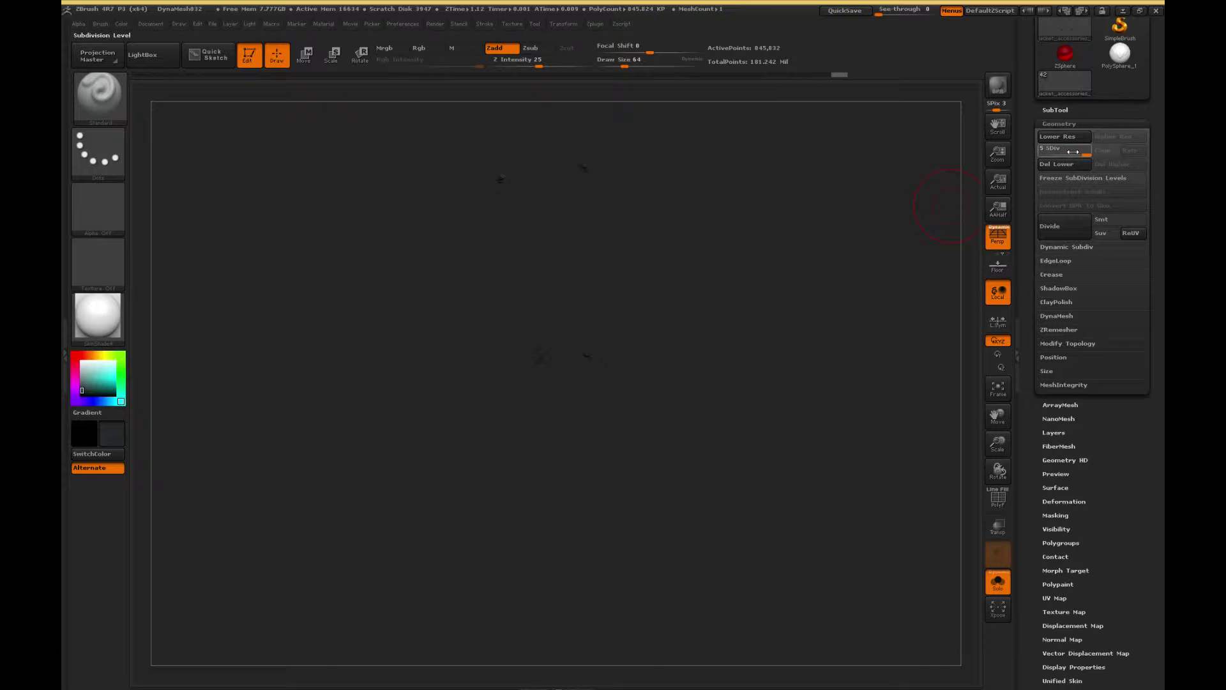
{"action": "key", "text": "shift+d"}
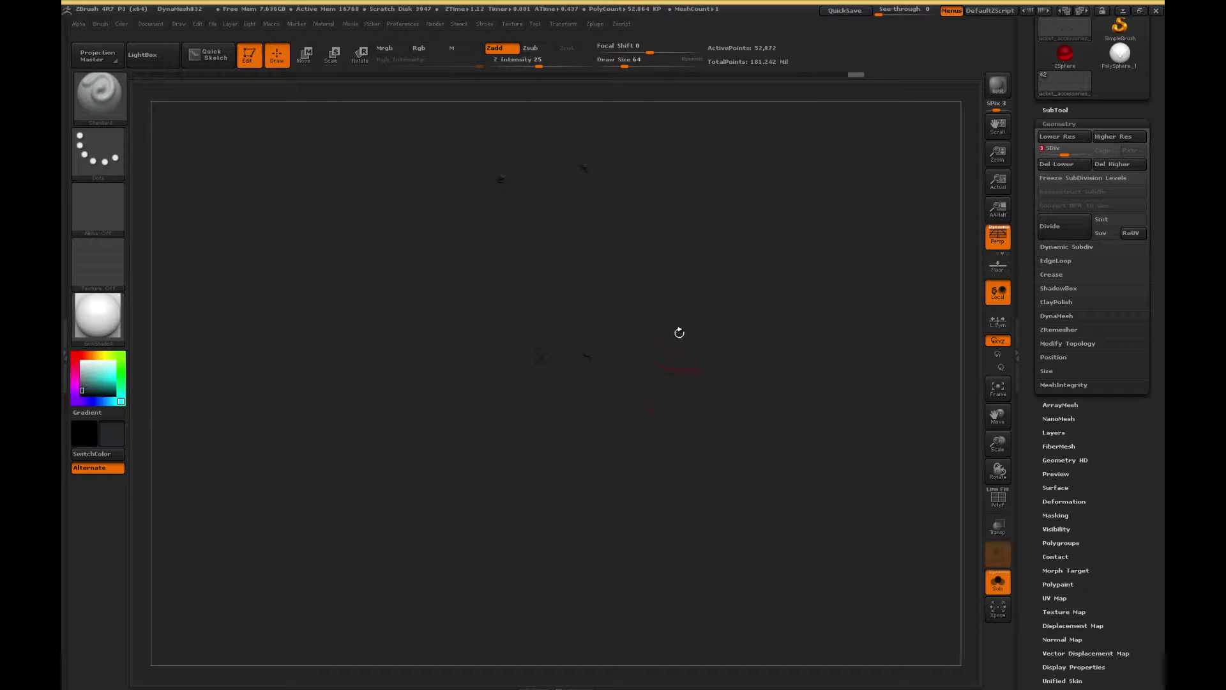
{"action": "key", "text": "d"}
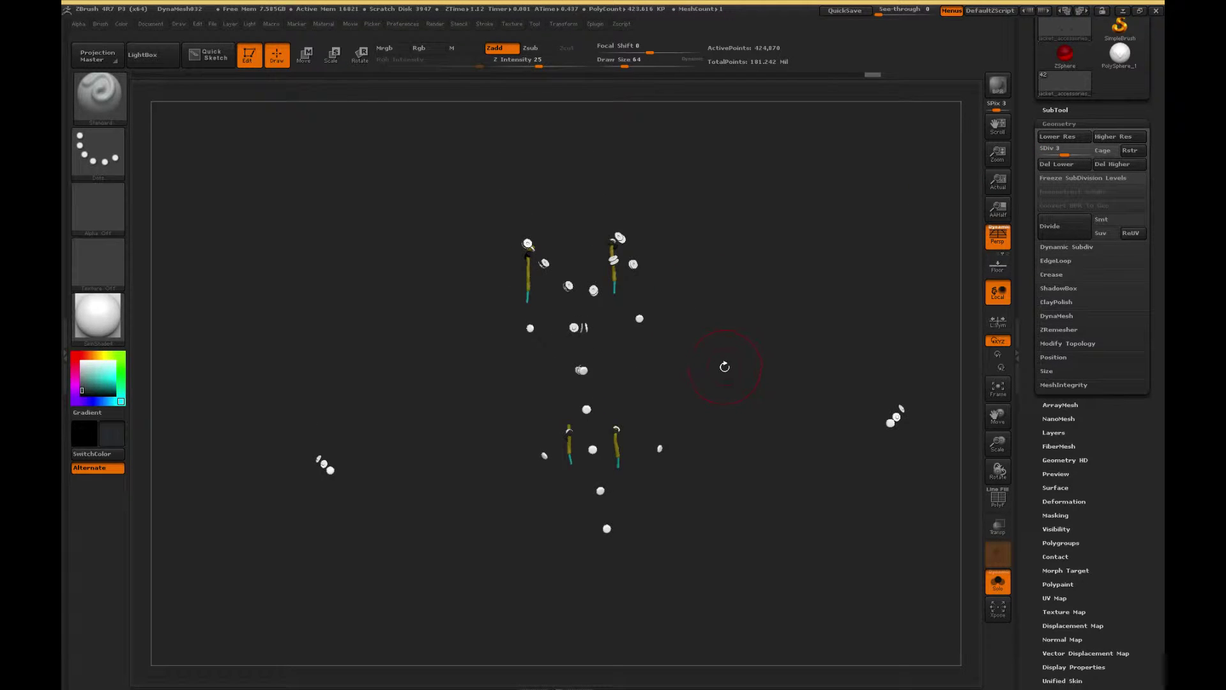
- Hide the yellow cords, their teal tips and the dark cord stoppers, keeping only the white buttons and rings
{"action": "mouse_move", "coordinate": [724, 366]}
{"action": "left_mouse_down"}
{"action": "mouse_move", "coordinate": [716, 376]}
{"action": "mouse_move", "coordinate": [723, 355]}
{"action": "left_mouse_up"}
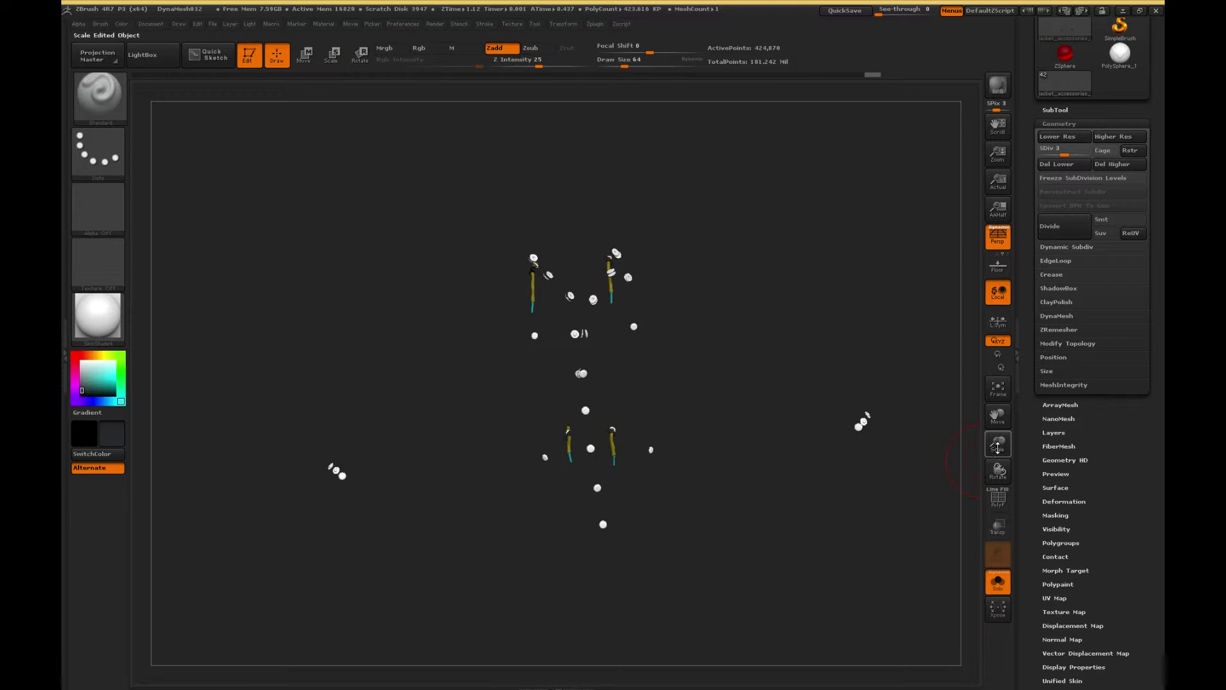
{"action": "left_click_drag", "start_coordinate": [998, 447], "coordinate": [665, 415]}
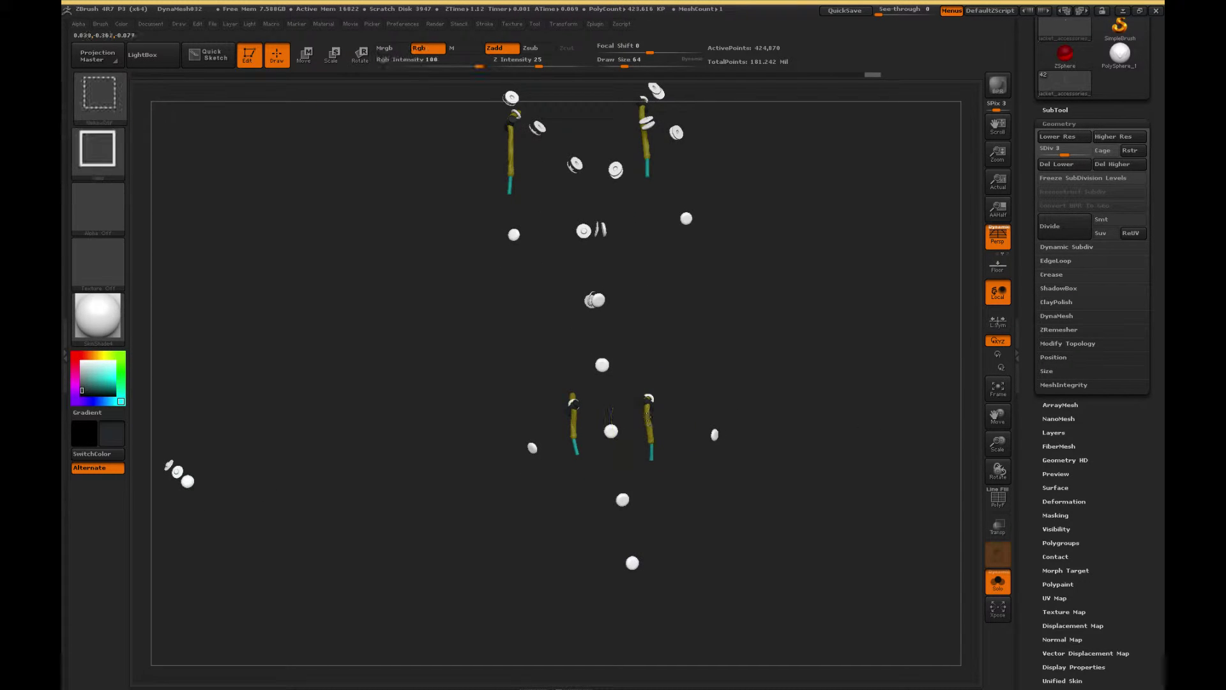
{"action": "left_click", "coordinate": [648, 417], "text": "ctrl+shift"}
{"action": "left_click", "coordinate": [649, 418], "text": "ctrl+shift"}
{"action": "left_click", "coordinate": [653, 445], "text": "ctrl+shift"}
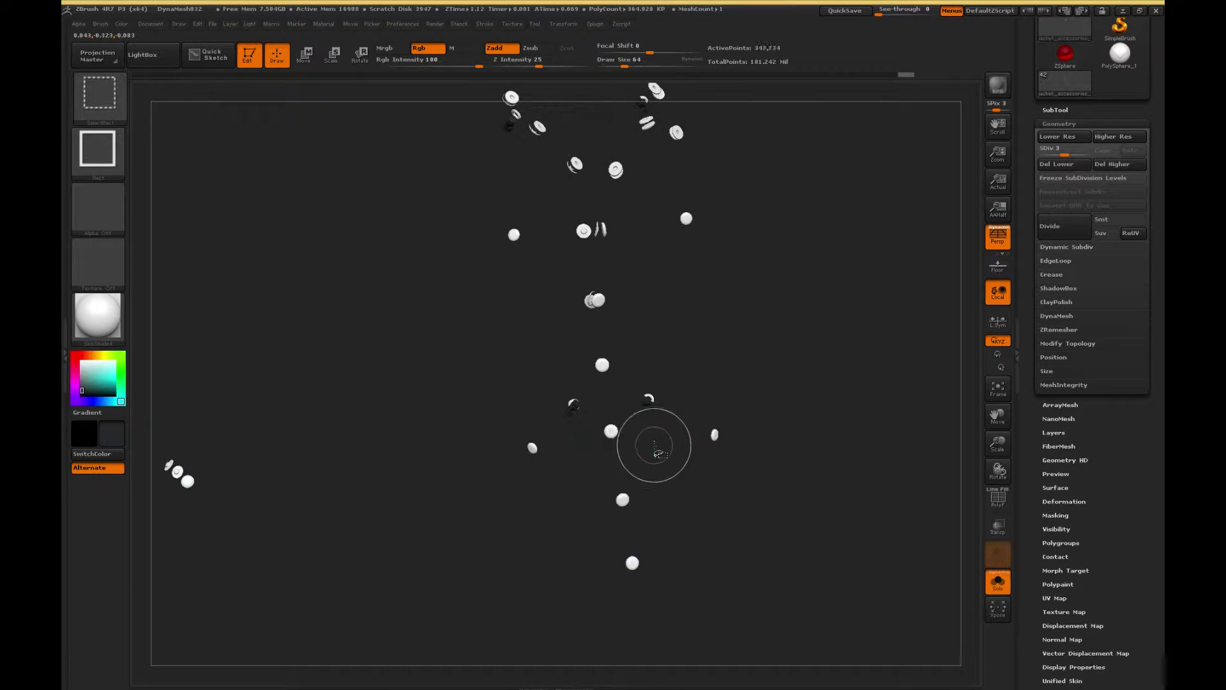
{"action": "left_click", "coordinate": [648, 402], "text": "ctrl+shift"}
- Raise the visible white buttons and rings to subdivision level 5
{"action": "left_click_drag", "start_coordinate": [684, 424], "coordinate": [663, 493], "text": "alt"}
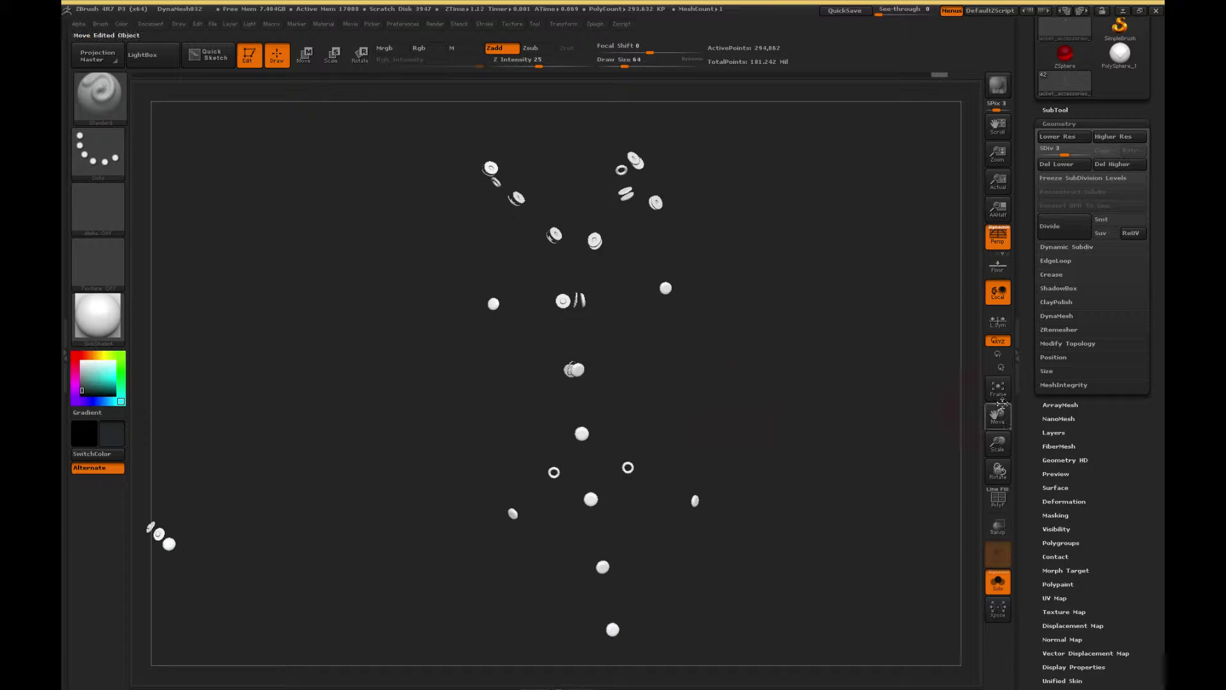
{"action": "left_click_drag", "start_coordinate": [998, 438], "coordinate": [975, 220]}
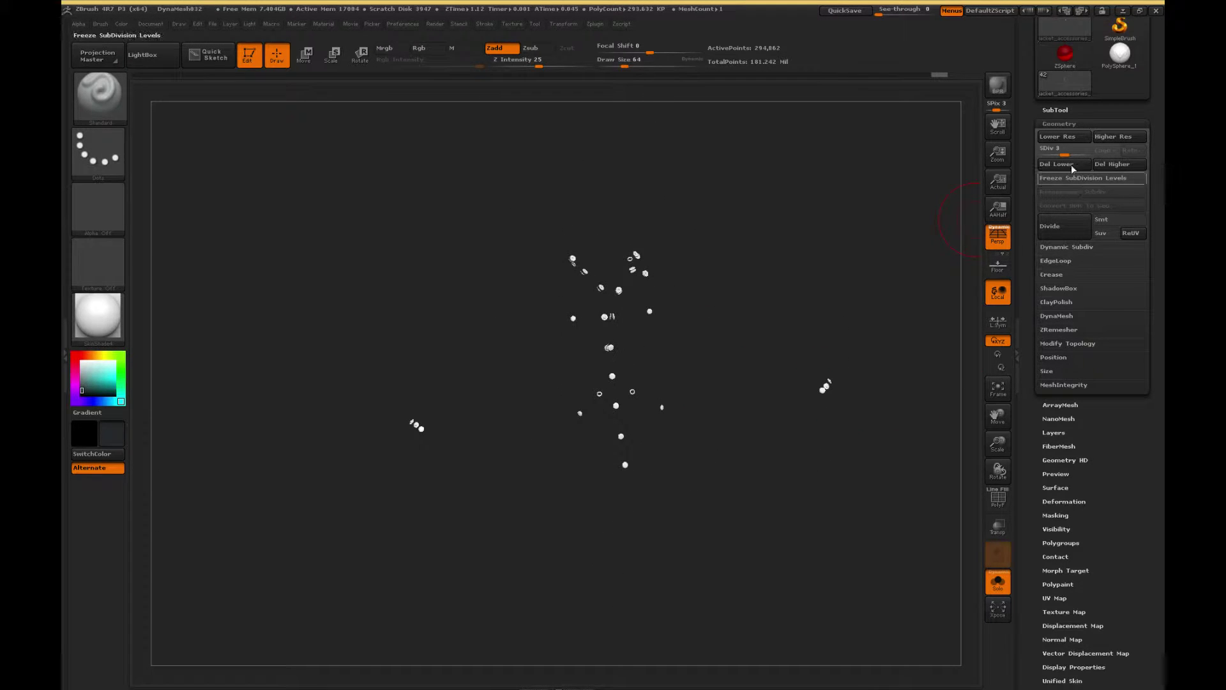
{"action": "key", "text": "ctrl+d"}
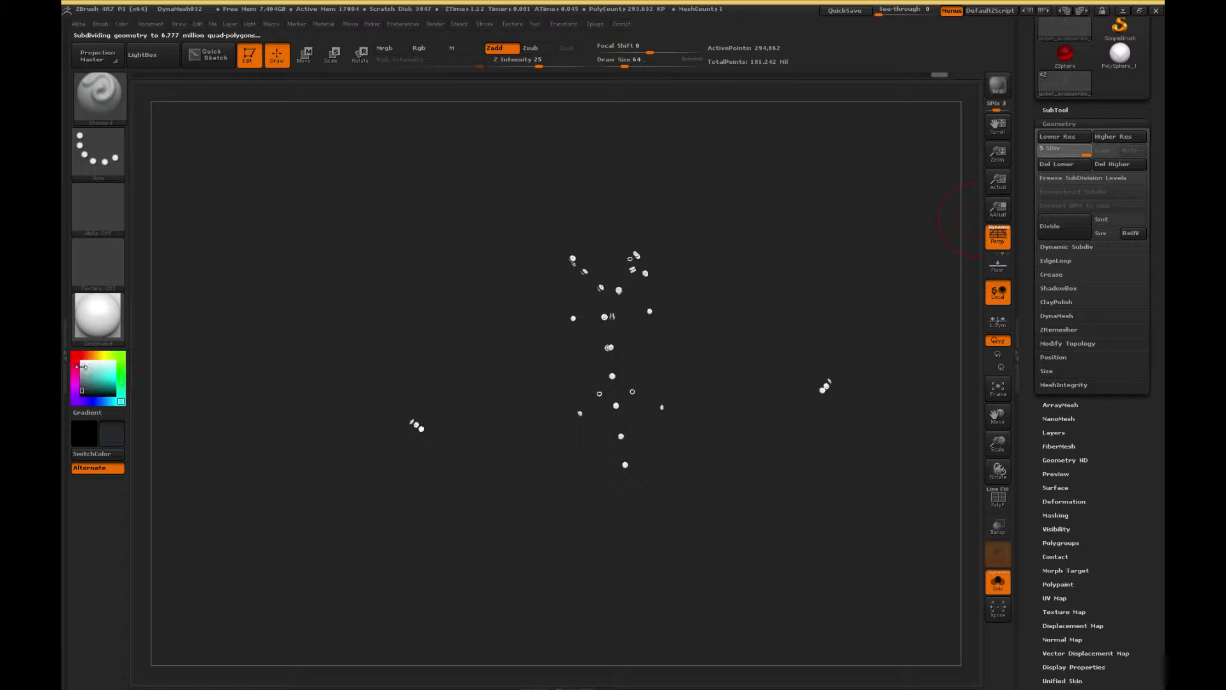
- Fill the visible buttons and rings with a light purple colour
{"action": "left_click", "coordinate": [75, 383]}
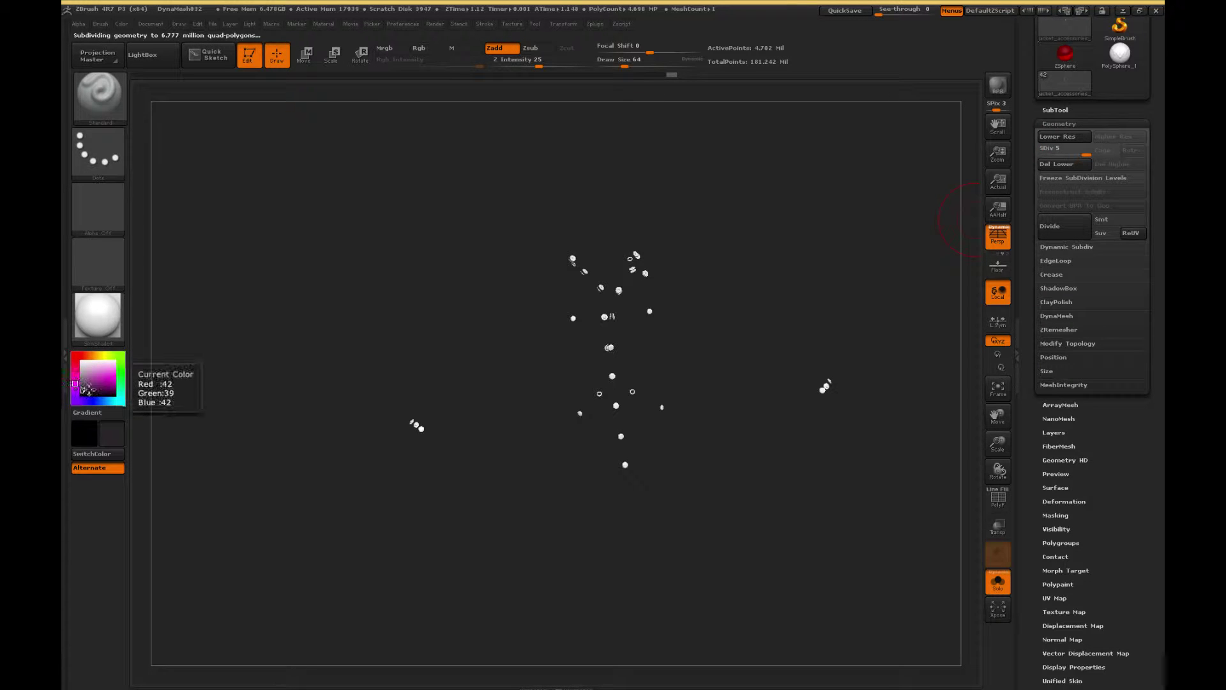
{"action": "left_click", "coordinate": [91, 372]}
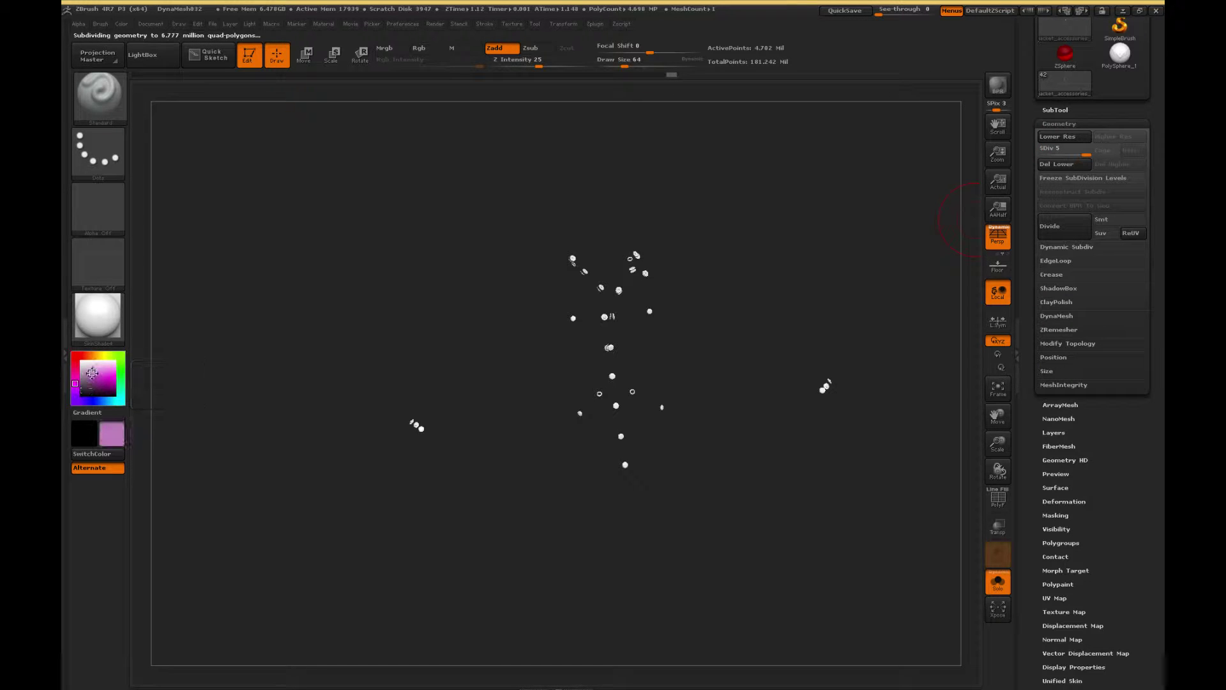
{"action": "left_click", "coordinate": [122, 26]}
{"action": "left_click", "coordinate": [152, 271]}
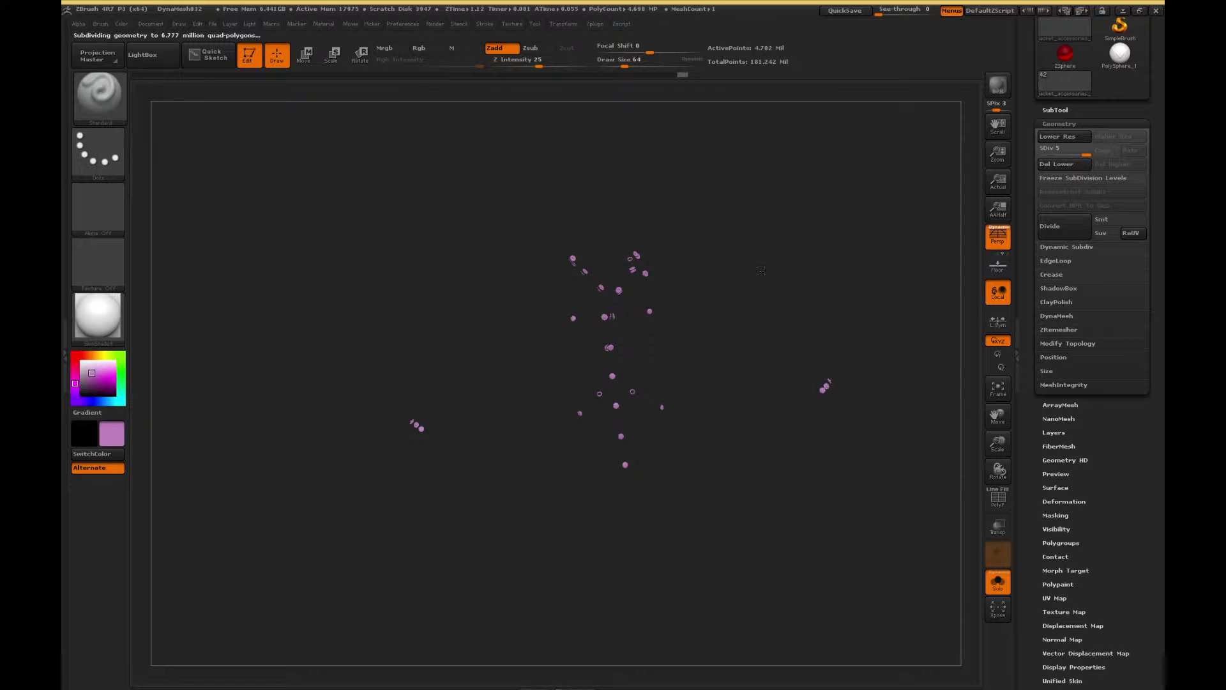
- Reveal all parts of the accessories subtool and lower it to subdivision level 1
{"action": "left_click_drag", "start_coordinate": [760, 270], "coordinate": [808, 275]}
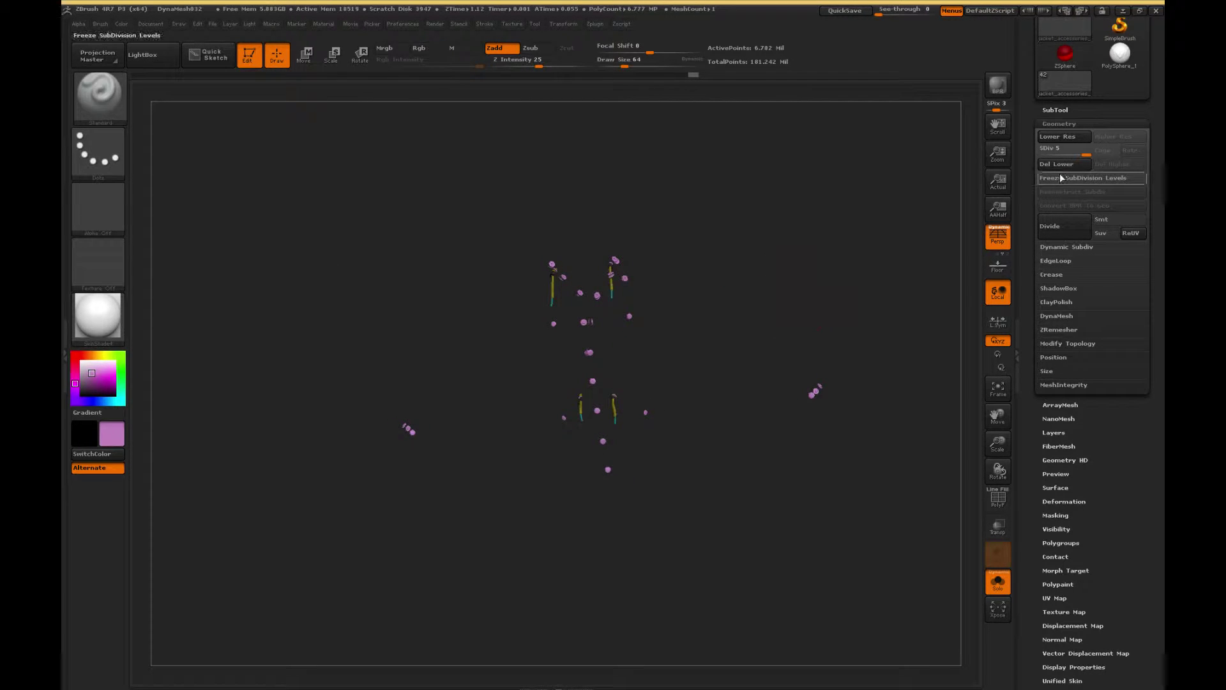
{"action": "left_click", "coordinate": [1042, 151]}
{"action": "key", "text": "shift+d"}
{"action": "key", "text": "shift+d"}
{"action": "key", "text": "shift+d"}
{"action": "key", "text": "shift+d"}
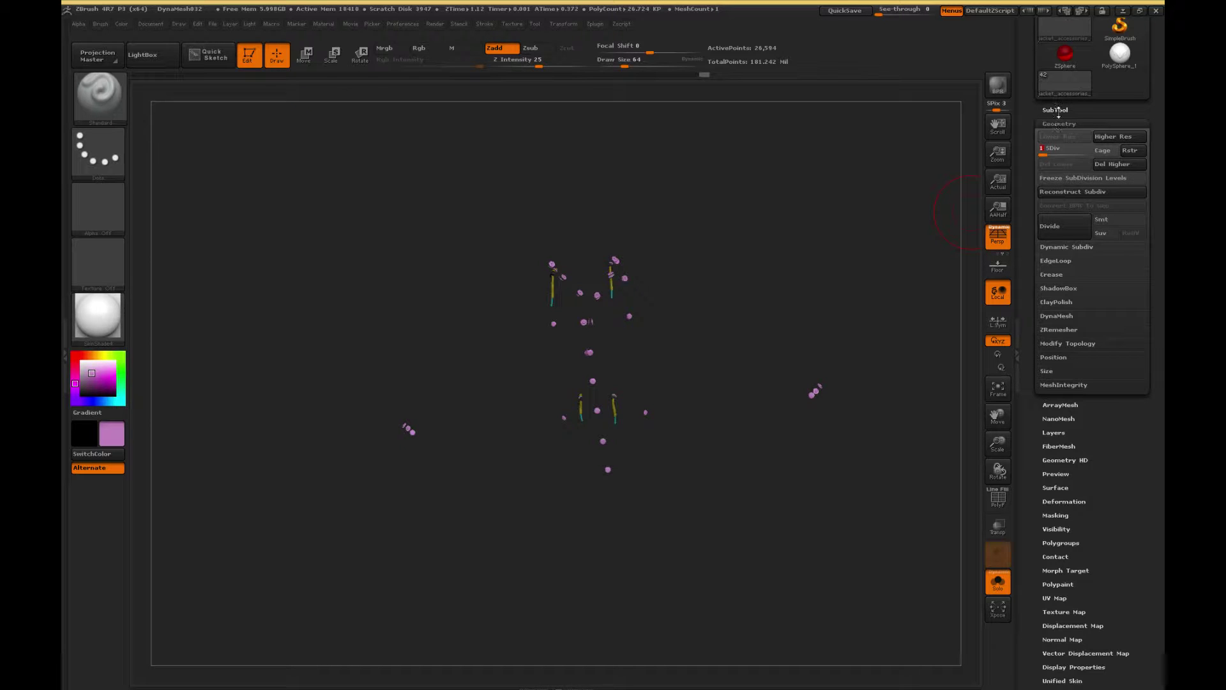
- Make the jacket_accessories_3 subtool visible and select it as the active subtool
{"action": "left_click", "coordinate": [1055, 111]}
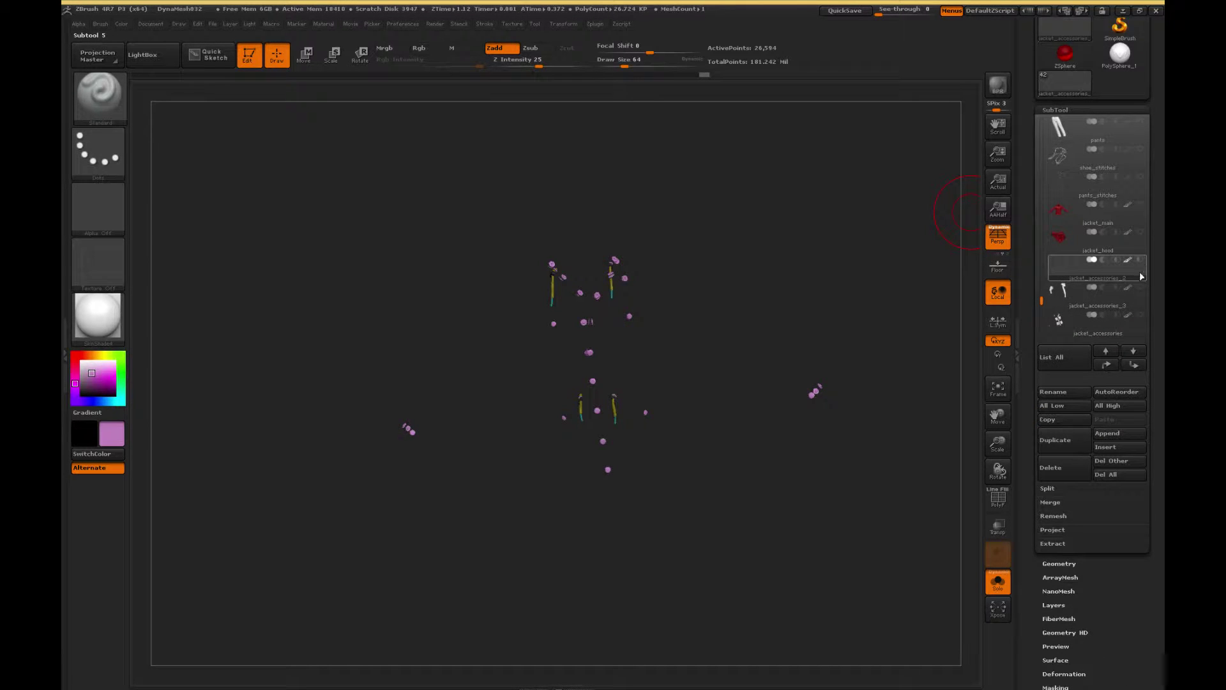
{"action": "left_click", "coordinate": [1129, 321]}
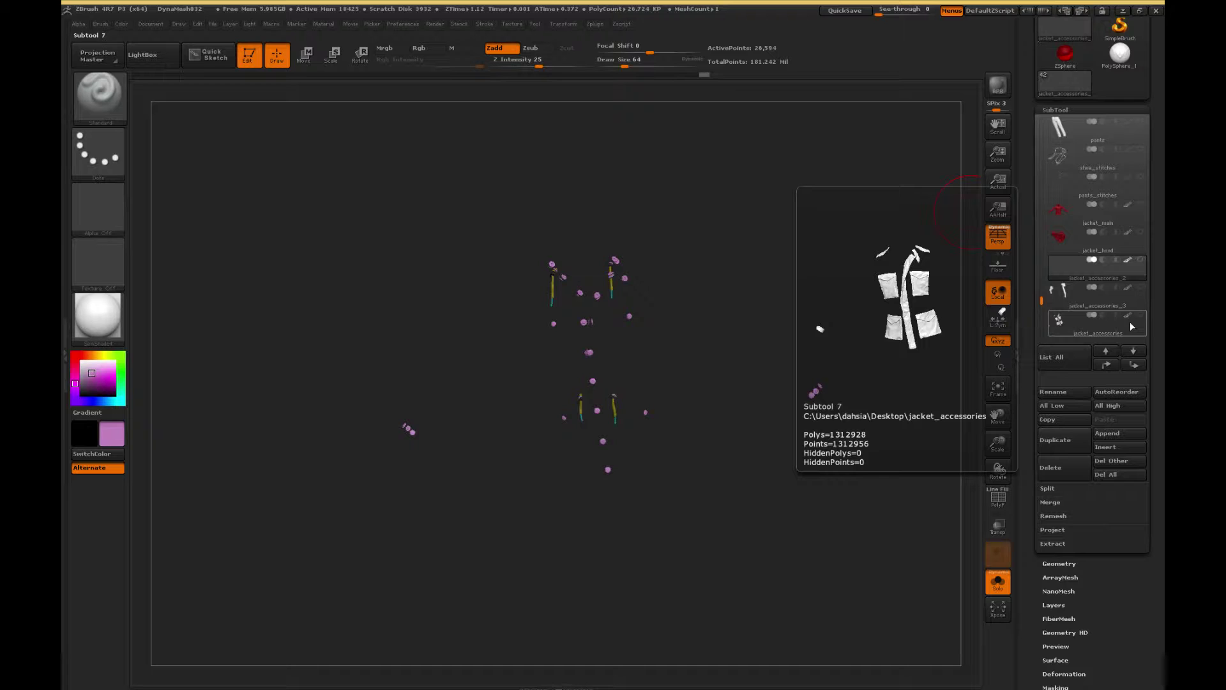
{"action": "left_click", "coordinate": [1140, 286]}
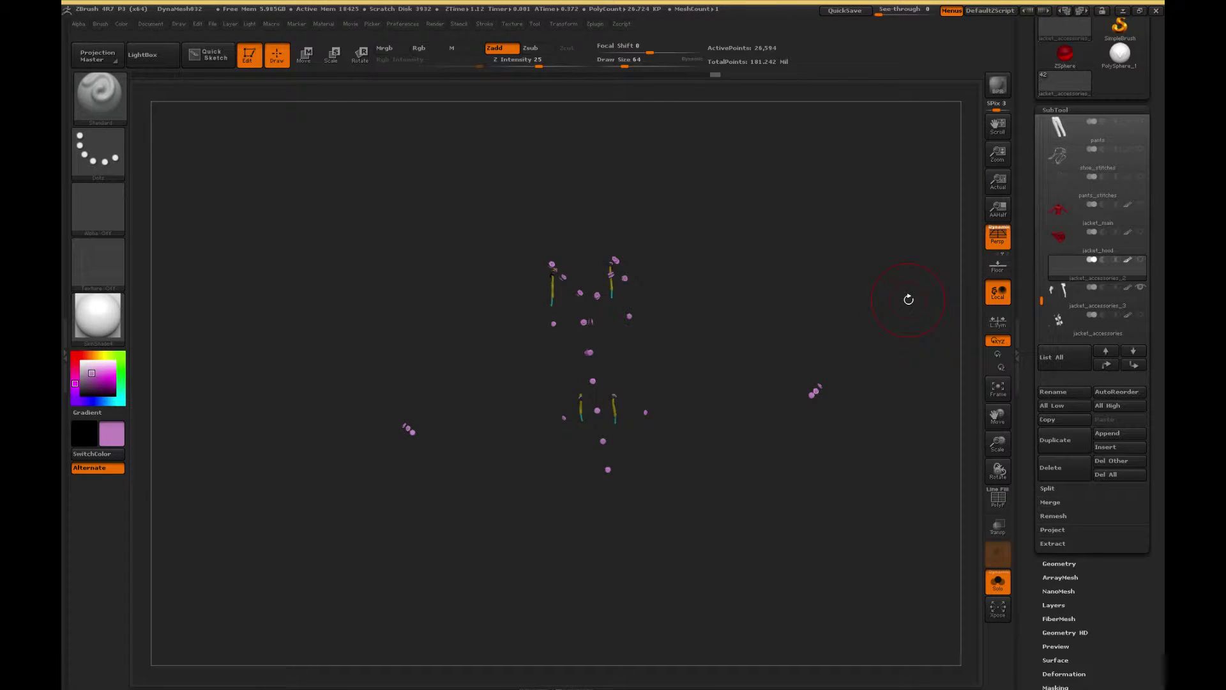
{"action": "mouse_move", "coordinate": [1070, 331]}
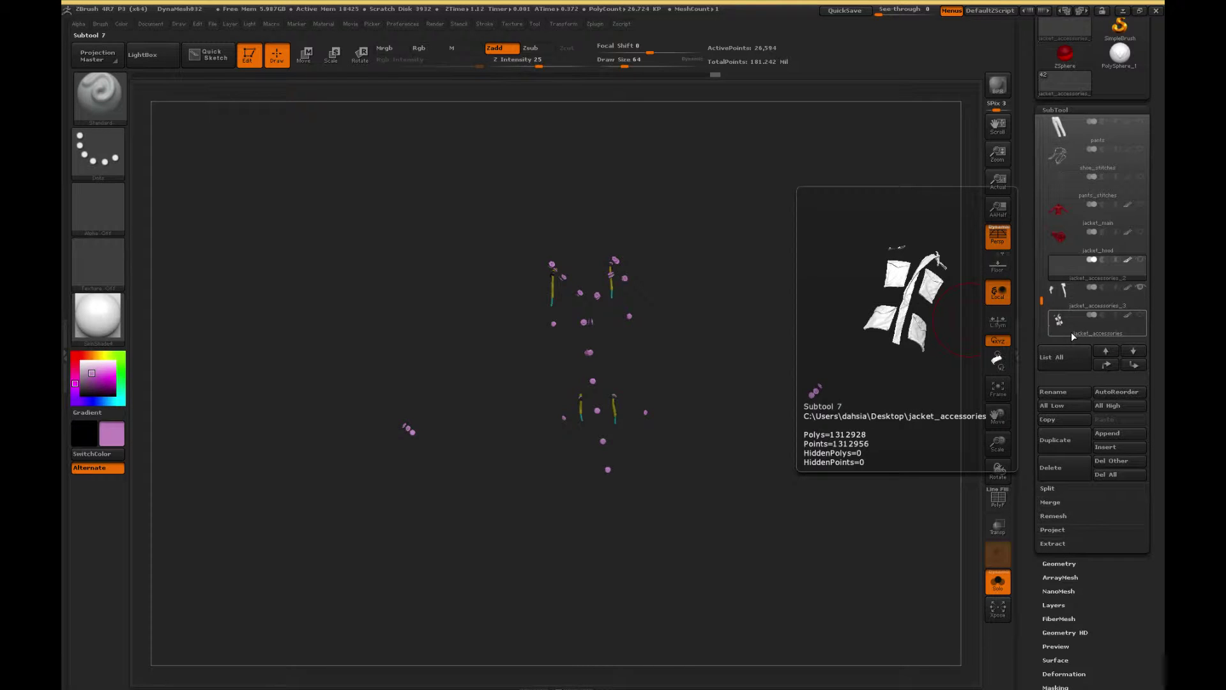
{"action": "left_click", "coordinate": [1092, 301]}
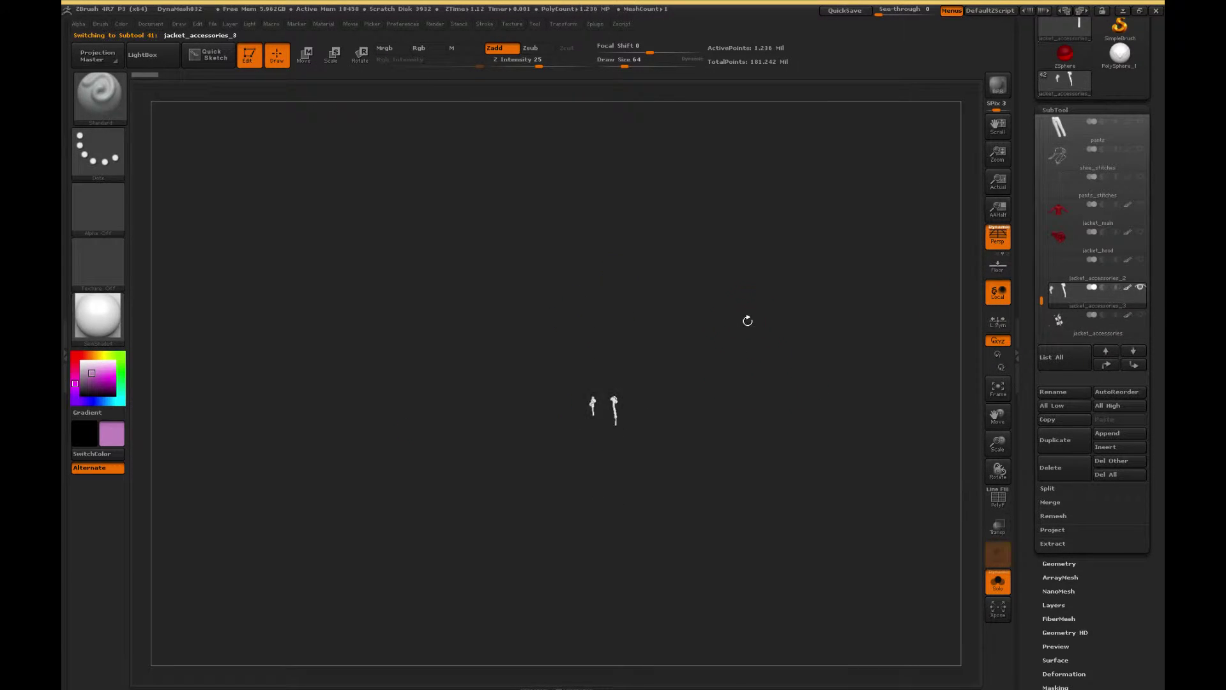
- Apply the surface noise of jacket_accessories_3 to its mesh
{"action": "scroll", "coordinate": [1049, 345], "scroll_direction": "down", "scroll_amount": 8}
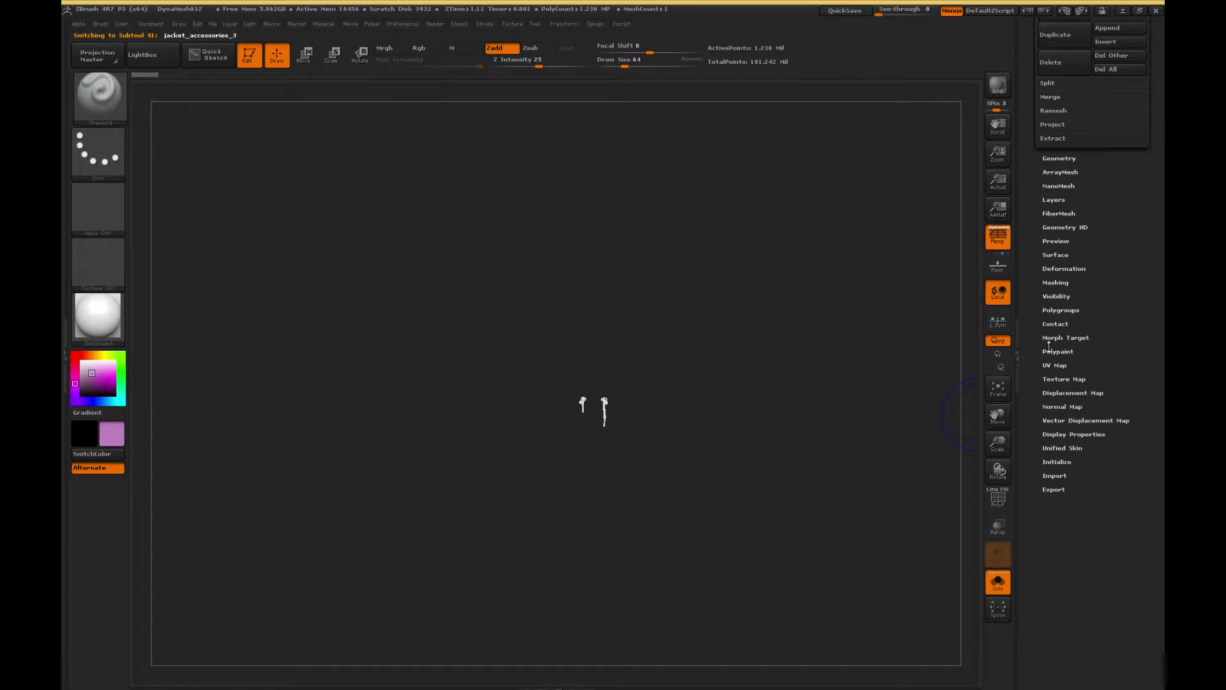
{"action": "left_click", "coordinate": [1054, 255]}
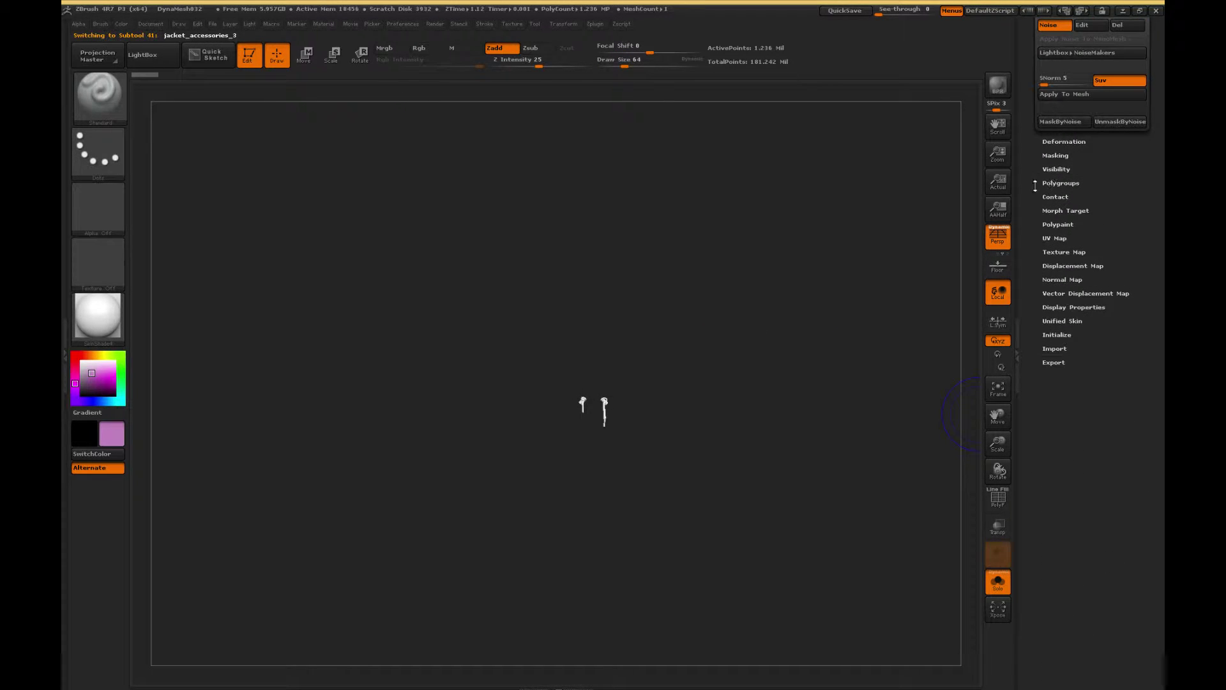
{"action": "scroll", "coordinate": [1053, 127], "scroll_direction": "up", "scroll_amount": 3}
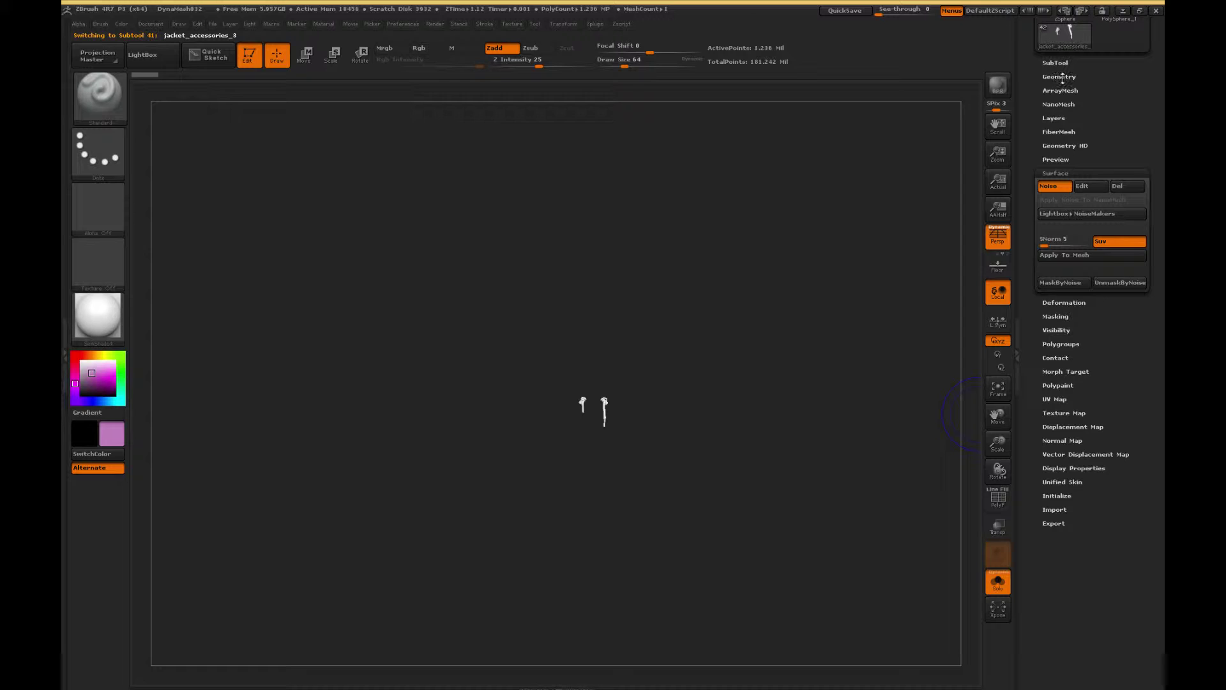
{"action": "left_click", "coordinate": [1061, 77]}
{"action": "left_click", "coordinate": [1055, 76]}
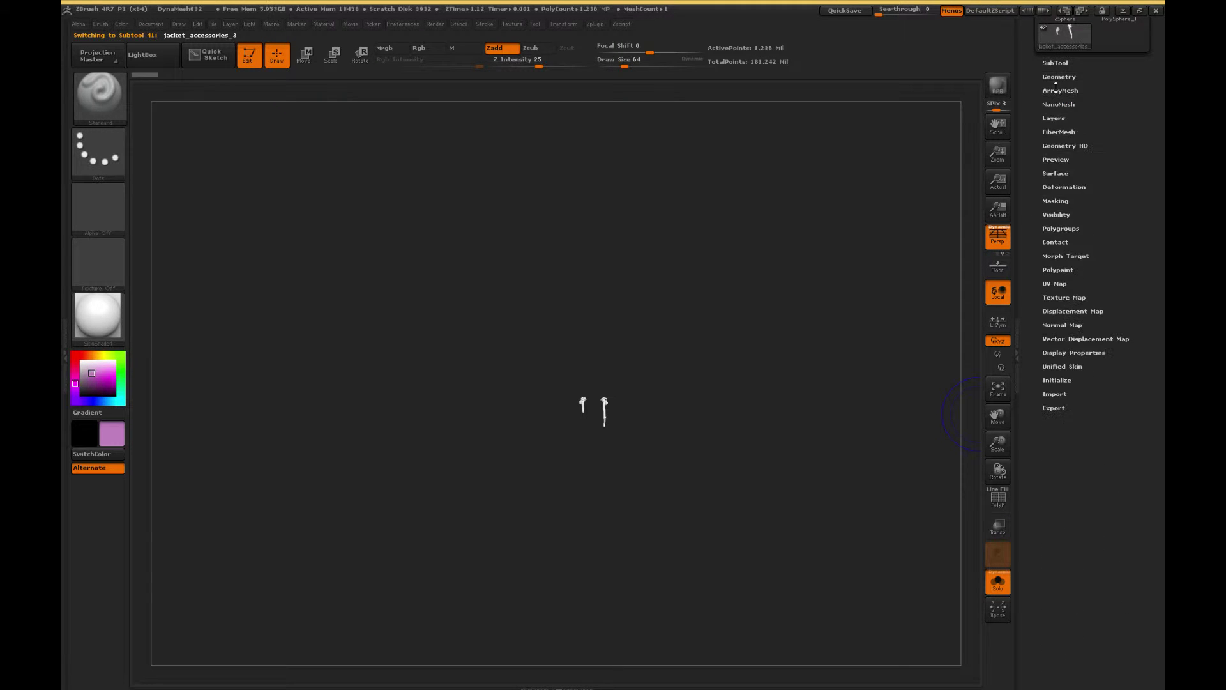
{"action": "left_click", "coordinate": [1059, 173]}
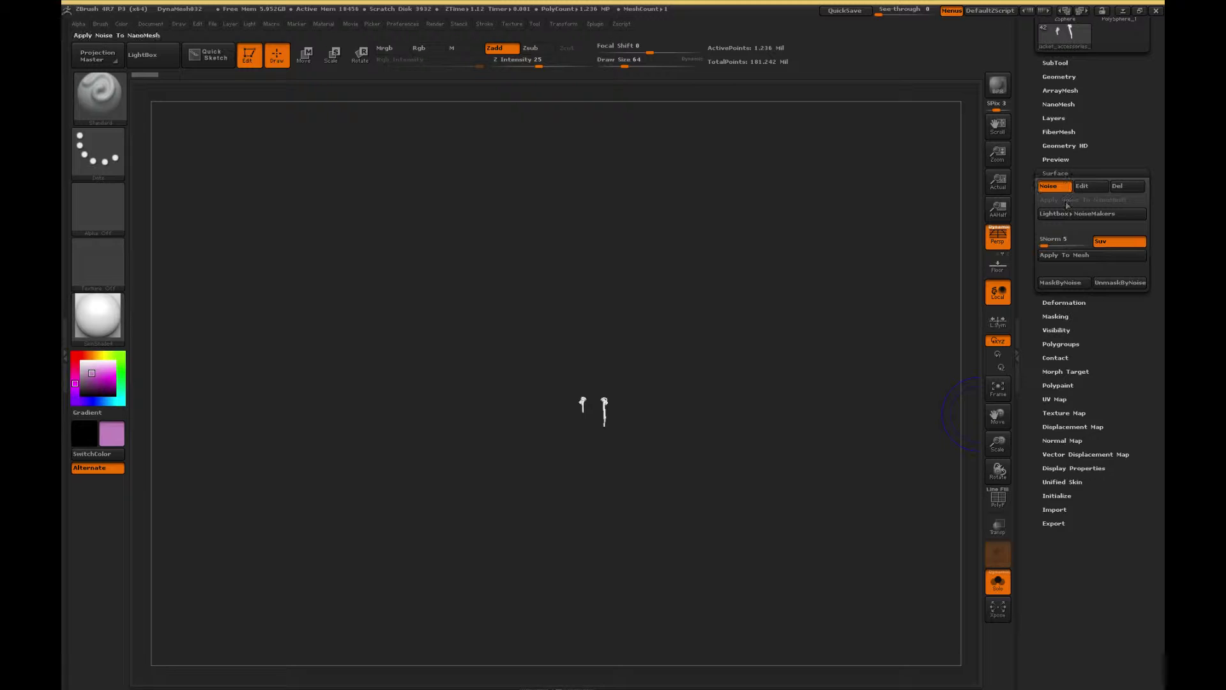
{"action": "left_click", "coordinate": [1067, 257]}
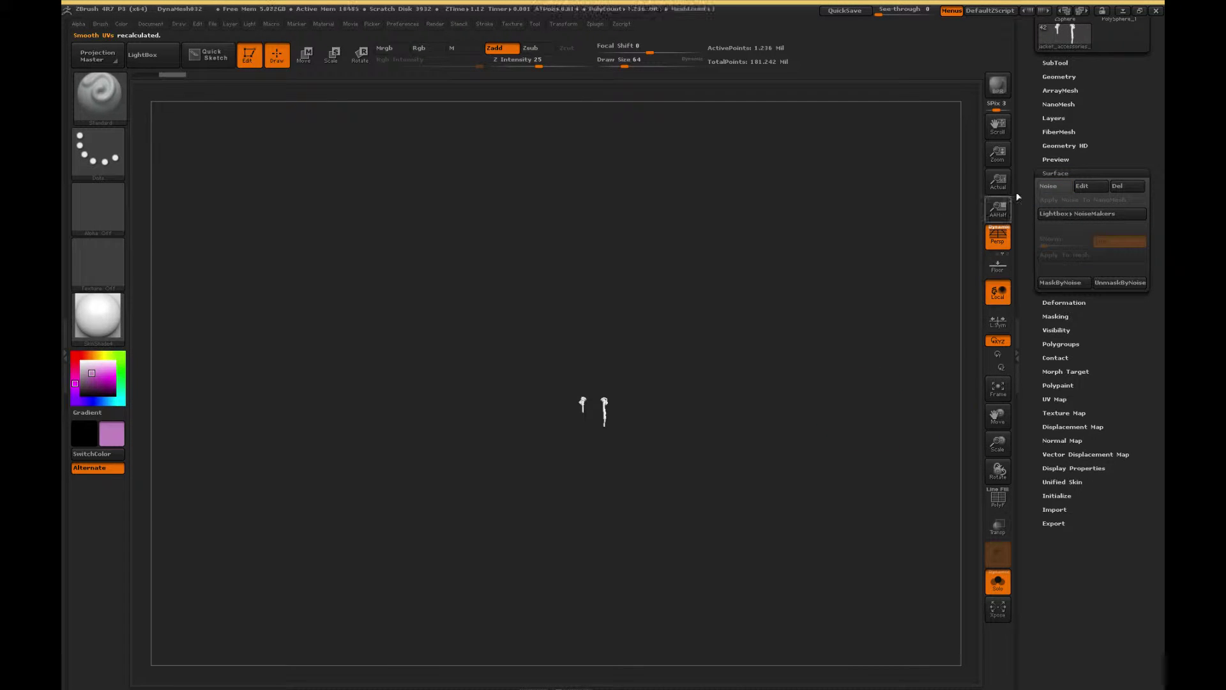
{"action": "left_click", "coordinate": [1056, 76]}
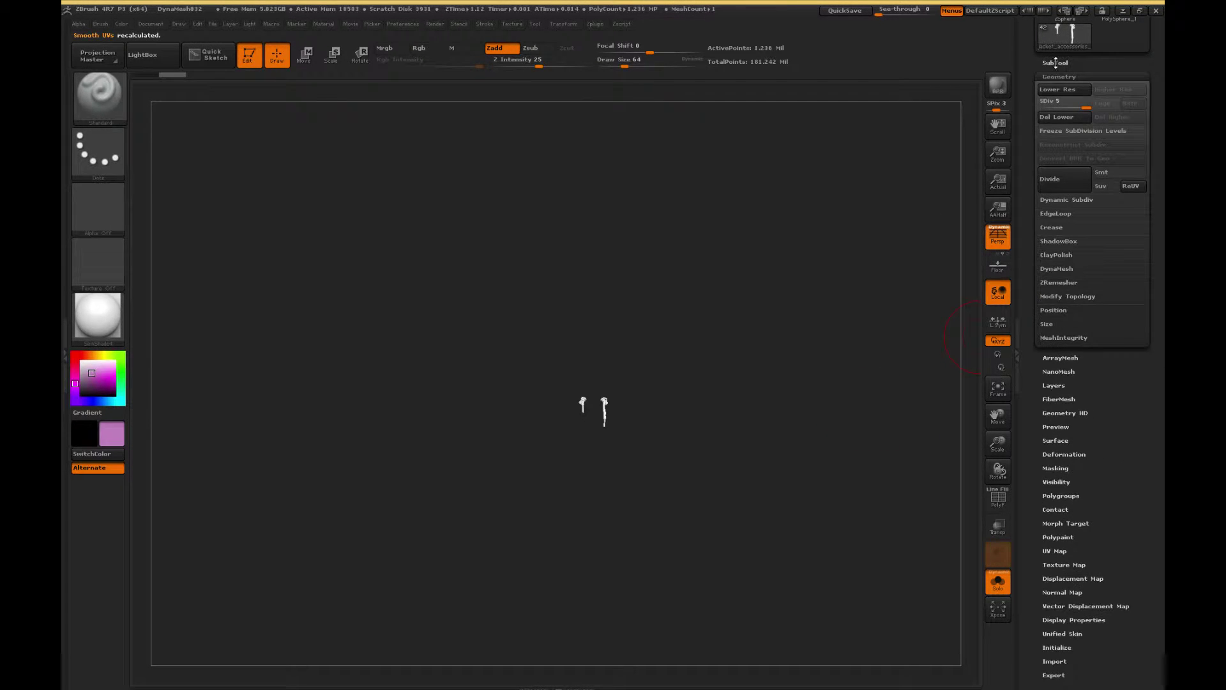
- Turn off Solo mode and show the jacket_accessories_2 subtool alongside jacket_accessories_3
{"action": "left_click", "coordinate": [1056, 63]}
{"action": "left_click", "coordinate": [997, 581]}
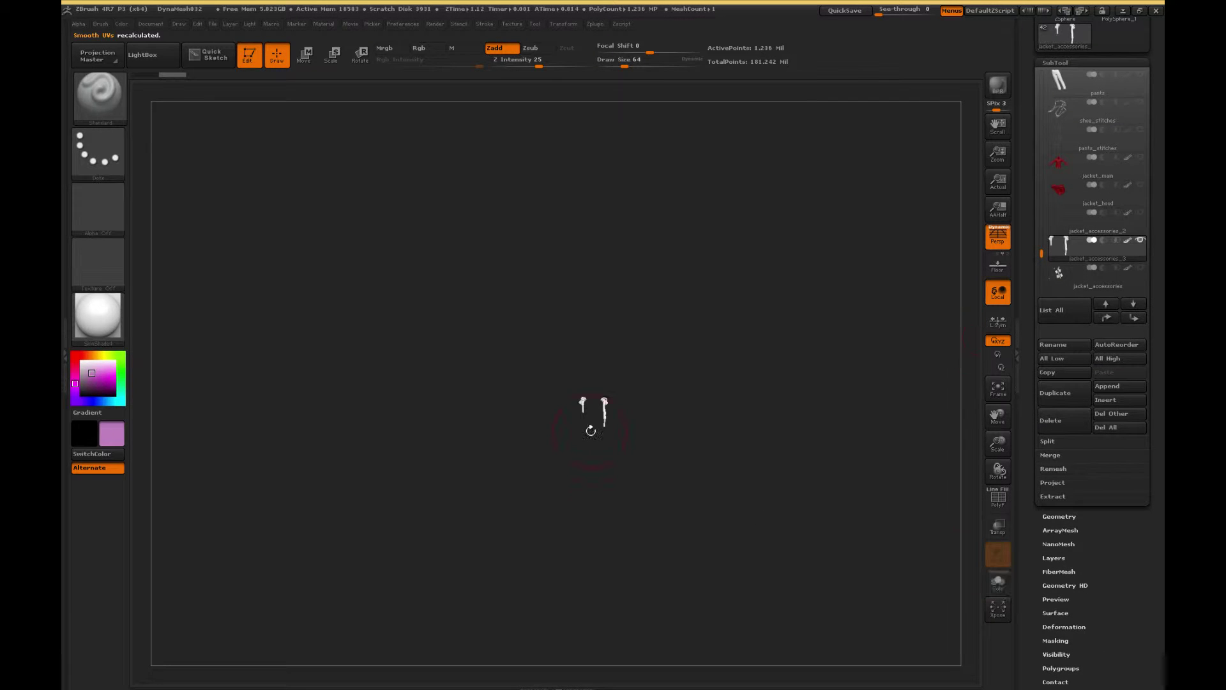
{"action": "left_click", "coordinate": [1140, 213]}
- Sample the yellow of the coloured jacket_accessories_2 cord as the current colour and reselect jacket_accessories_3
{"action": "left_click_drag", "start_coordinate": [992, 456], "coordinate": [731, 319]}
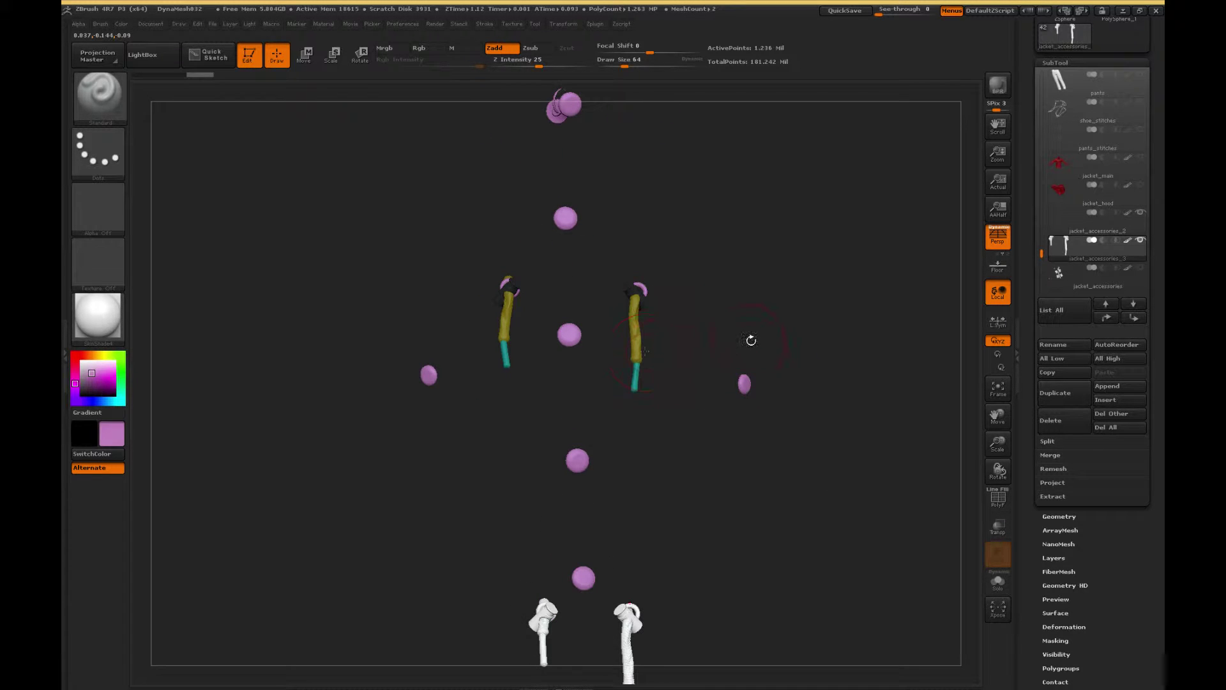
{"action": "left_click", "coordinate": [635, 319], "text": "alt"}
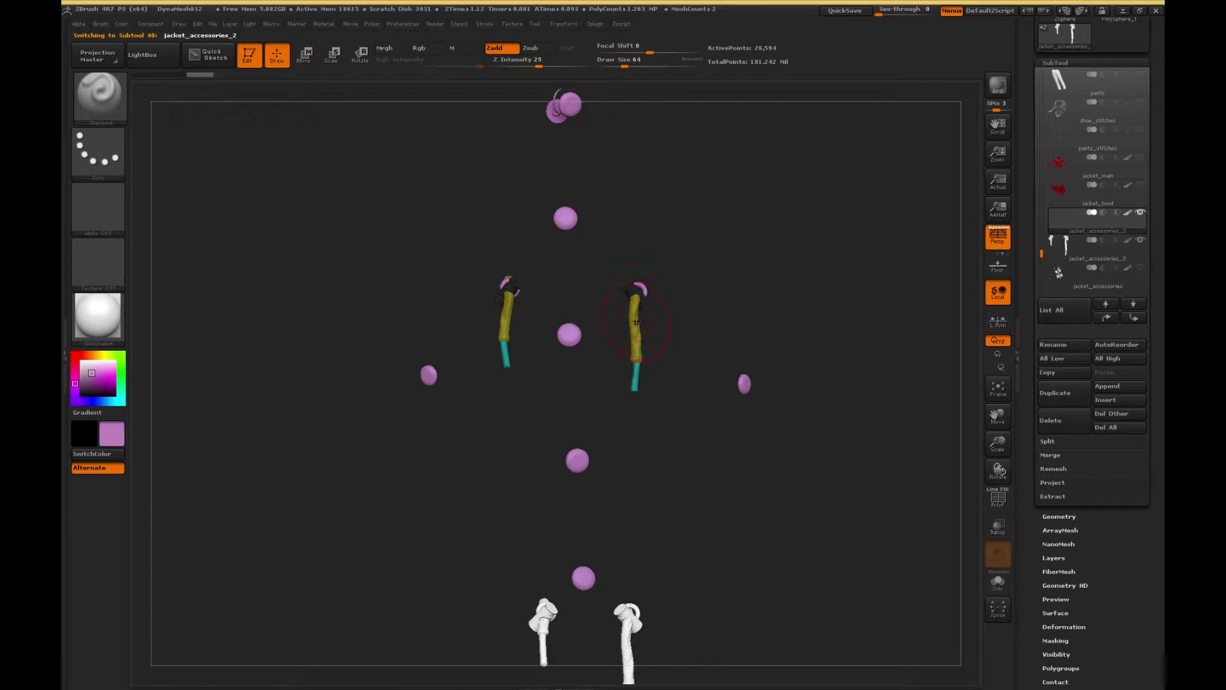
{"action": "left_click_drag", "start_coordinate": [718, 466], "coordinate": [742, 244], "text": "alt"}
{"action": "left_click", "coordinate": [1083, 257]}
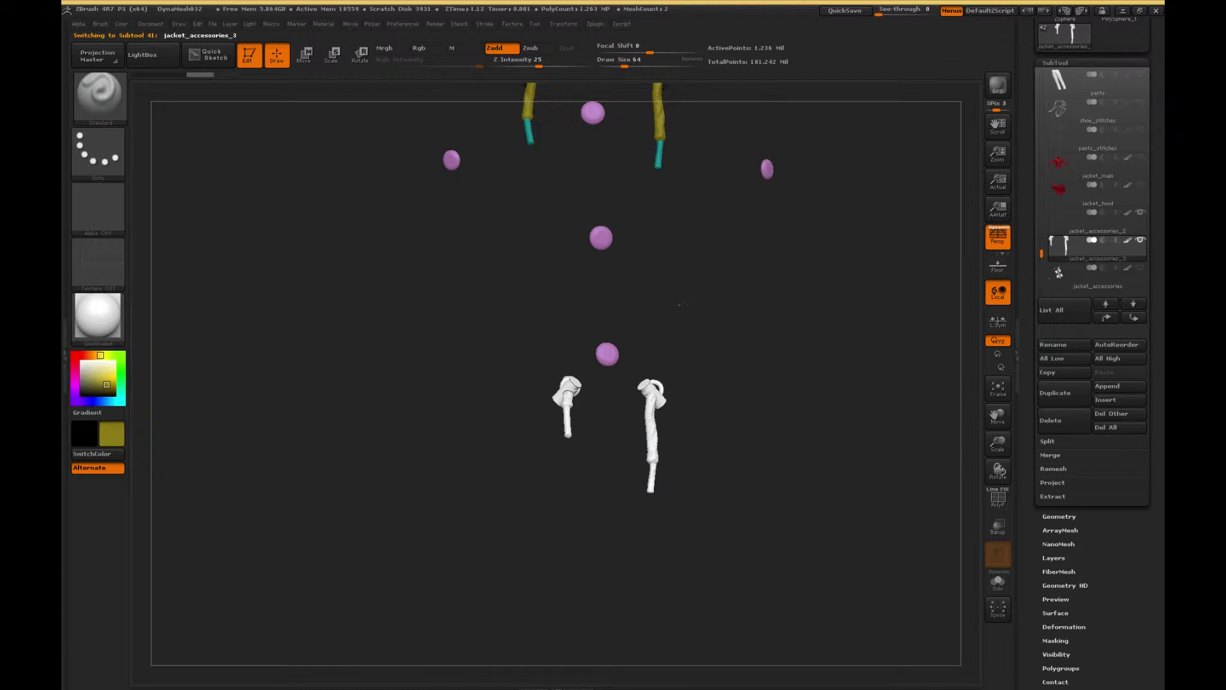
- Isolate the two white cords of jacket_accessories_3, hiding their tips, stoppers and rings
{"action": "left_click_drag", "start_coordinate": [697, 303], "coordinate": [681, 303], "text": "alt"}
{"action": "left_click_drag", "start_coordinate": [998, 446], "coordinate": [813, 443]}
{"action": "left_click_drag", "start_coordinate": [685, 454], "coordinate": [724, 411], "text": "alt"}
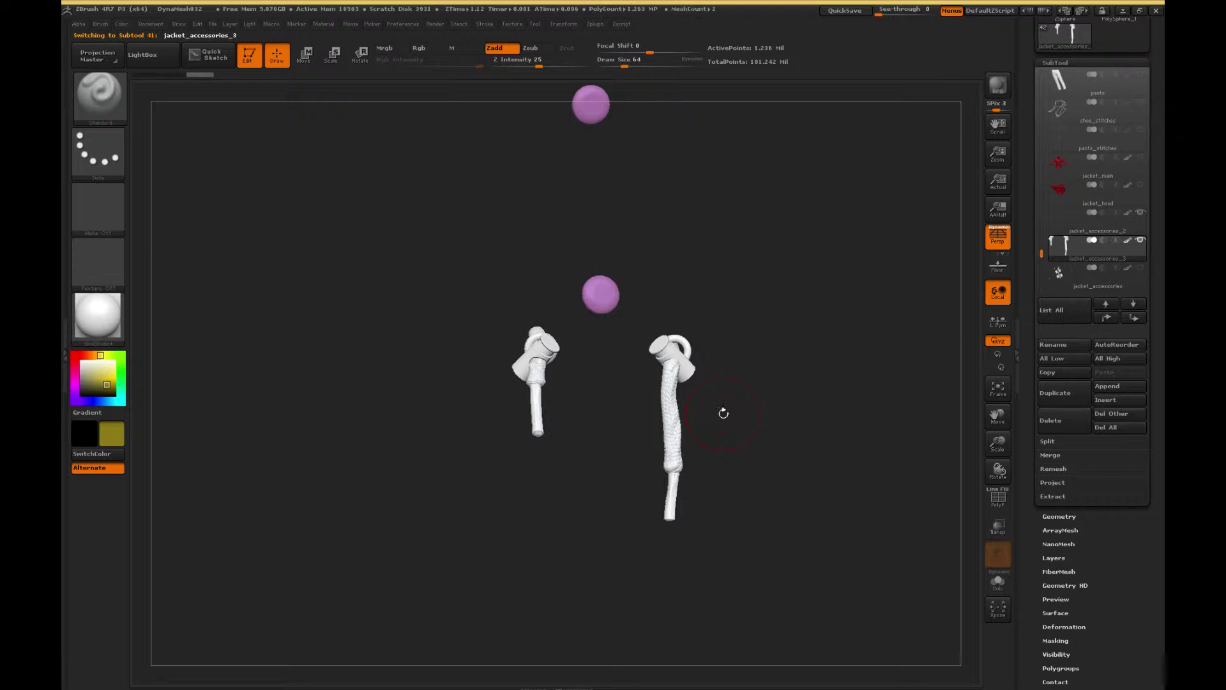
{"action": "left_click", "coordinate": [669, 389], "text": "ctrl+shift"}
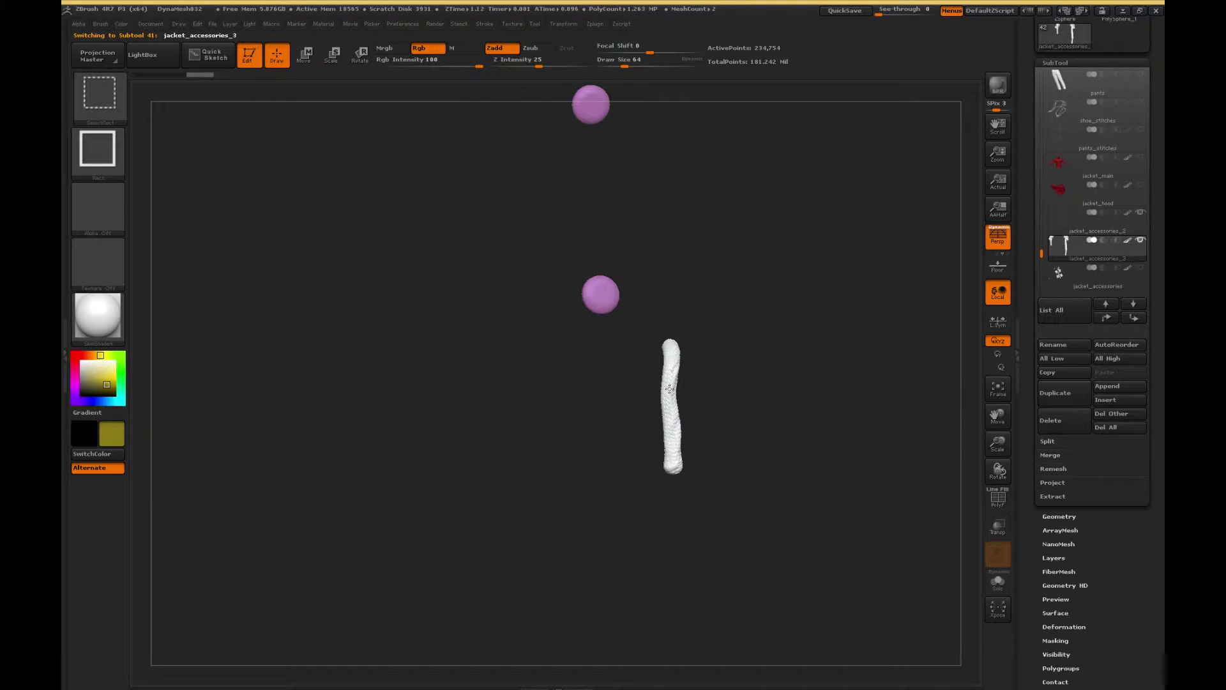
{"action": "left_click", "coordinate": [668, 389], "text": "ctrl+shift"}
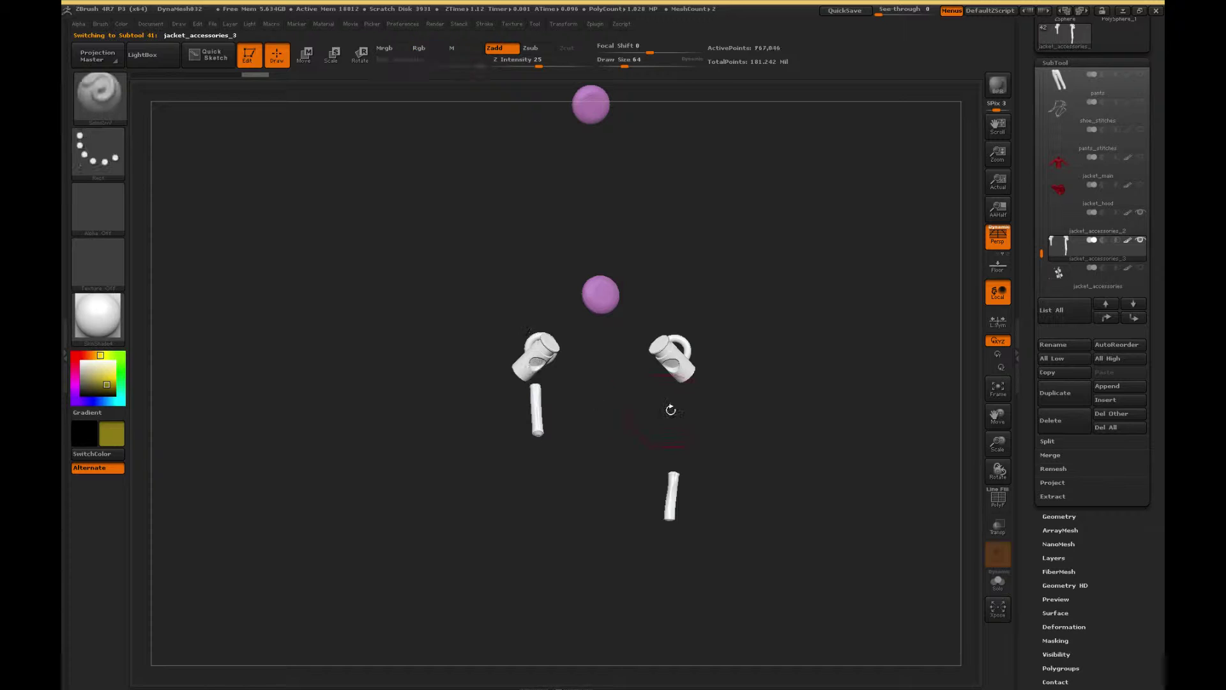
{"action": "left_click_drag", "start_coordinate": [803, 374], "coordinate": [870, 492], "text": "ctrl+shift"}
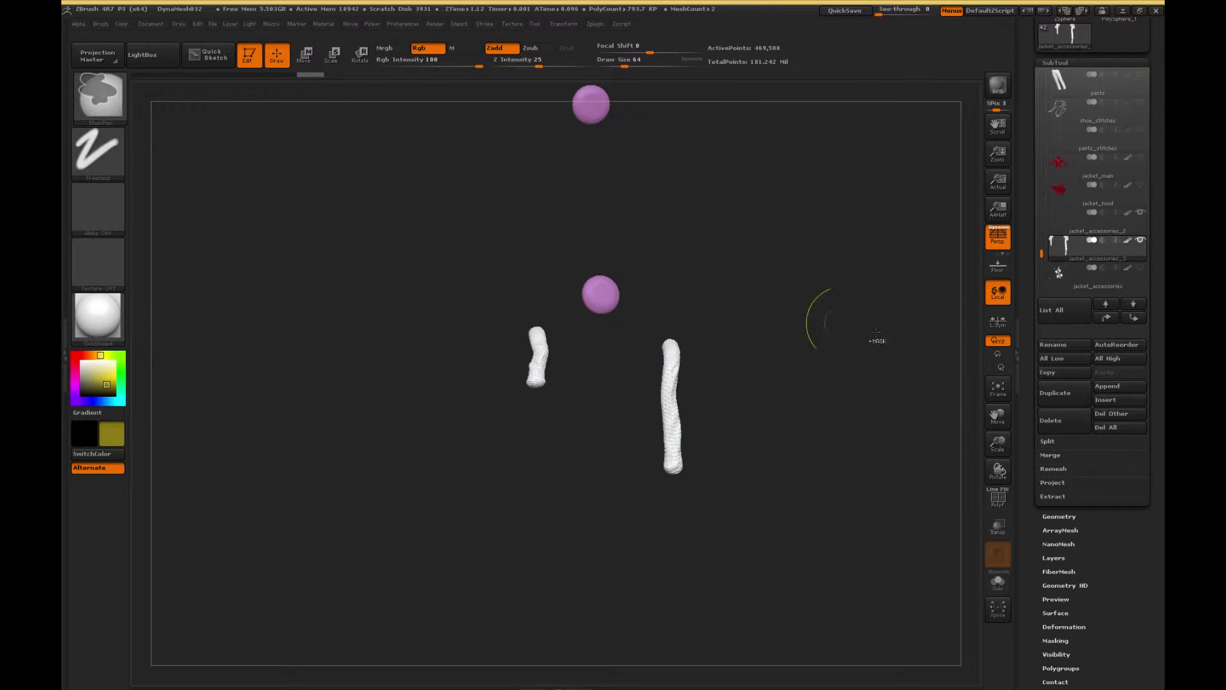
- Group the two visible cords into one polygroup and fill them with the sampled yellow
{"action": "scroll", "coordinate": [1061, 309], "scroll_direction": "down", "scroll_amount": 5}
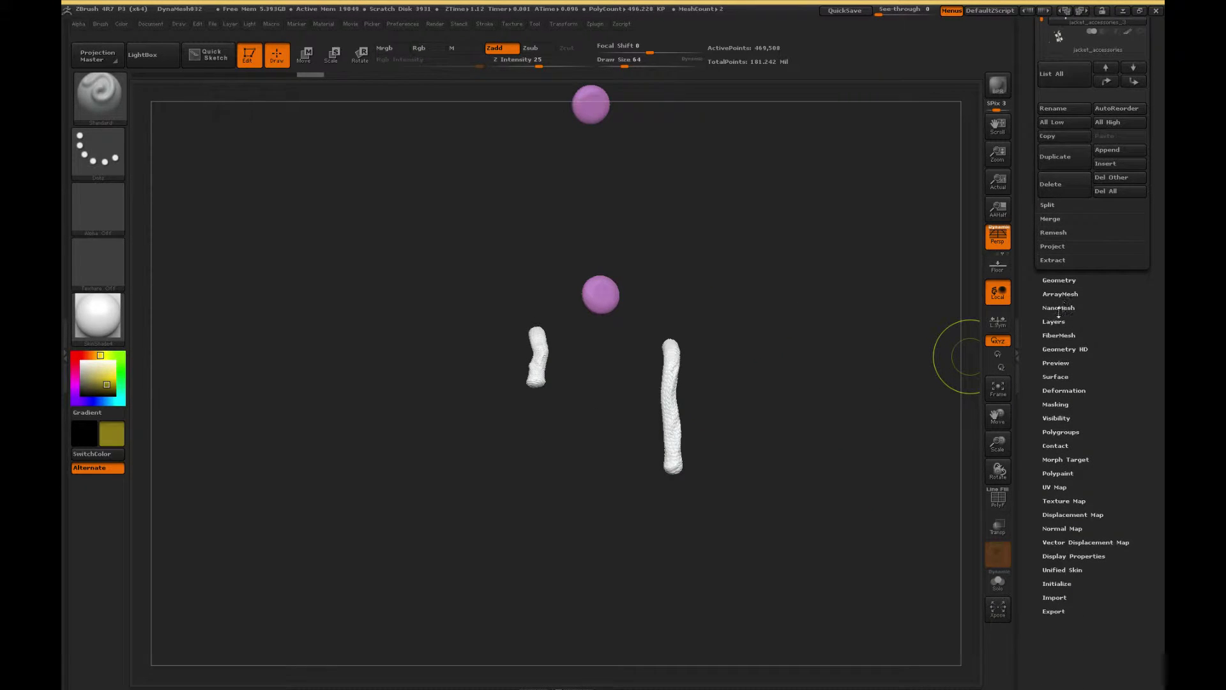
{"action": "left_click", "coordinate": [1060, 432]}
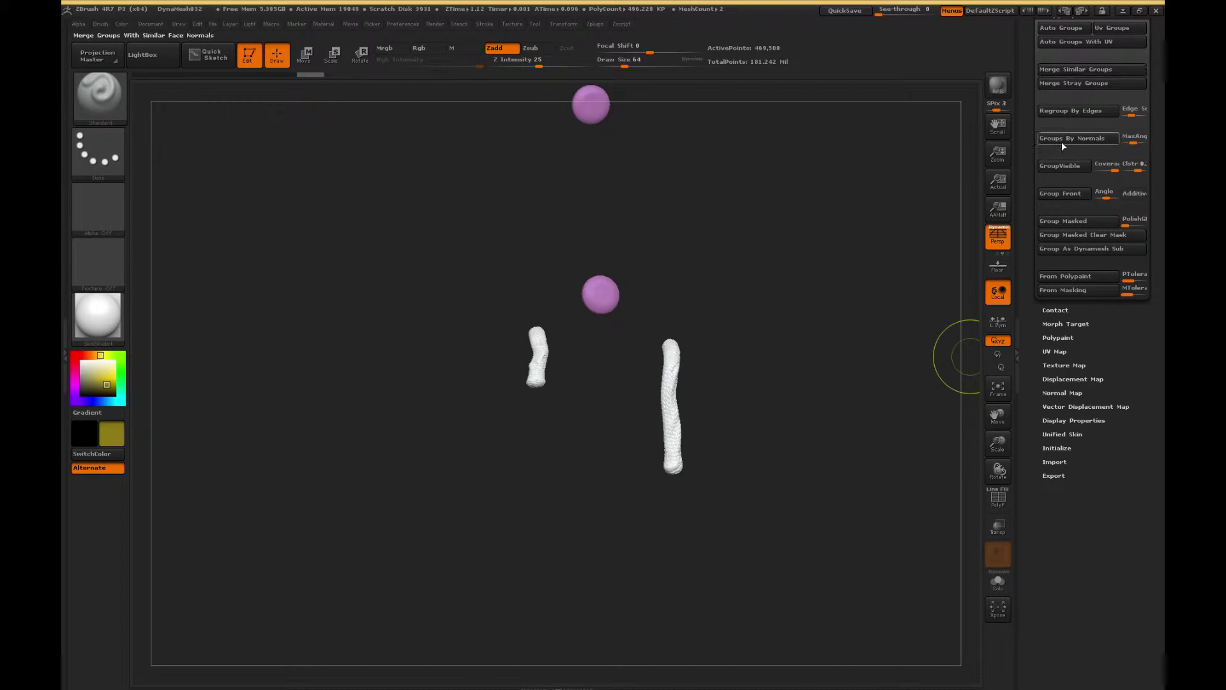
{"action": "left_click", "coordinate": [1061, 142]}
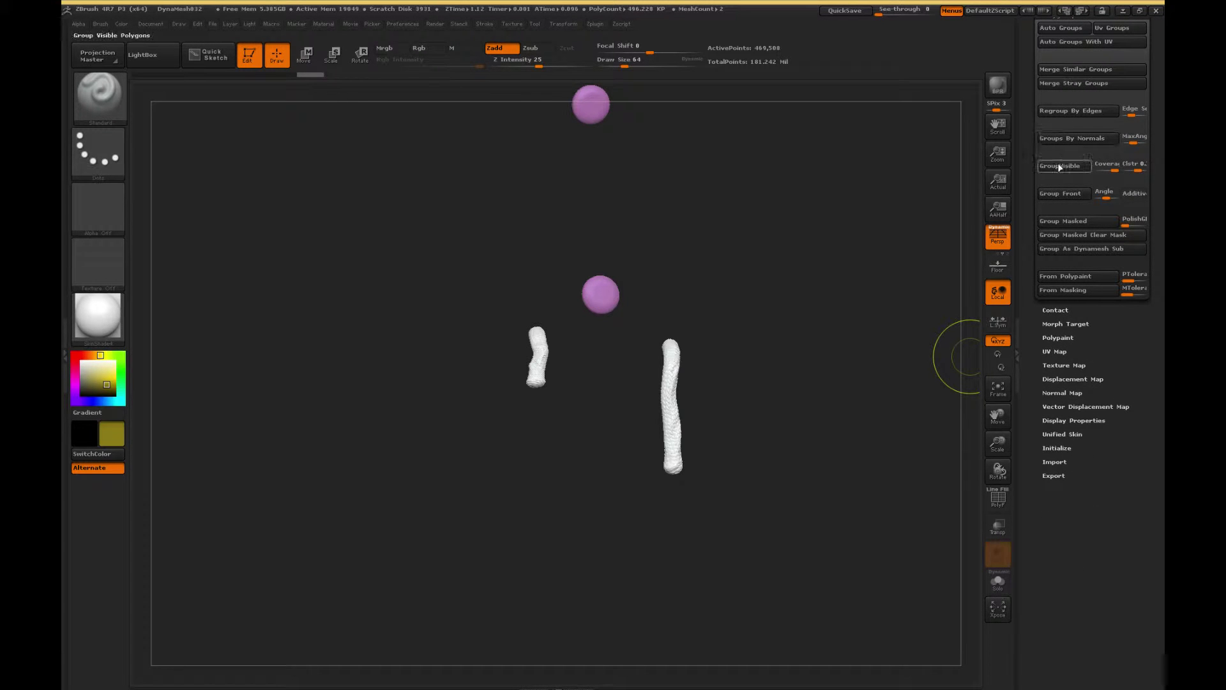
{"action": "left_click", "coordinate": [122, 24]}
{"action": "left_click", "coordinate": [153, 269]}
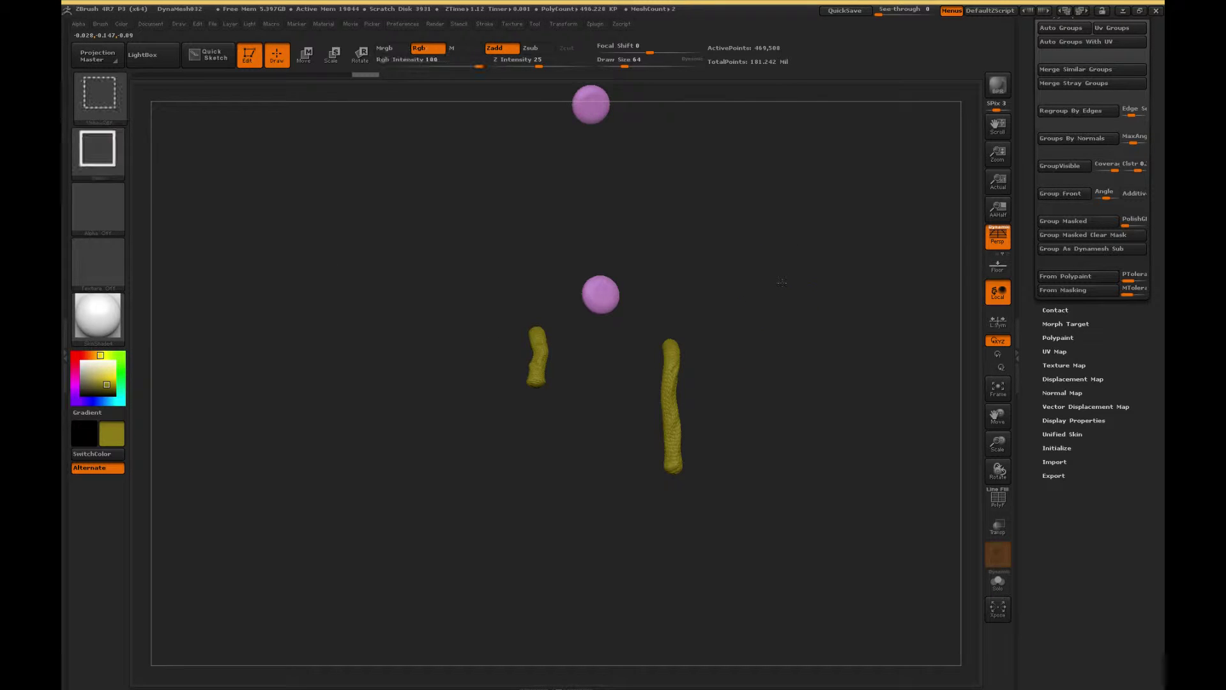
- Reveal all of jacket_accessories_3 and isolate only its two white cord tips
{"action": "left_click", "coordinate": [784, 286], "text": "ctrl+shift"}
{"action": "left_click_drag", "start_coordinate": [785, 307], "coordinate": [791, 267], "text": "alt"}
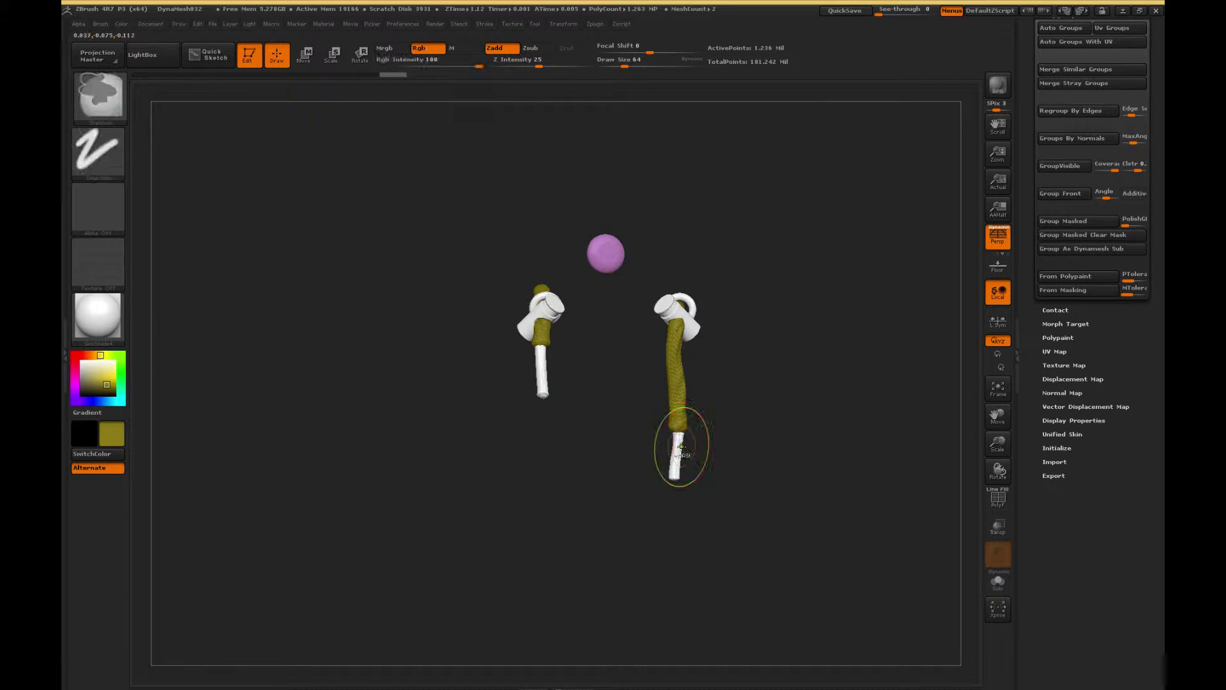
{"action": "left_click", "coordinate": [680, 446], "text": "ctrl+shift"}
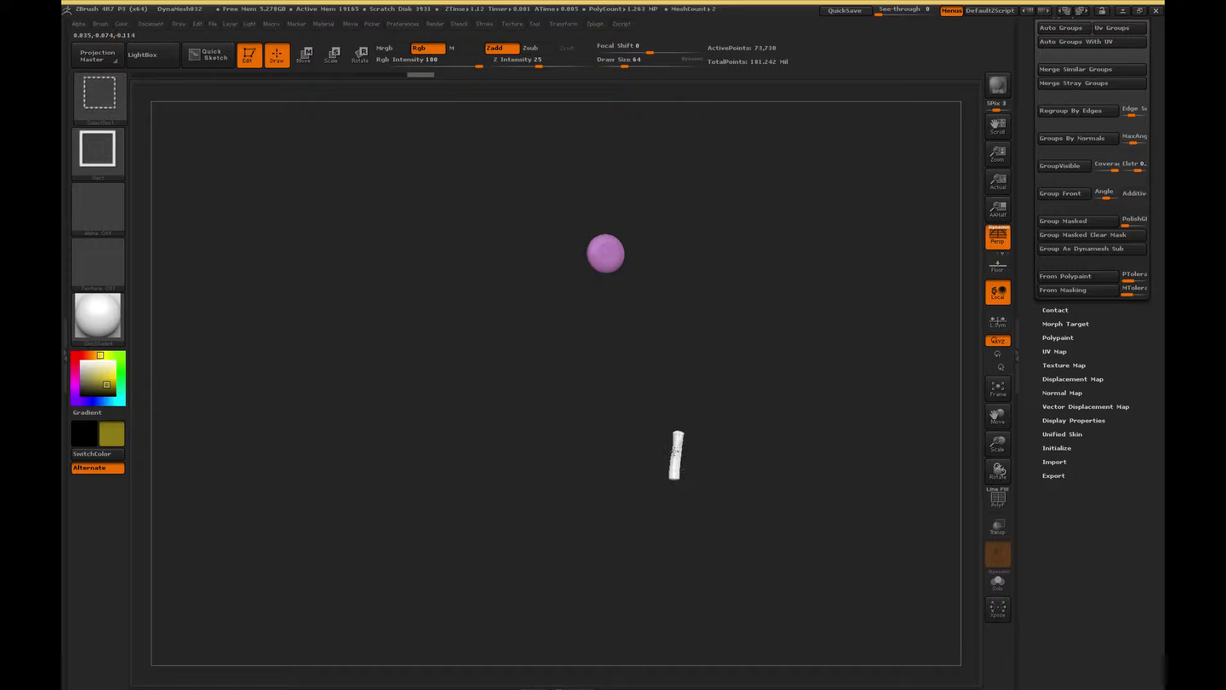
{"action": "left_click", "coordinate": [675, 452], "text": "ctrl+shift"}
{"action": "left_click", "coordinate": [541, 372], "text": "ctrl+shift"}
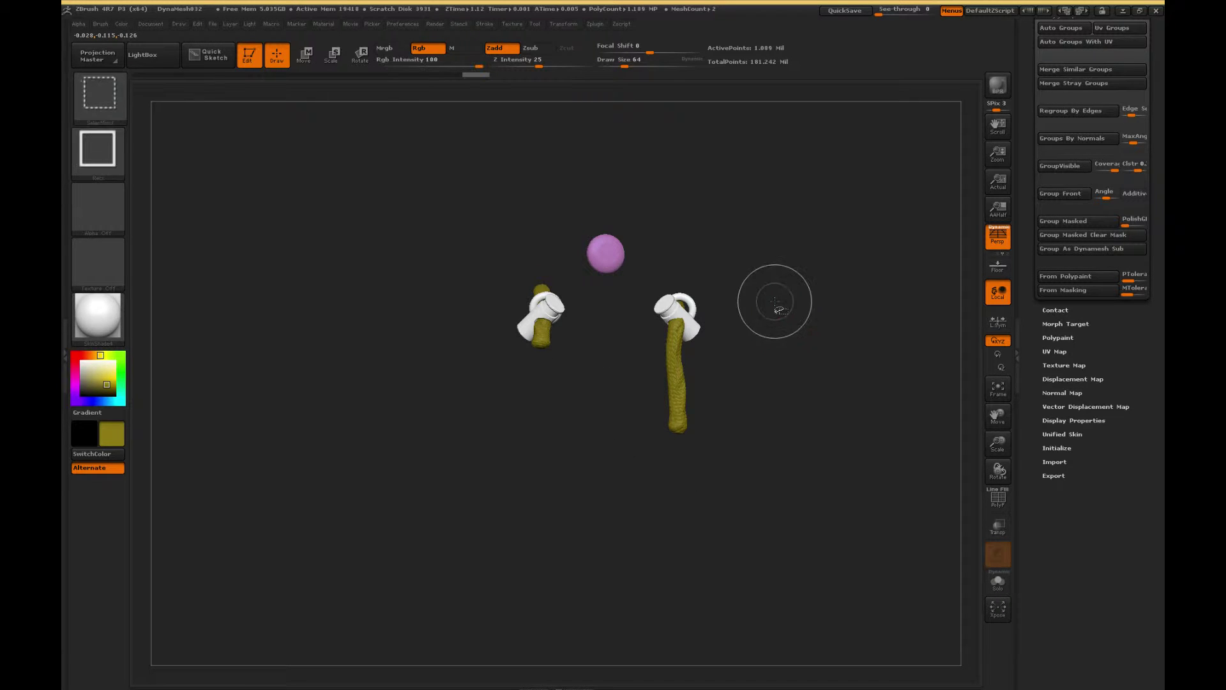
{"action": "left_click_drag", "start_coordinate": [775, 302], "coordinate": [837, 364], "text": "ctrl+shift"}
- Group the two visible cord tips into one polygroup and sample the teal of the coloured cord tips above
{"action": "left_click", "coordinate": [1060, 165]}
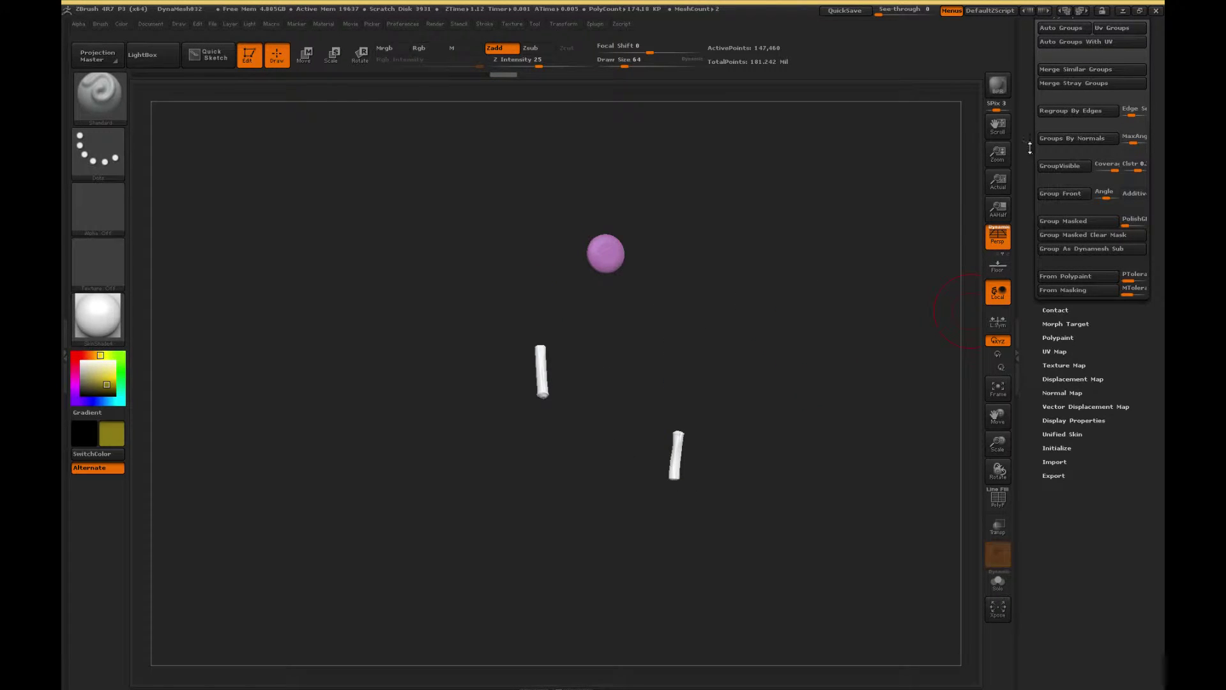
{"action": "left_click_drag", "start_coordinate": [793, 248], "coordinate": [761, 339]}
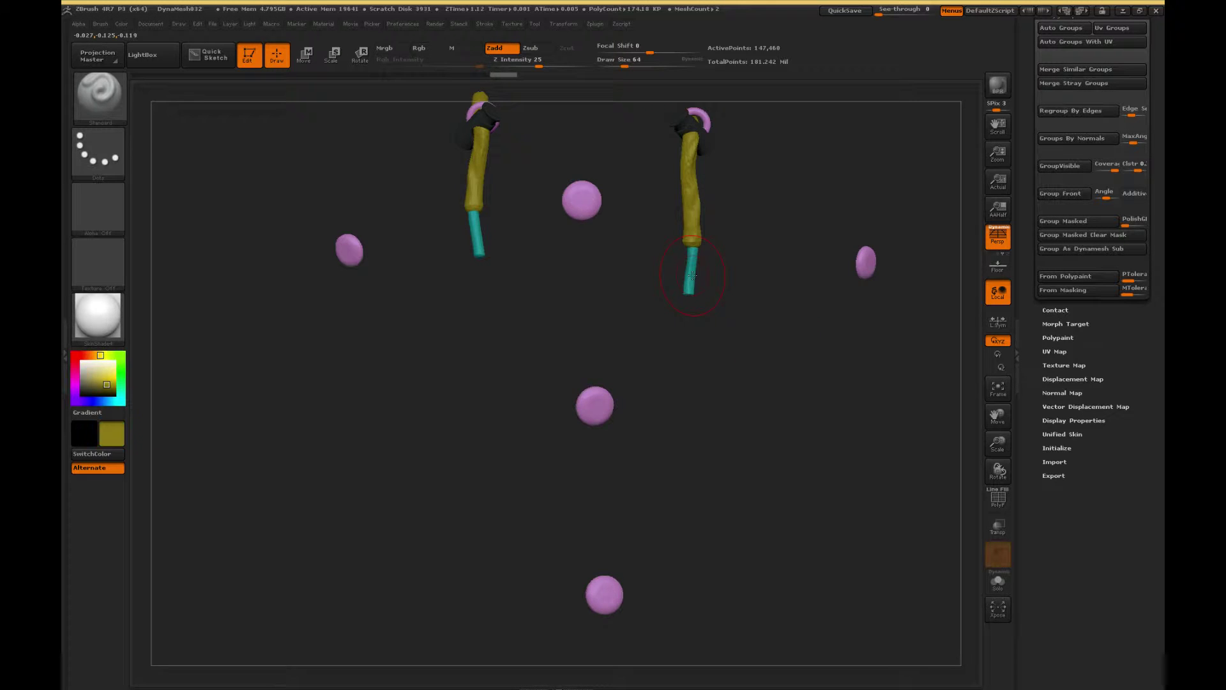
{"action": "left_click_drag", "start_coordinate": [770, 437], "coordinate": [756, 334]}
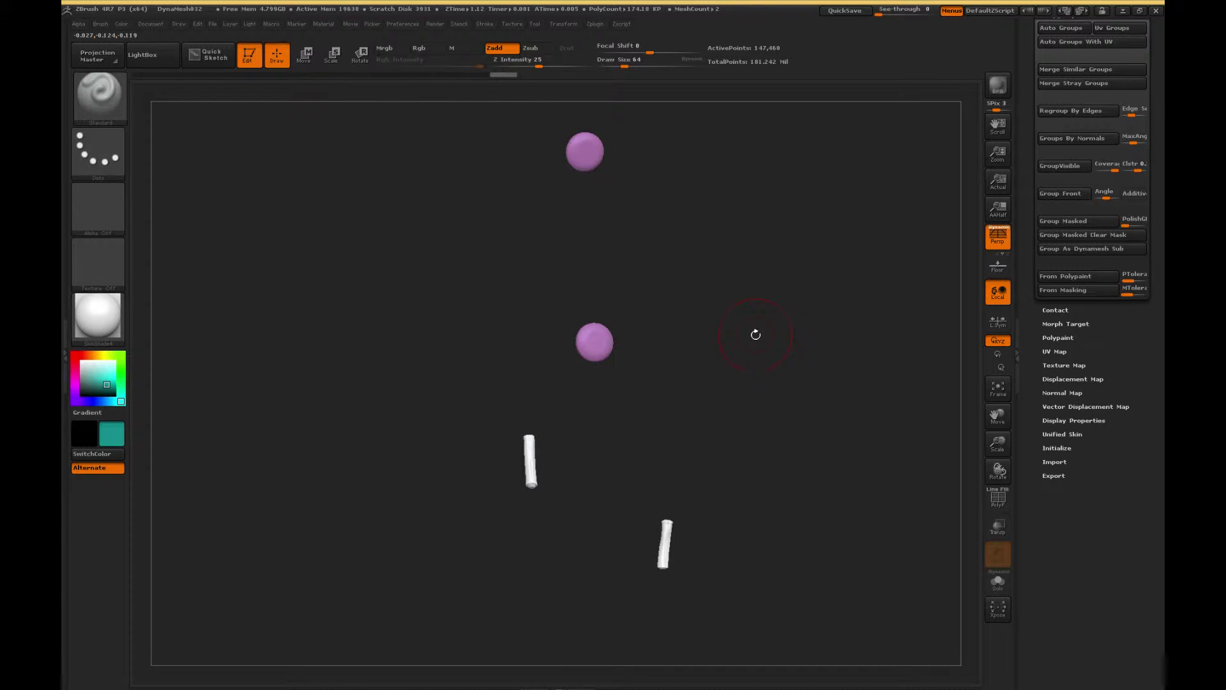
- Fill the two visible cord tips with the sampled teal and reveal all of jacket_accessories_3
{"action": "left_click", "coordinate": [121, 23]}
{"action": "left_click", "coordinate": [160, 268]}
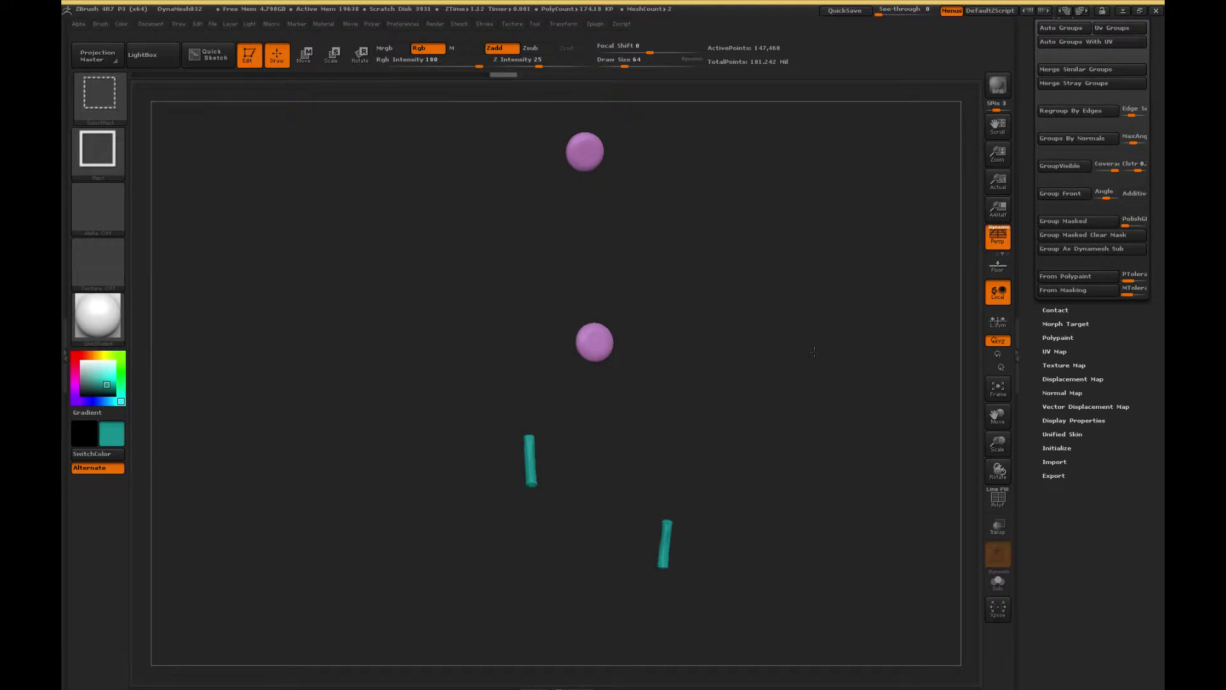
{"action": "left_click", "coordinate": [814, 352], "text": "ctrl+shift"}
{"action": "left_click_drag", "start_coordinate": [766, 332], "coordinate": [770, 278], "text": "alt"}
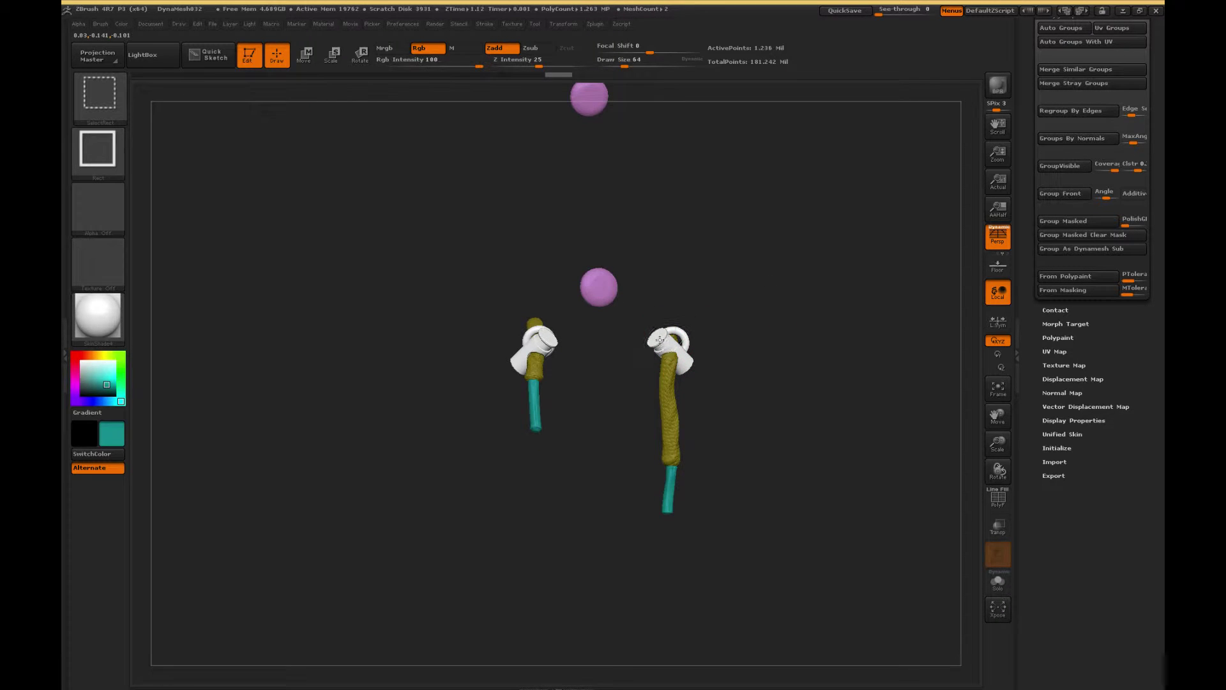
- Isolate the two white cord stoppers and fill them with the near-black grey sampled from the coloured stoppers
{"action": "left_click", "coordinate": [660, 337], "text": "ctrl+shift"}
{"action": "left_click", "coordinate": [661, 344], "text": "ctrl+shift"}
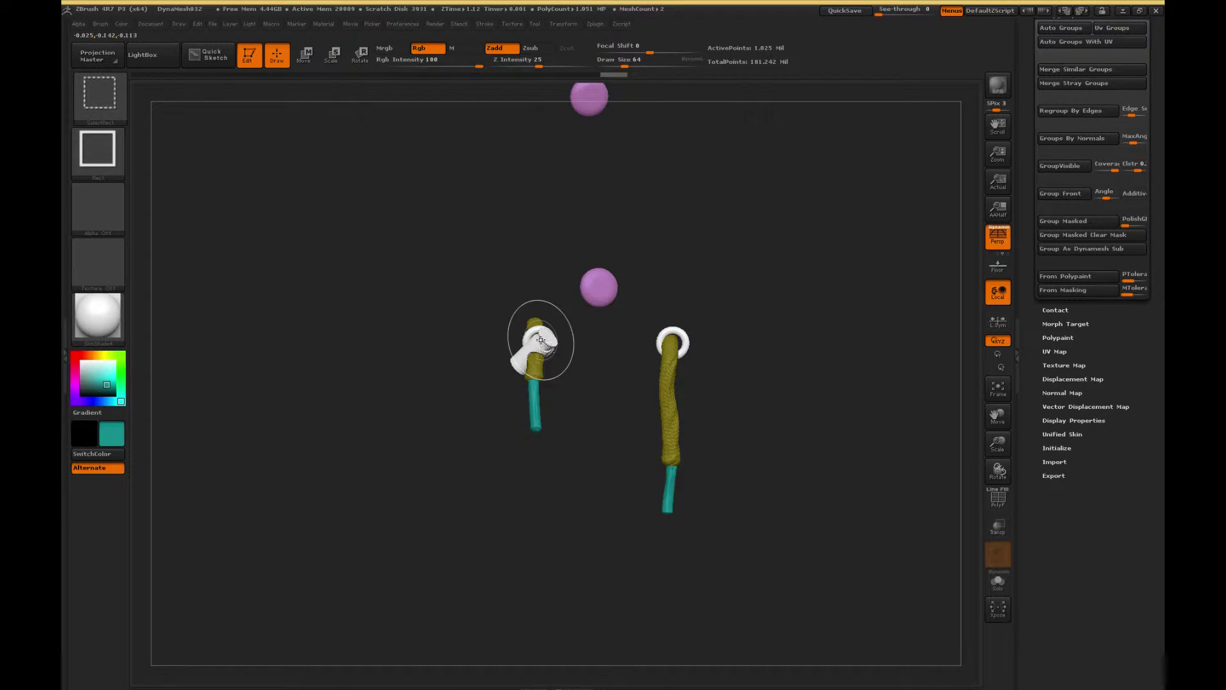
{"action": "left_click", "coordinate": [840, 413], "text": "ctrl+shift"}
{"action": "left_click_drag", "start_coordinate": [753, 166], "coordinate": [748, 552], "text": "alt"}
{"action": "left_click_drag", "start_coordinate": [750, 454], "coordinate": [770, 138], "text": "alt"}
{"action": "left_click", "coordinate": [124, 25]}
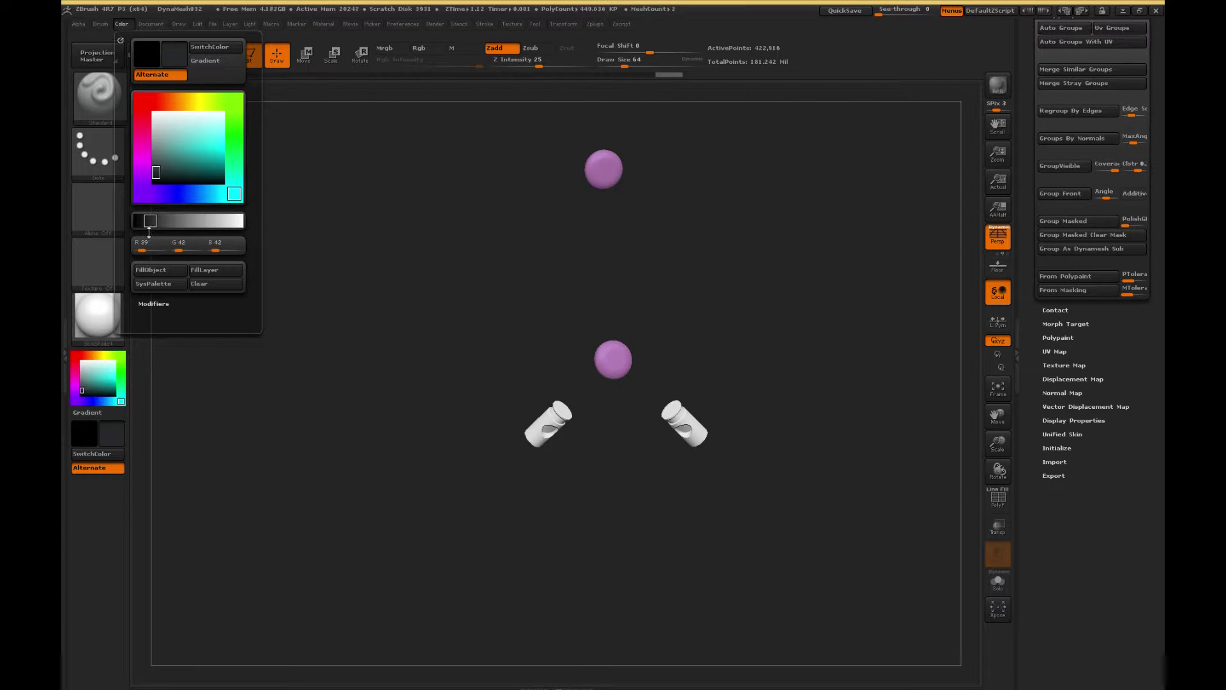
{"action": "left_click", "coordinate": [151, 269]}
- Reveal the whole subtool, isolate only its two white rings, and sample the pink of the neighbouring buttons
{"action": "left_click", "coordinate": [814, 337], "text": "ctrl+shift"}
{"action": "left_click_drag", "start_coordinate": [813, 338], "coordinate": [816, 279], "text": "alt"}
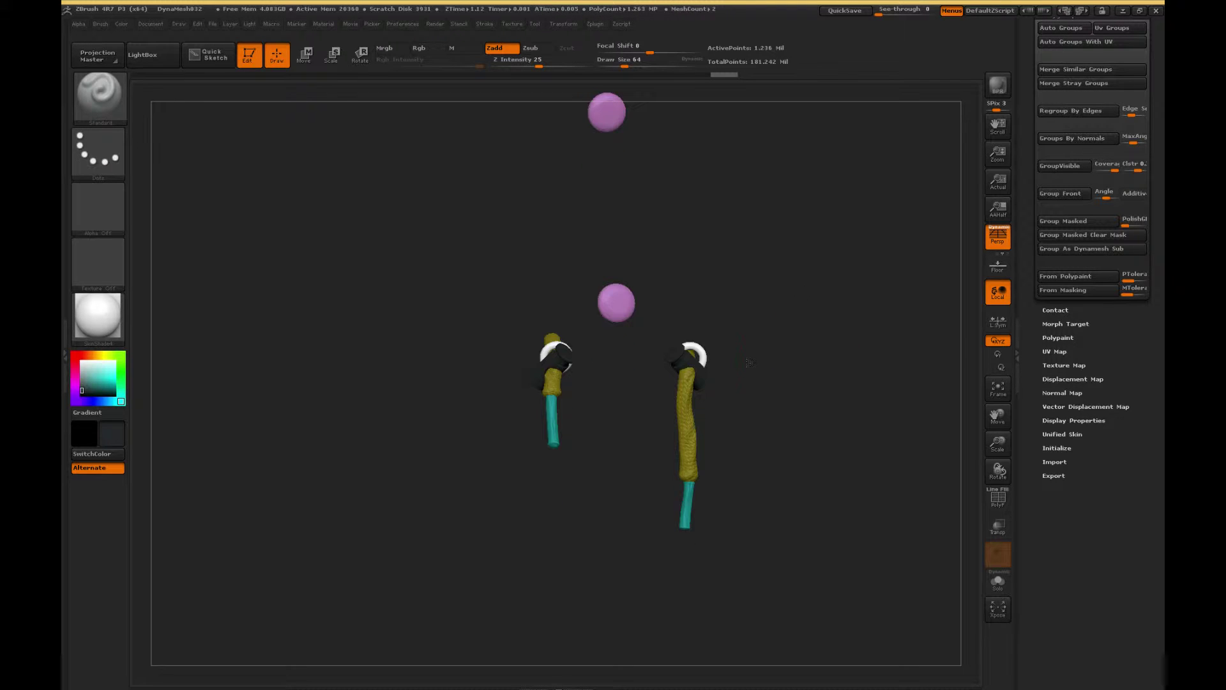
{"action": "left_click", "coordinate": [699, 346], "text": "ctrl+shift"}
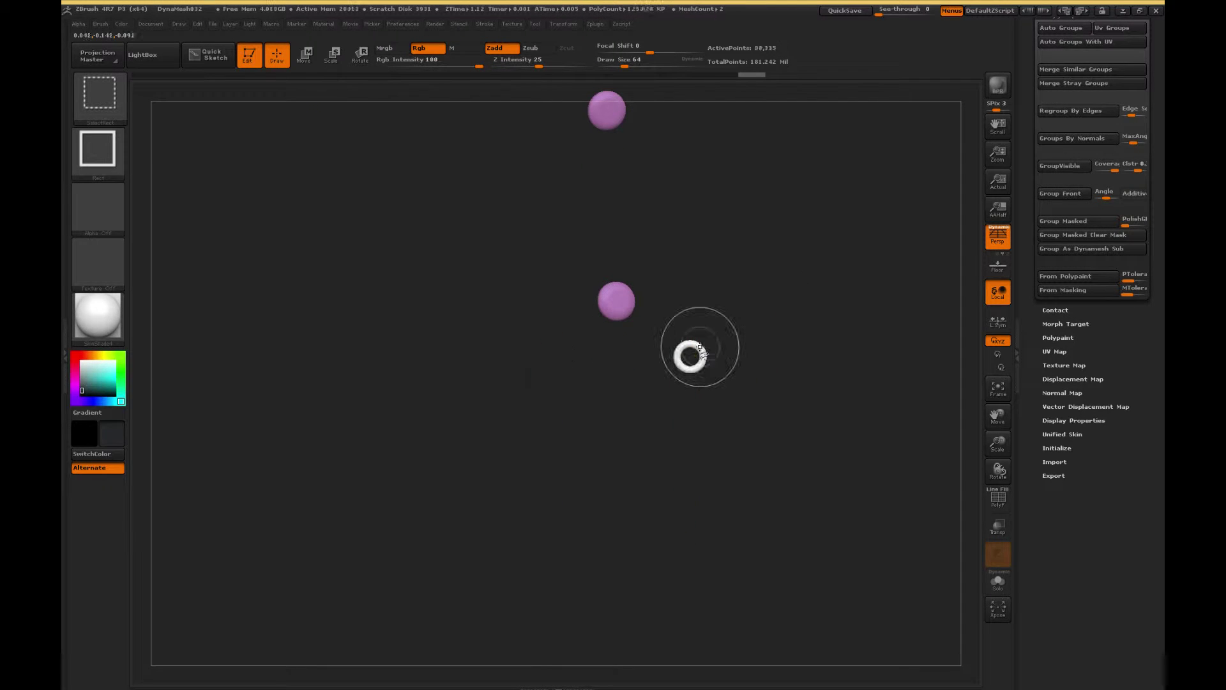
{"action": "left_click", "coordinate": [696, 350], "text": "ctrl+shift"}
{"action": "left_click", "coordinate": [551, 343], "text": "ctrl+shift"}
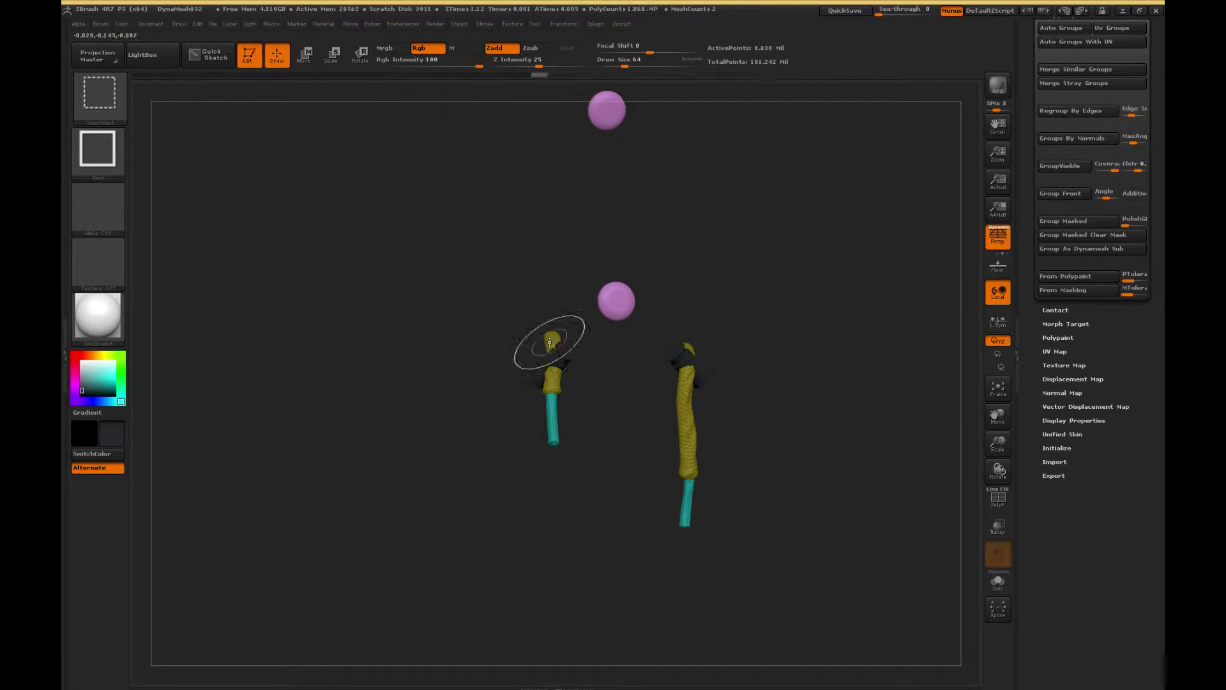
{"action": "key", "text": "c"}
{"action": "left_click_drag", "start_coordinate": [802, 325], "coordinate": [957, 468], "text": "ctrl+shift"}
- Fill the two isolated rings with the sampled pink and bring back the hidden parts
{"action": "left_click", "coordinate": [123, 28]}
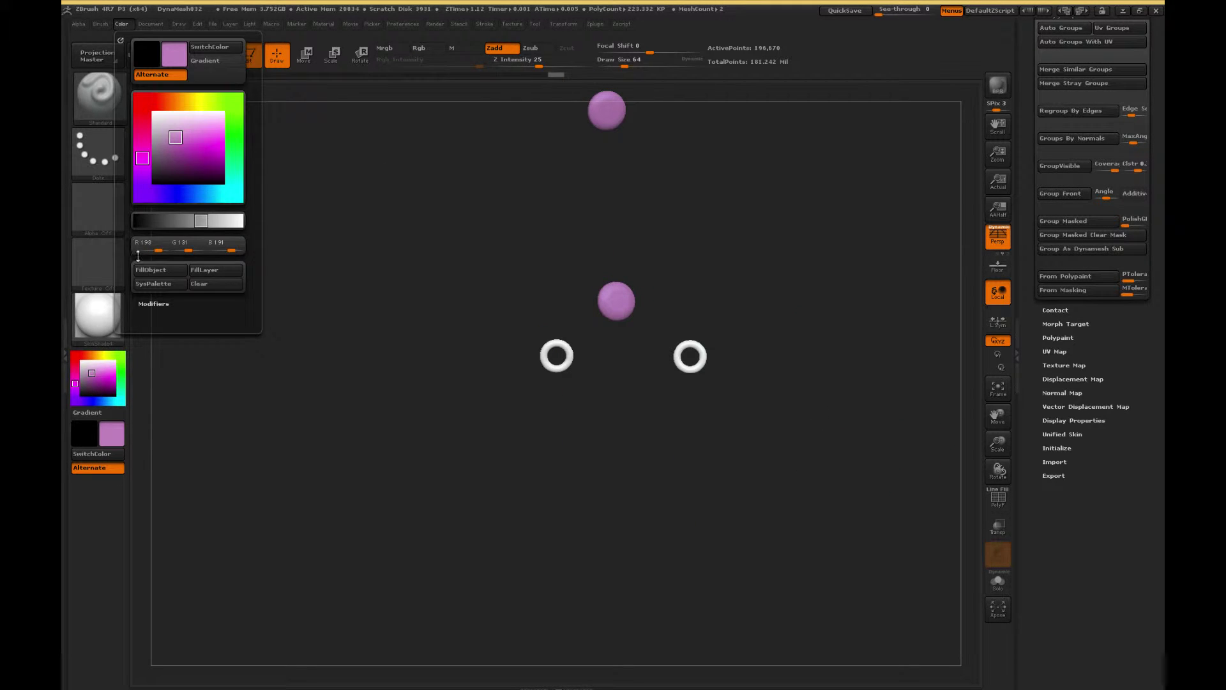
{"action": "left_click", "coordinate": [160, 264]}
{"action": "left_click", "coordinate": [892, 344], "text": "ctrl+shift"}
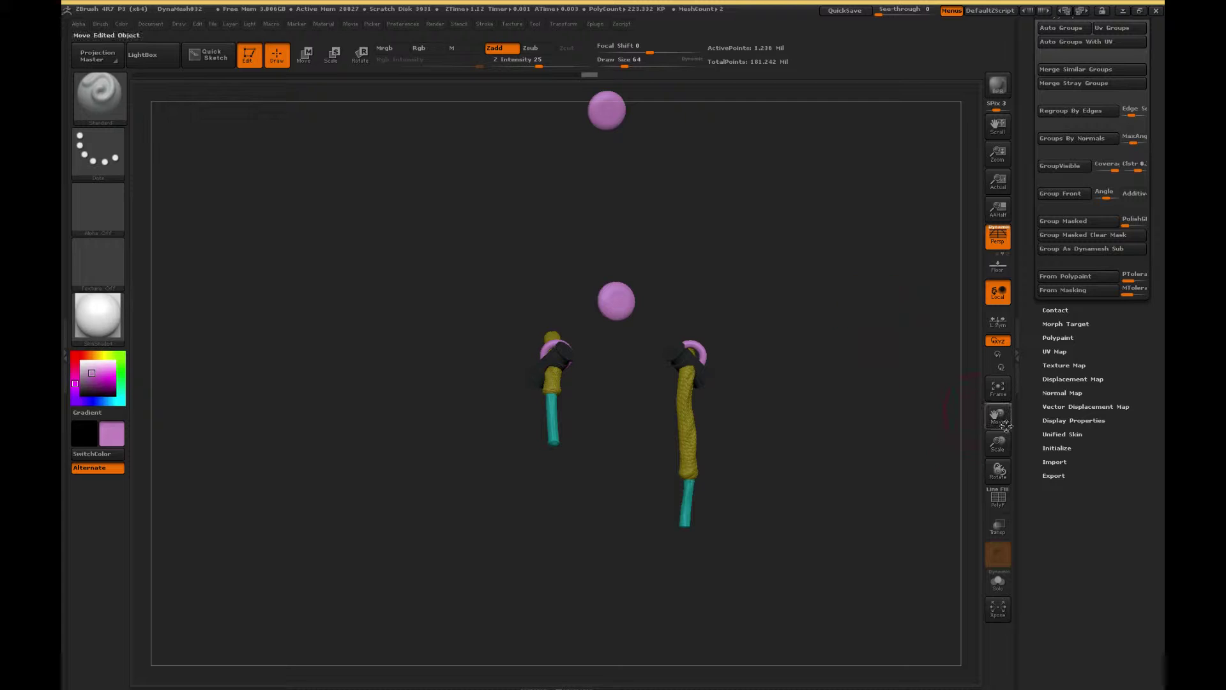
- Switch to the jacket_accessories subtool, with all pockets, placket and cuff tabs in view
{"action": "left_click_drag", "start_coordinate": [997, 442], "coordinate": [919, 297]}
{"action": "left_click_drag", "start_coordinate": [708, 133], "coordinate": [714, 375]}
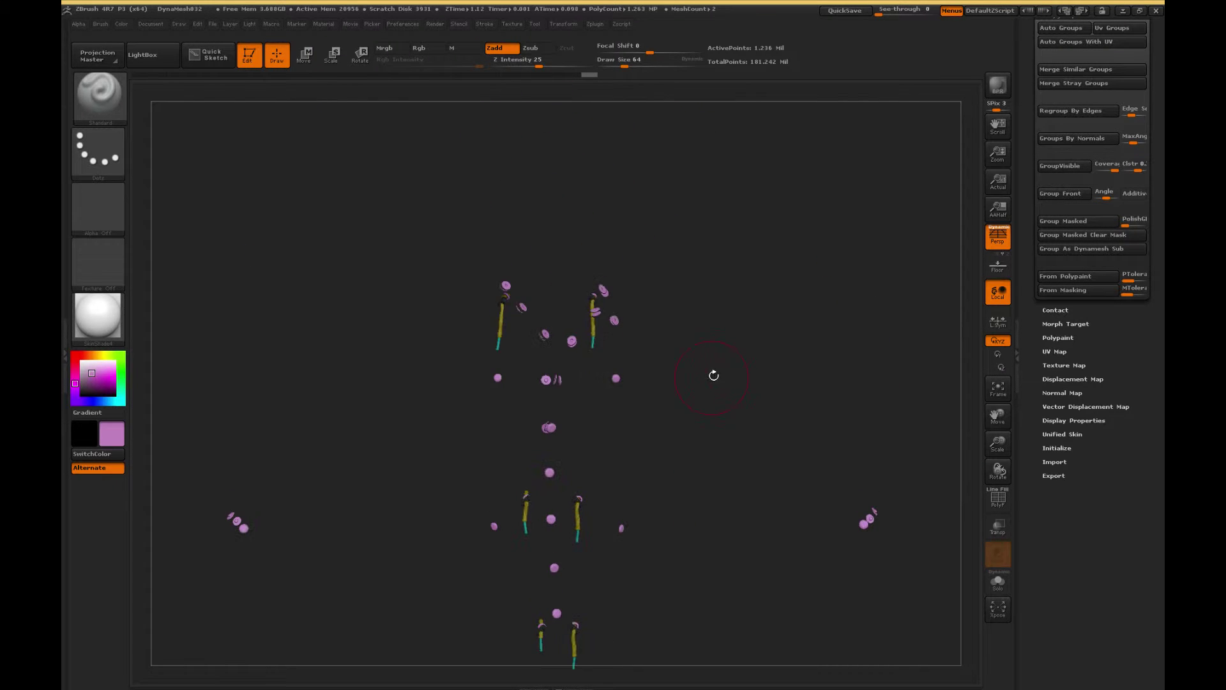
{"action": "scroll", "coordinate": [1033, 244], "scroll_direction": "up", "scroll_amount": 5}
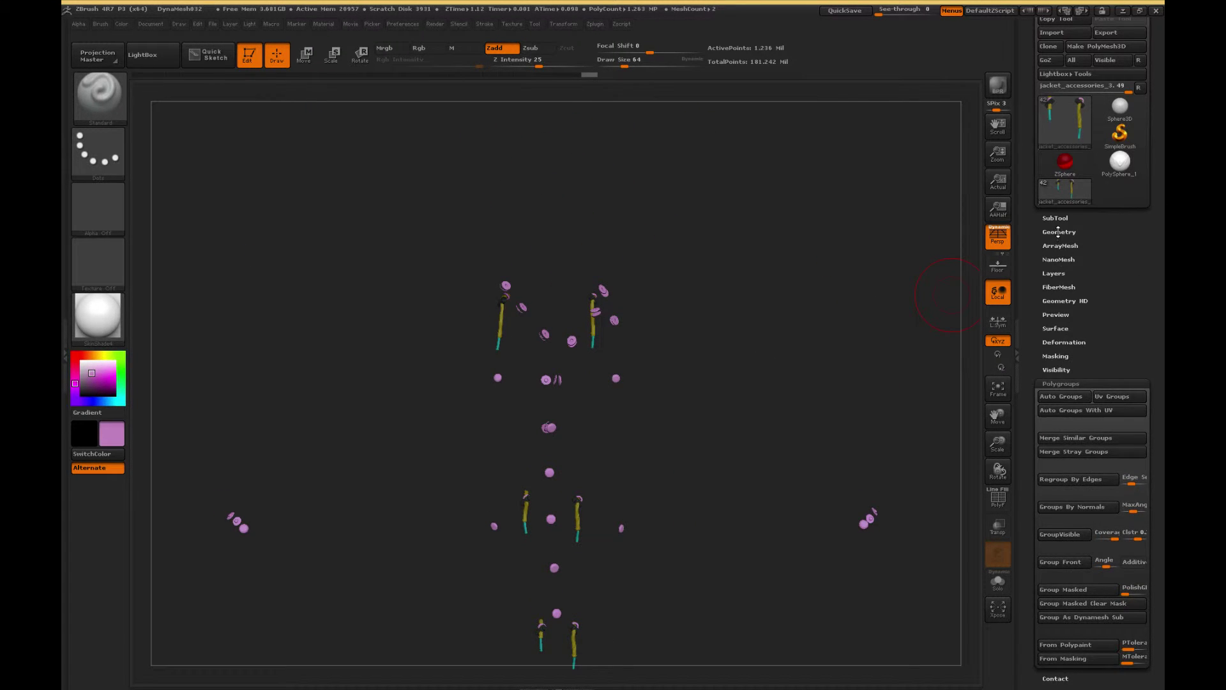
{"action": "left_click", "coordinate": [1056, 219]}
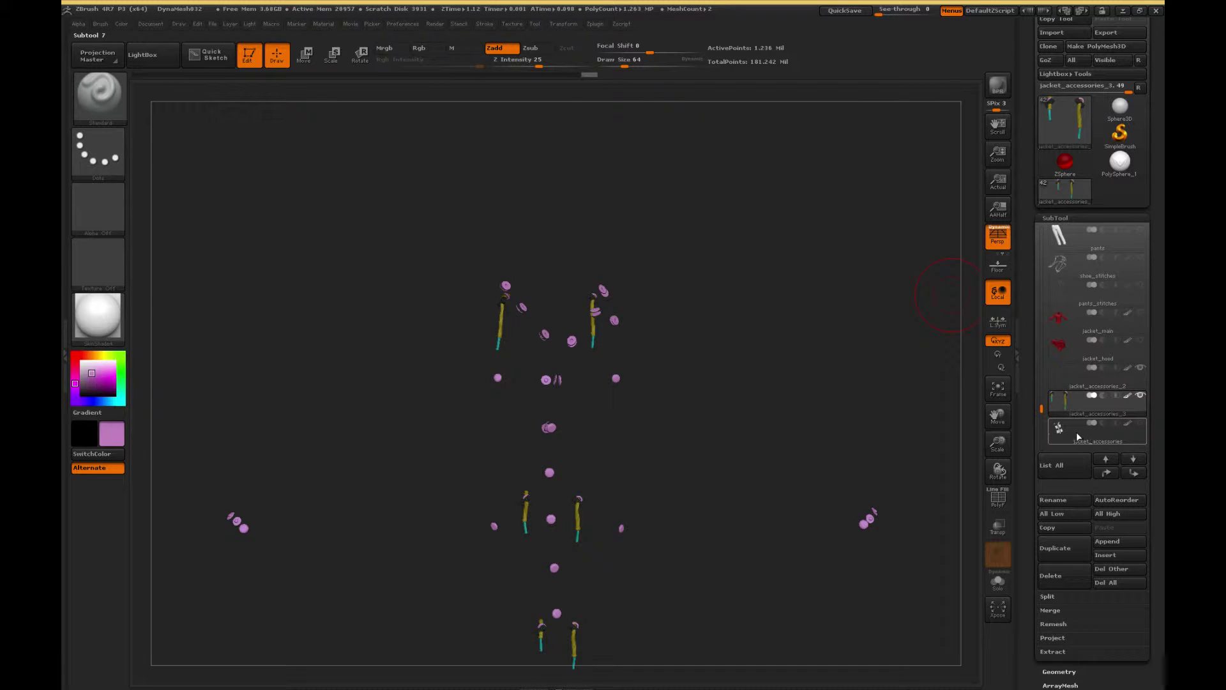
{"action": "left_click", "coordinate": [1077, 437]}
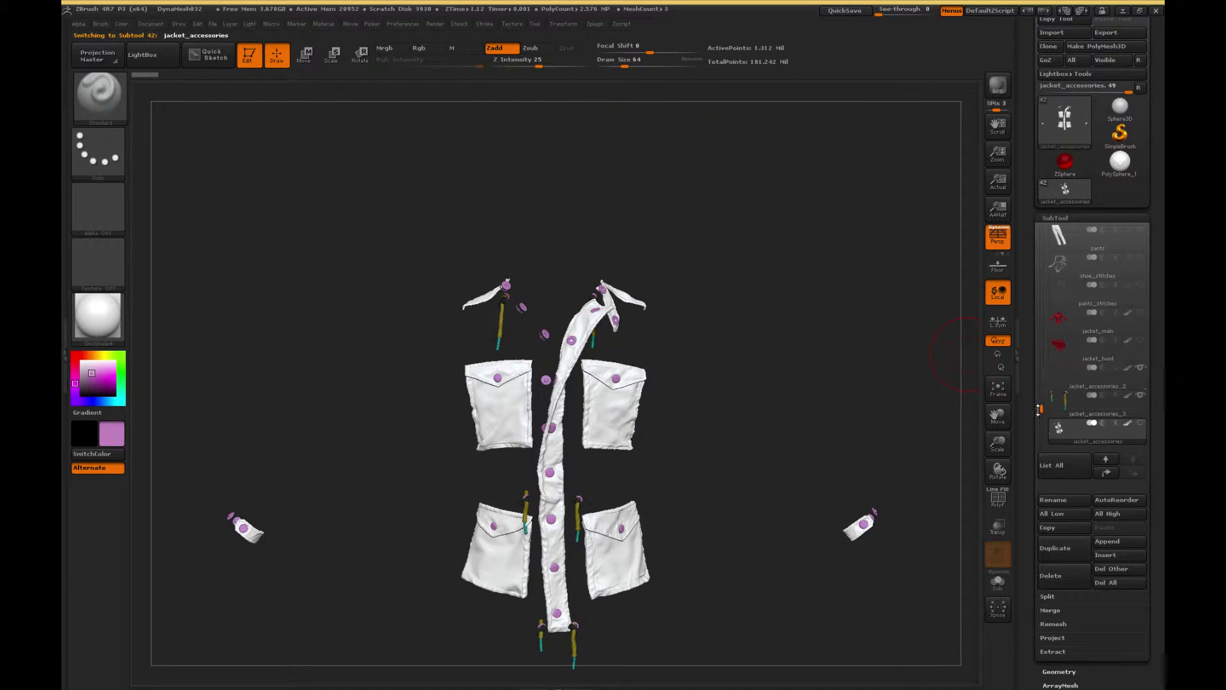
{"action": "left_click_drag", "start_coordinate": [740, 363], "coordinate": [754, 263], "text": "alt"}
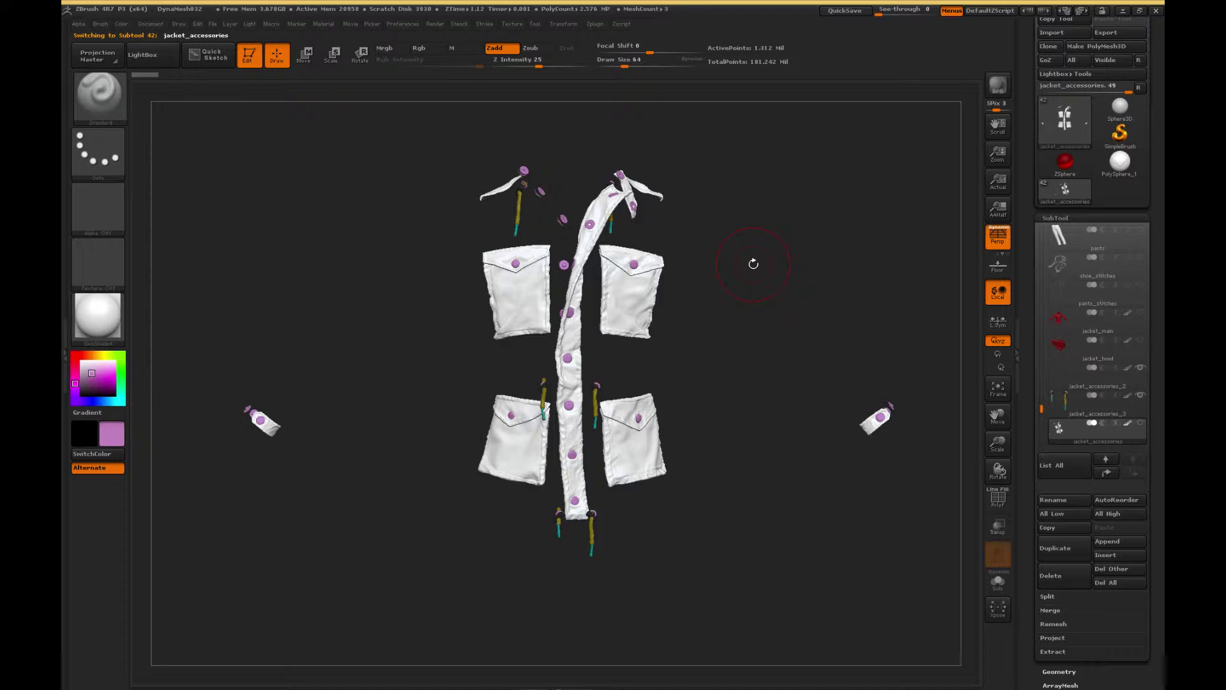
- Sample the dark red of the jacket_main subtool and make jacket_accessories active again
{"action": "left_click", "coordinate": [1070, 326]}
{"action": "key", "text": "c"}
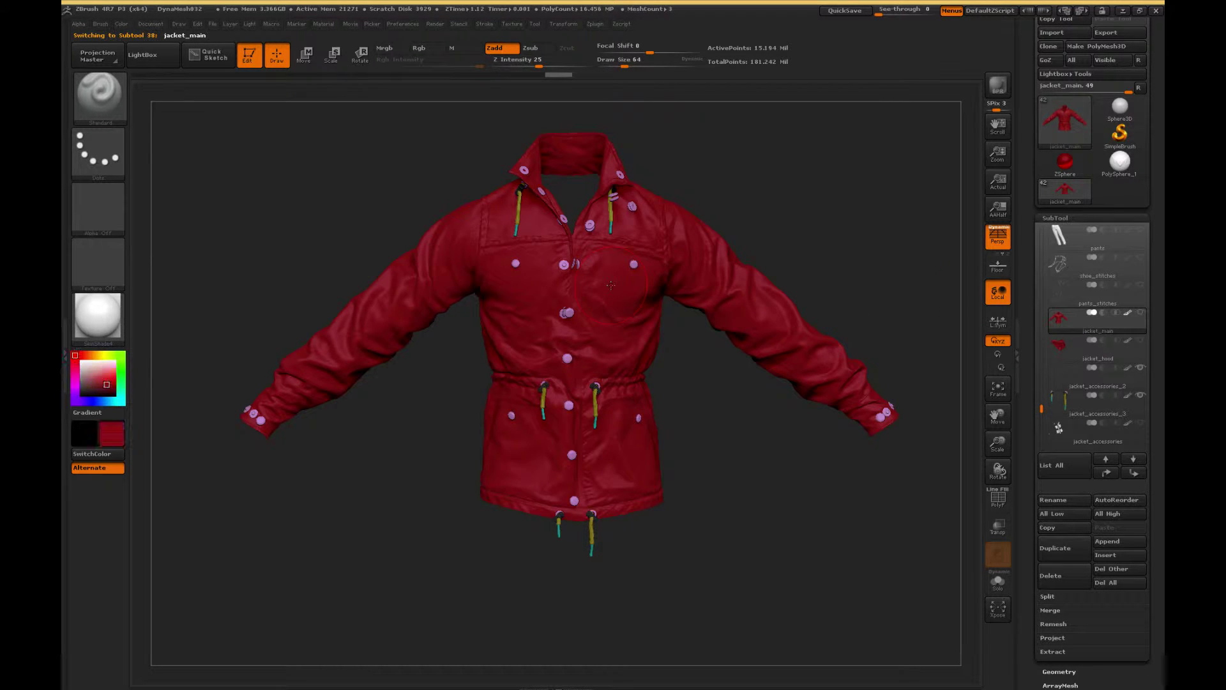
{"action": "left_click", "coordinate": [1052, 444]}
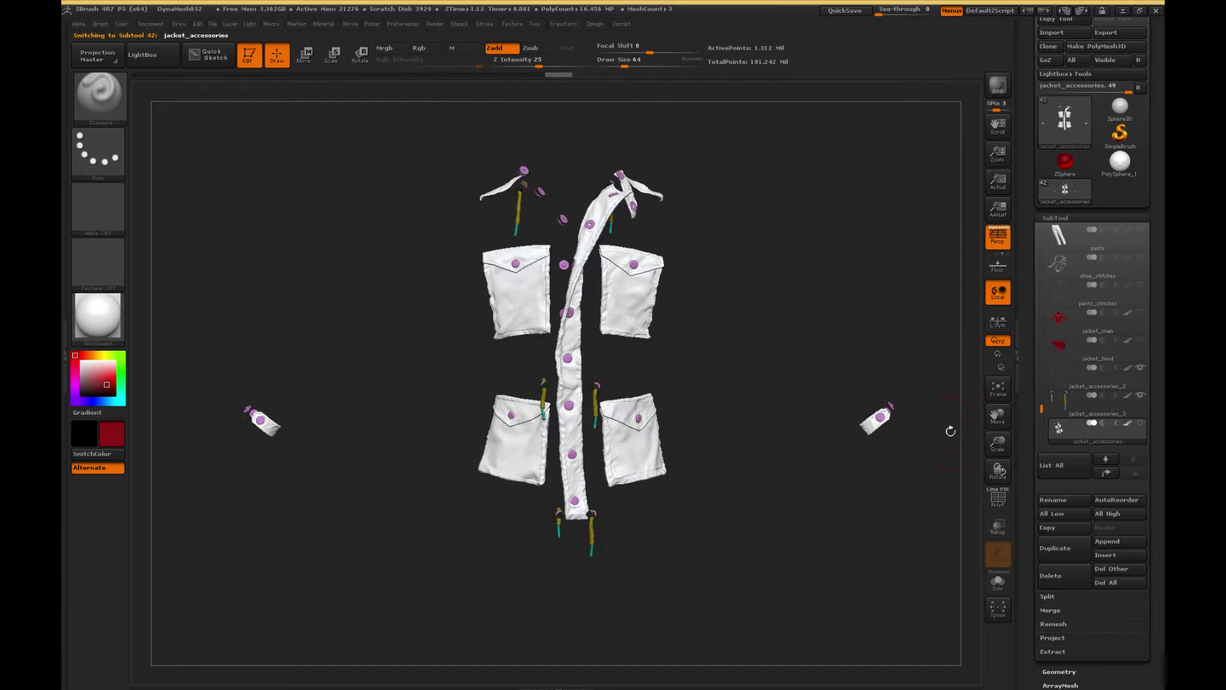
- Edit the surface noise of jacket_accessories, enter a new Strength value, and accept it
{"action": "scroll", "coordinate": [1060, 426], "scroll_direction": "down", "scroll_amount": 5}
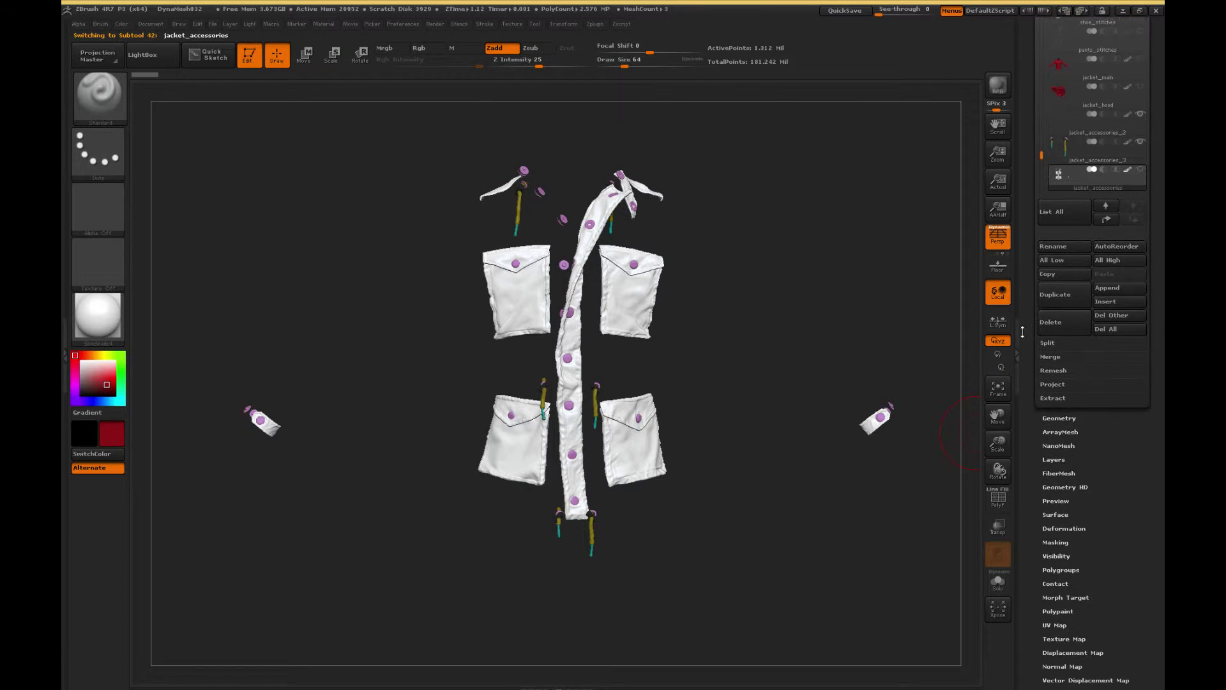
{"action": "left_click_drag", "start_coordinate": [1038, 422], "coordinate": [1033, 364]}
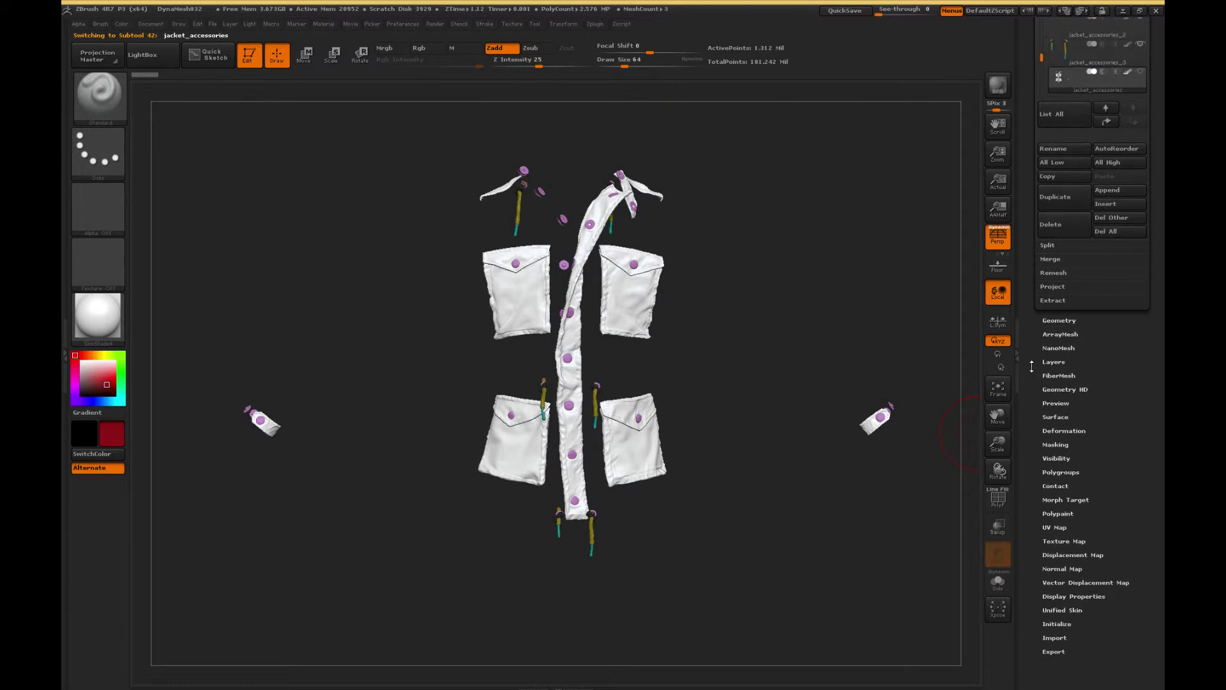
{"action": "left_click", "coordinate": [1056, 415]}
{"action": "left_click", "coordinate": [1093, 57]}
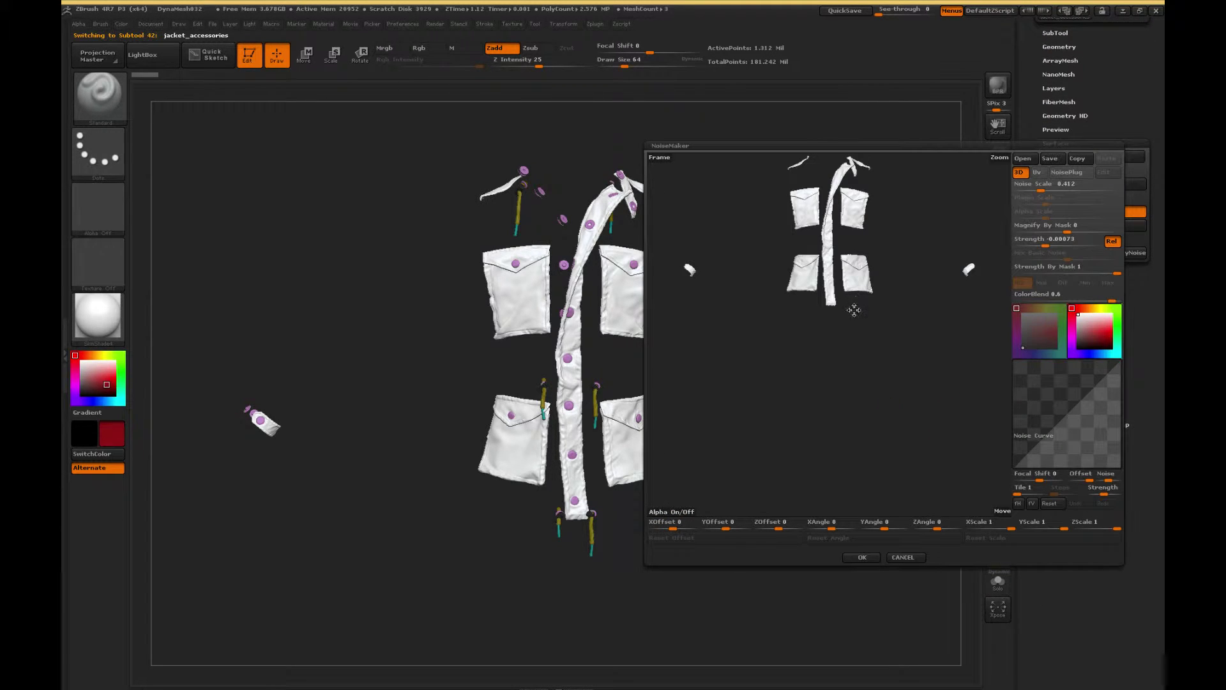
{"action": "left_click", "coordinate": [1071, 240]}
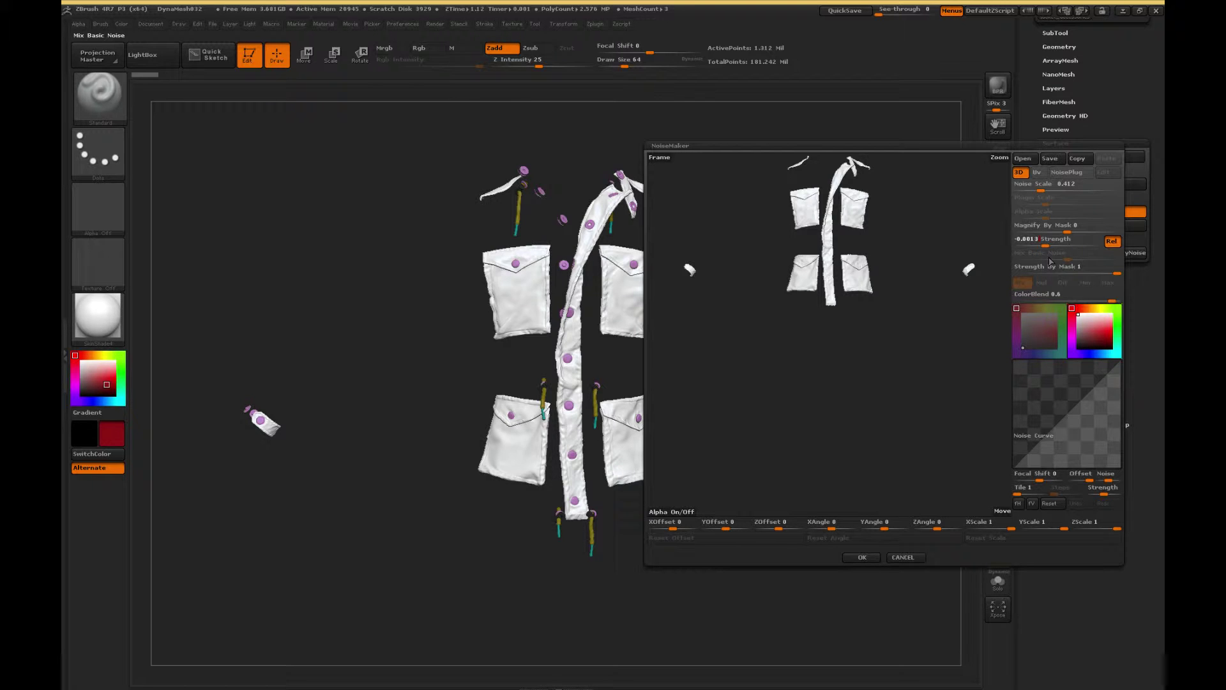
{"action": "key", "text": "BackSpace"}
{"action": "key", "text": "BackSpace"}
{"action": "type", "text": "3"}
{"action": "left_click", "coordinate": [862, 557]}
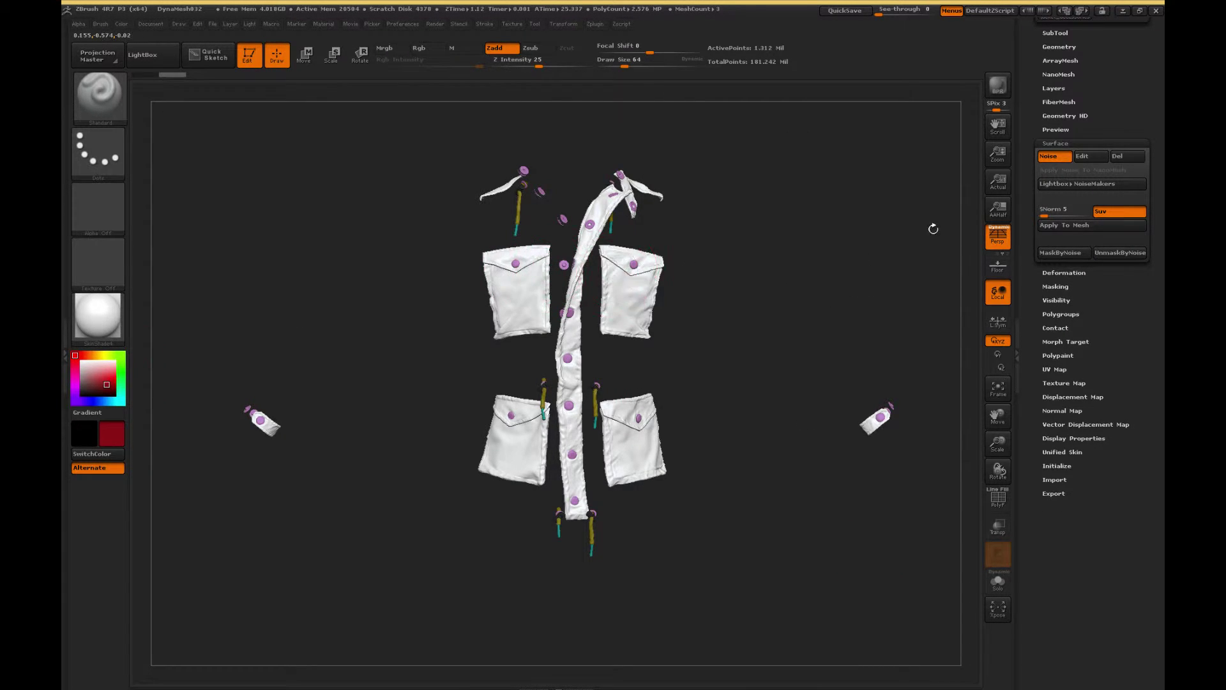
- Raise jacket_accessories to its highest subdivision level
{"action": "left_click_drag", "start_coordinate": [1024, 103], "coordinate": [1021, 154]}
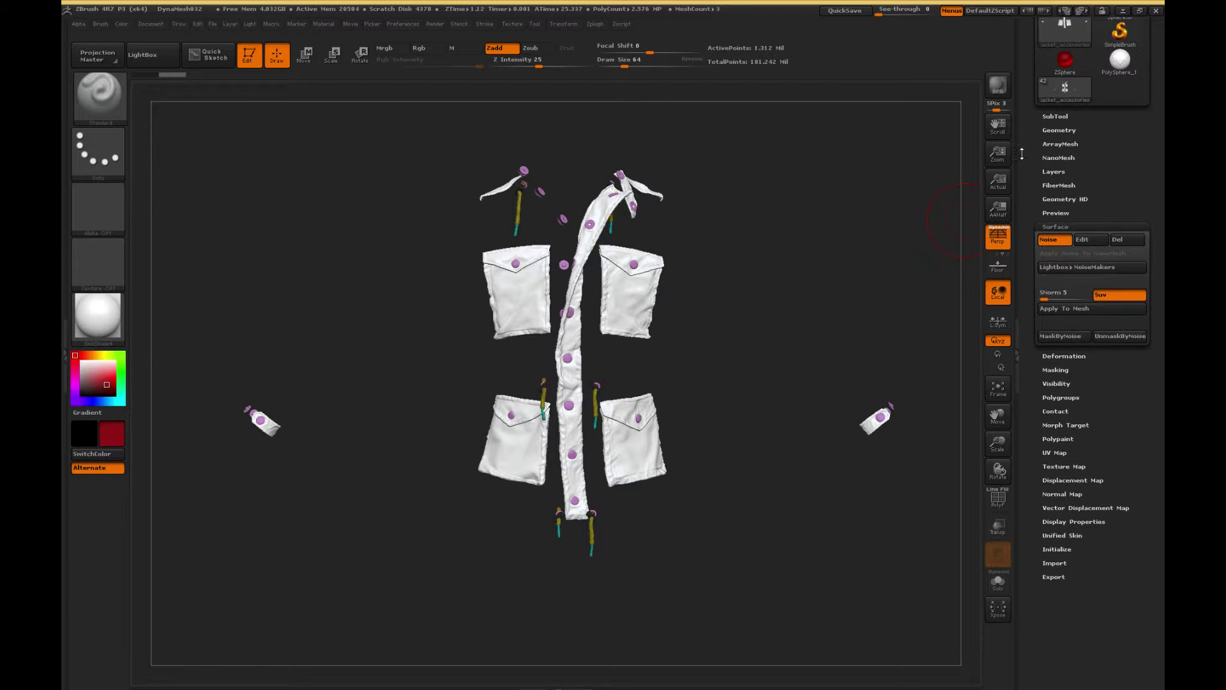
{"action": "left_click", "coordinate": [1055, 116]}
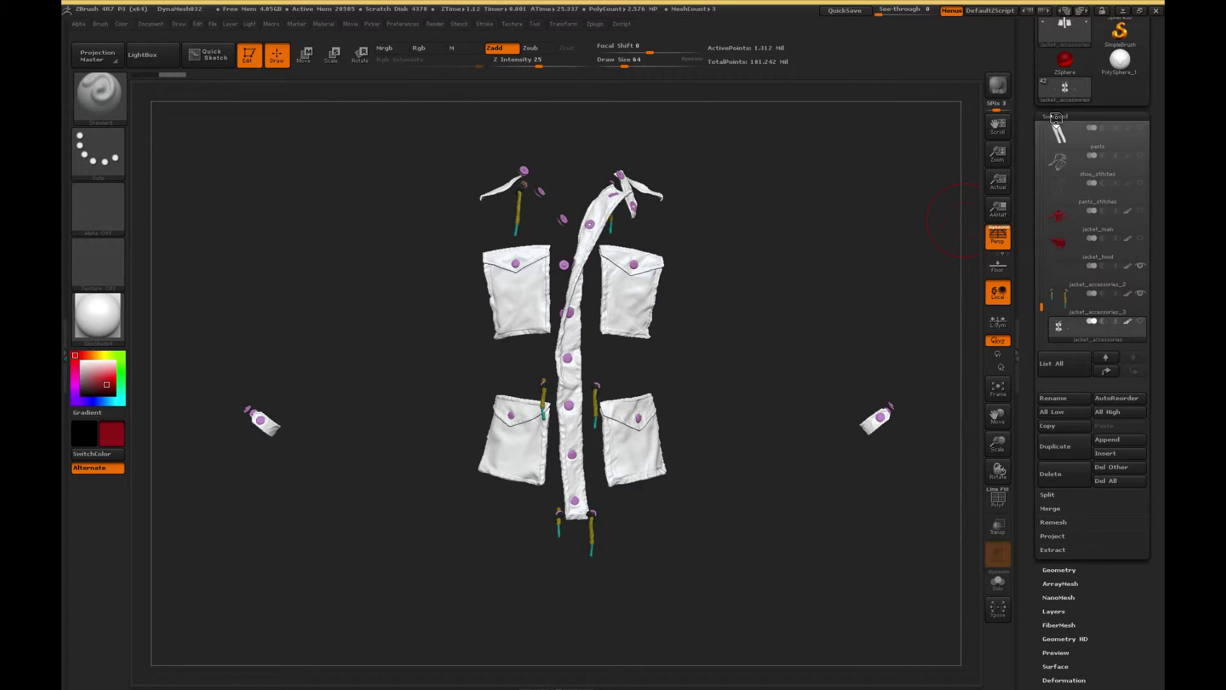
{"action": "left_click", "coordinate": [1056, 117]}
{"action": "left_click", "coordinate": [1055, 116]}
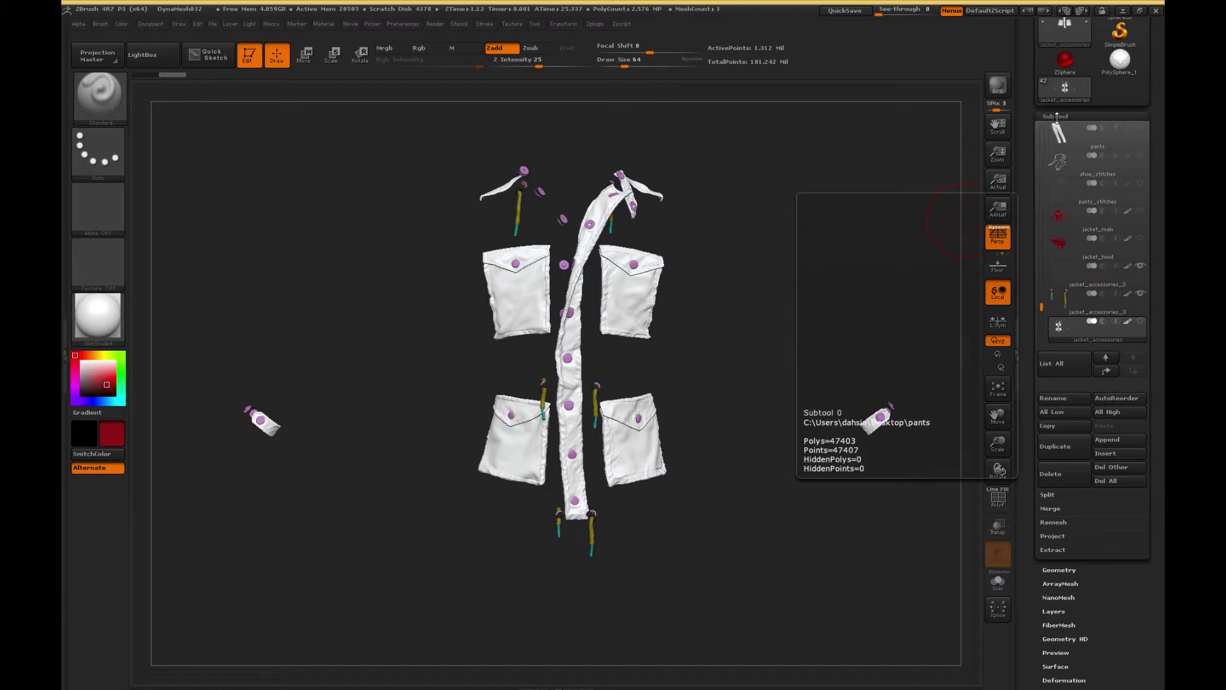
{"action": "left_click", "coordinate": [1056, 116]}
{"action": "left_click", "coordinate": [1058, 130]}
{"action": "left_click", "coordinate": [1085, 156]}
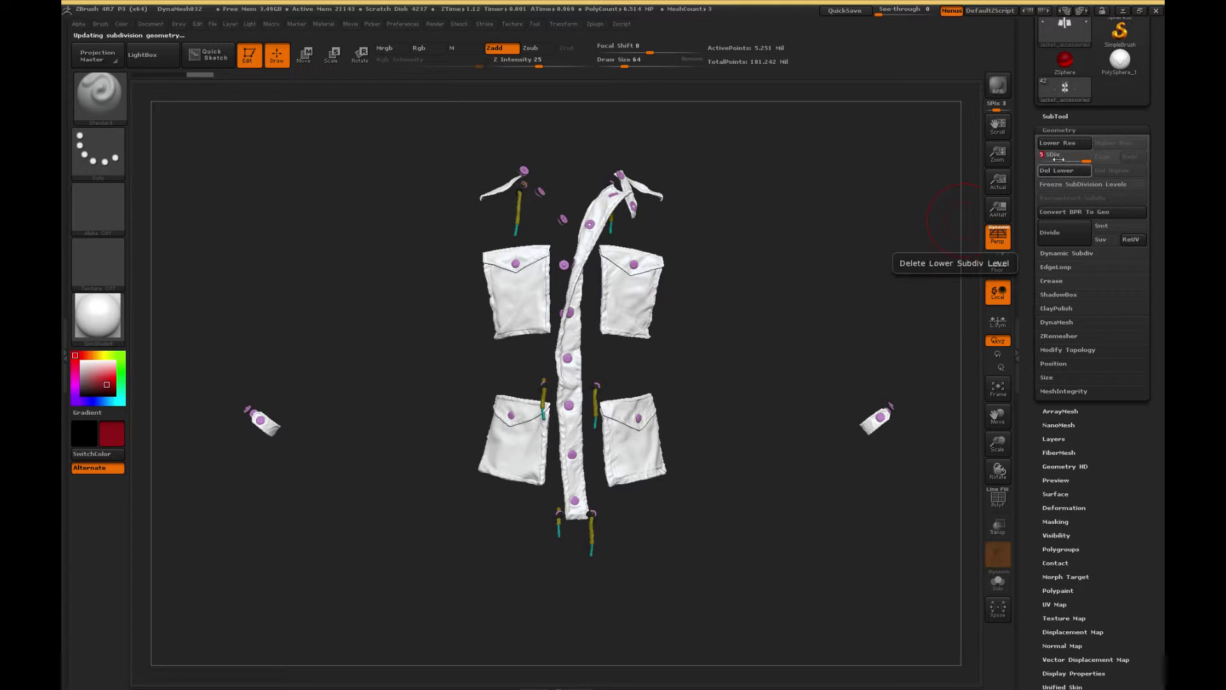
- Apply the surface noise to the jacket_accessories mesh
{"action": "left_click", "coordinate": [1056, 129]}
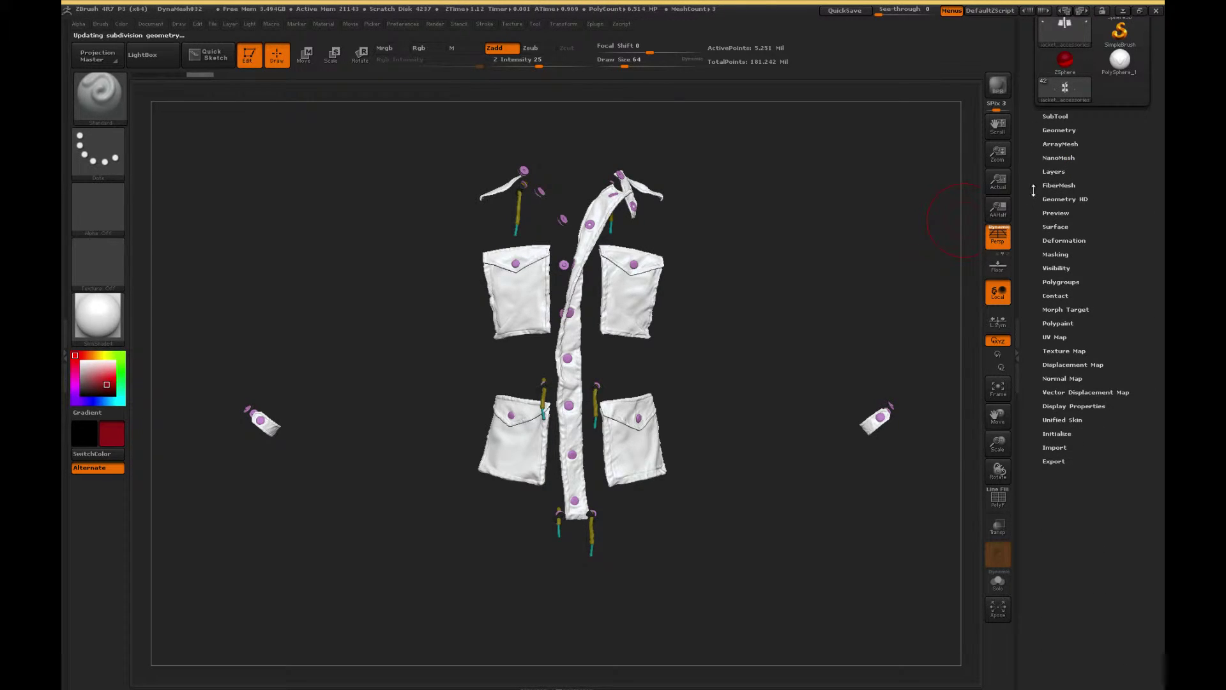
{"action": "left_click", "coordinate": [1055, 227]}
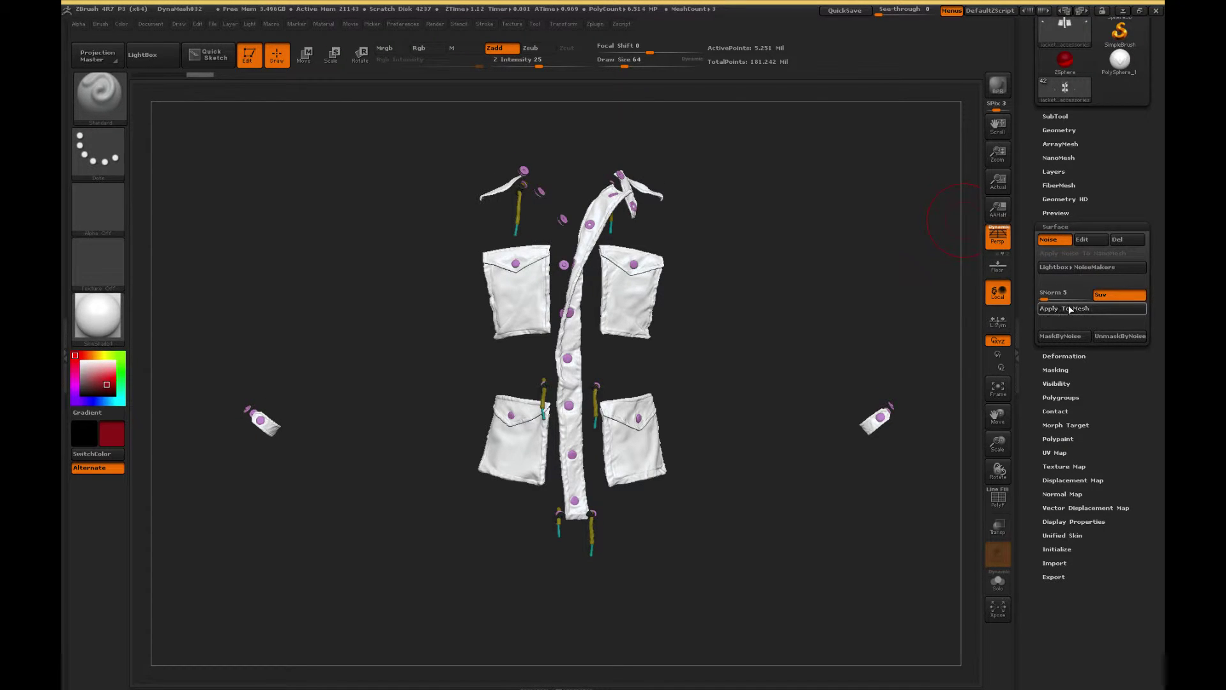
{"action": "left_click", "coordinate": [1069, 309]}
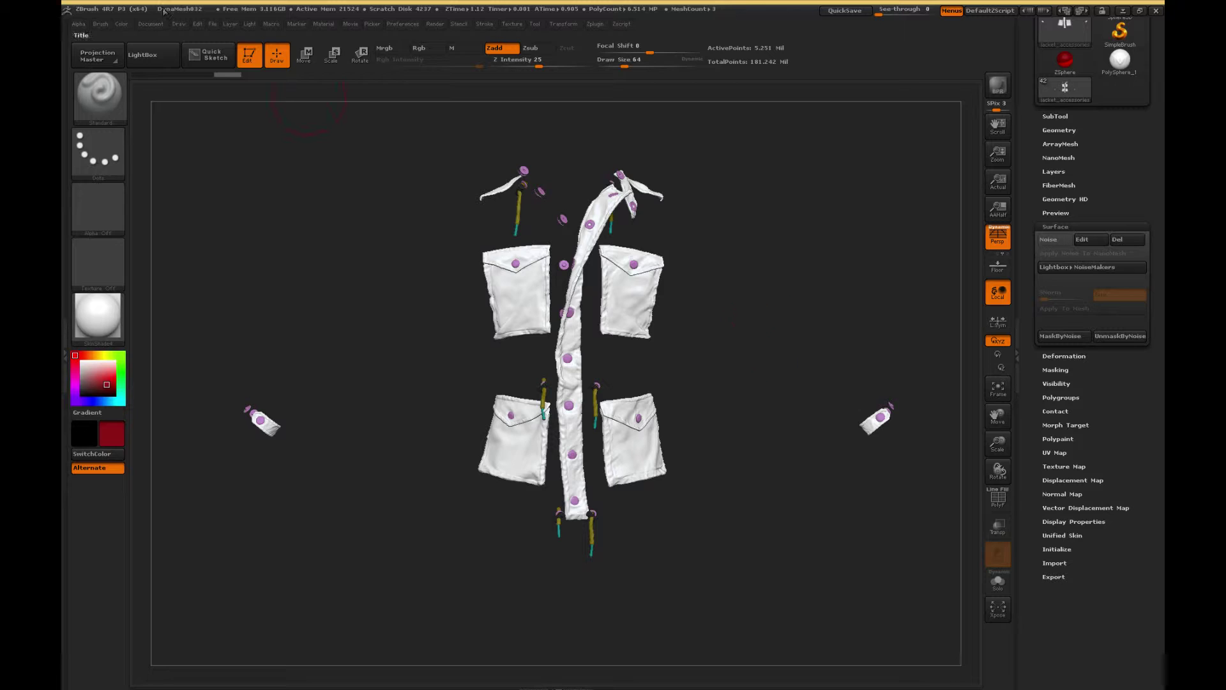
- Fill the pockets, placket and cuff tabs of jacket_accessories with the sampled dark red
{"action": "left_click", "coordinate": [100, 24]}
{"action": "mouse_move", "coordinate": [122, 23]}
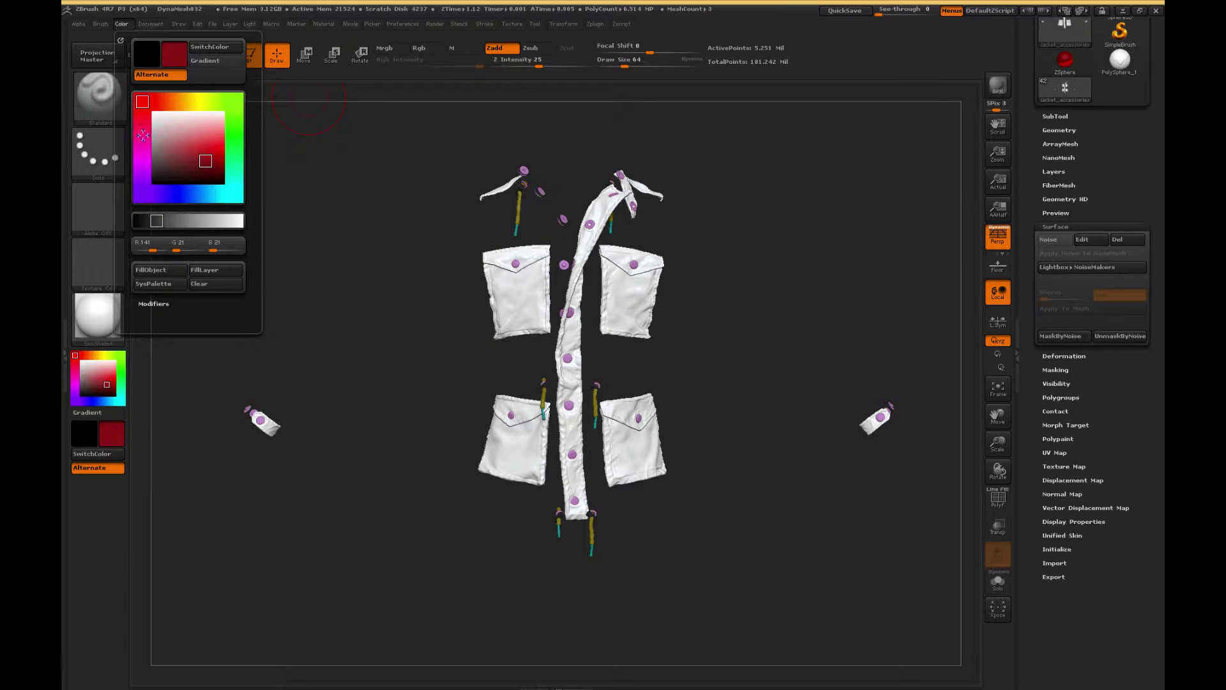
{"action": "left_click", "coordinate": [164, 270]}
- Examine the red pockets, placket and tabs with their buttons and cords from several angles and distances
{"action": "left_click_drag", "start_coordinate": [877, 318], "coordinate": [829, 317], "text": "alt"}
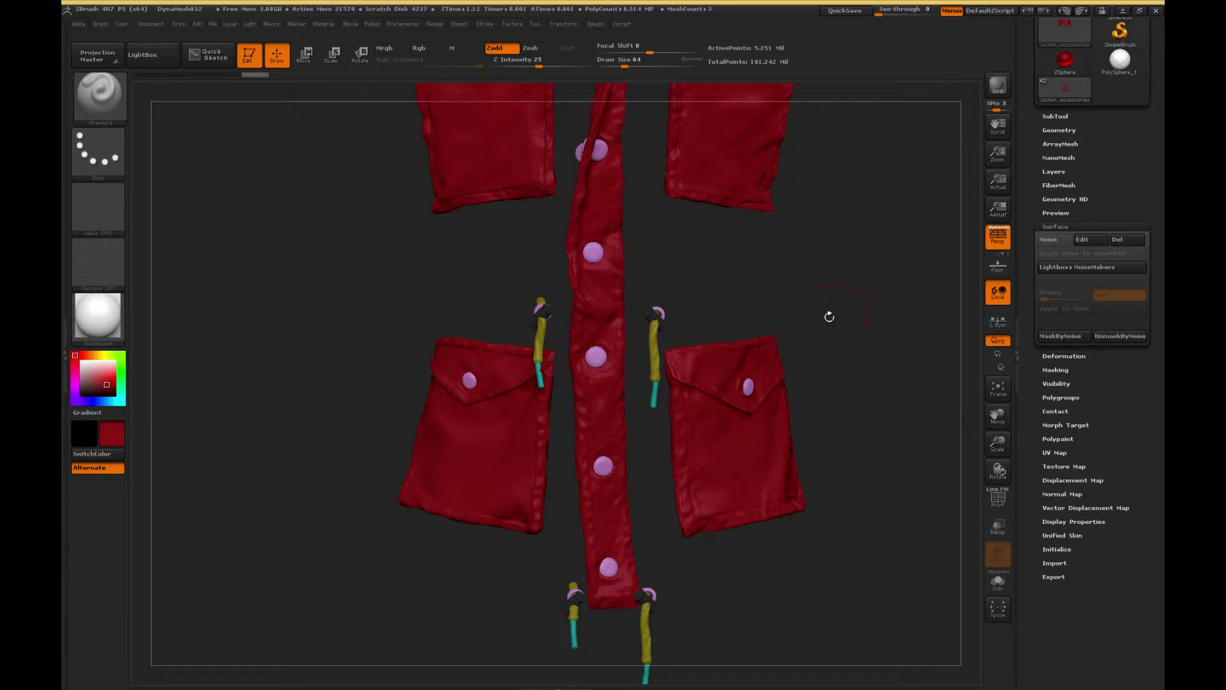
{"action": "left_click_drag", "start_coordinate": [820, 243], "coordinate": [791, 423]}
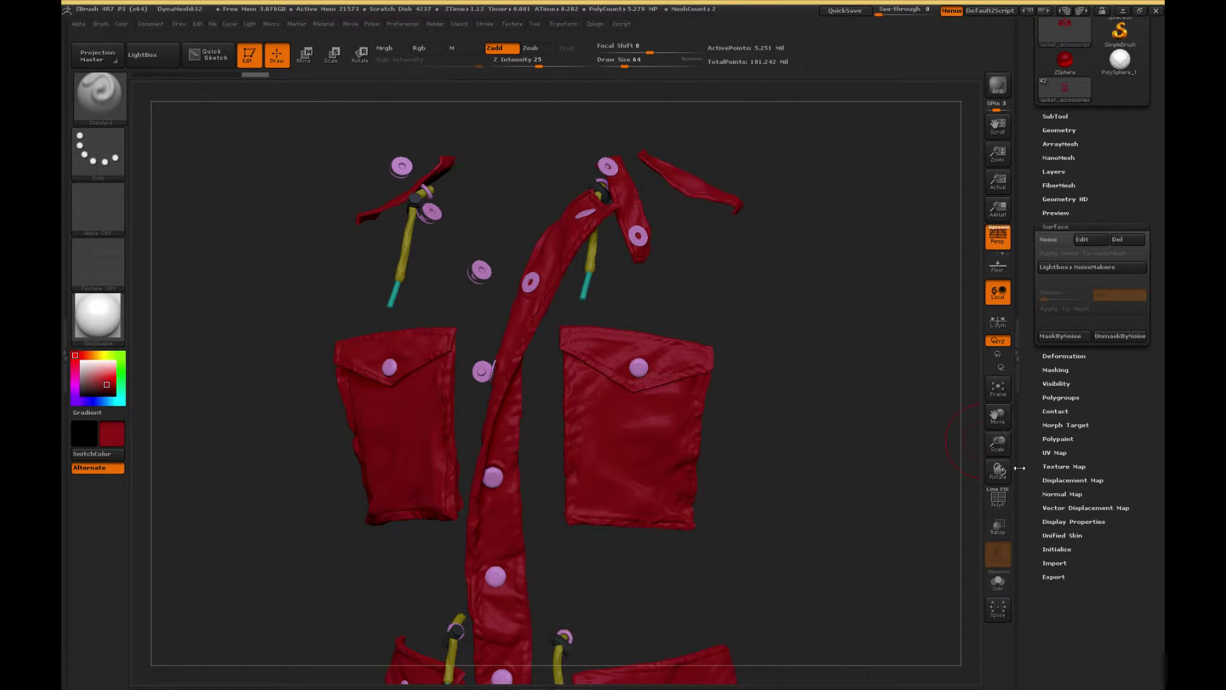
{"action": "left_click_drag", "start_coordinate": [997, 441], "coordinate": [996, 415]}
{"action": "left_click_drag", "start_coordinate": [619, 481], "coordinate": [665, 273], "text": "alt"}
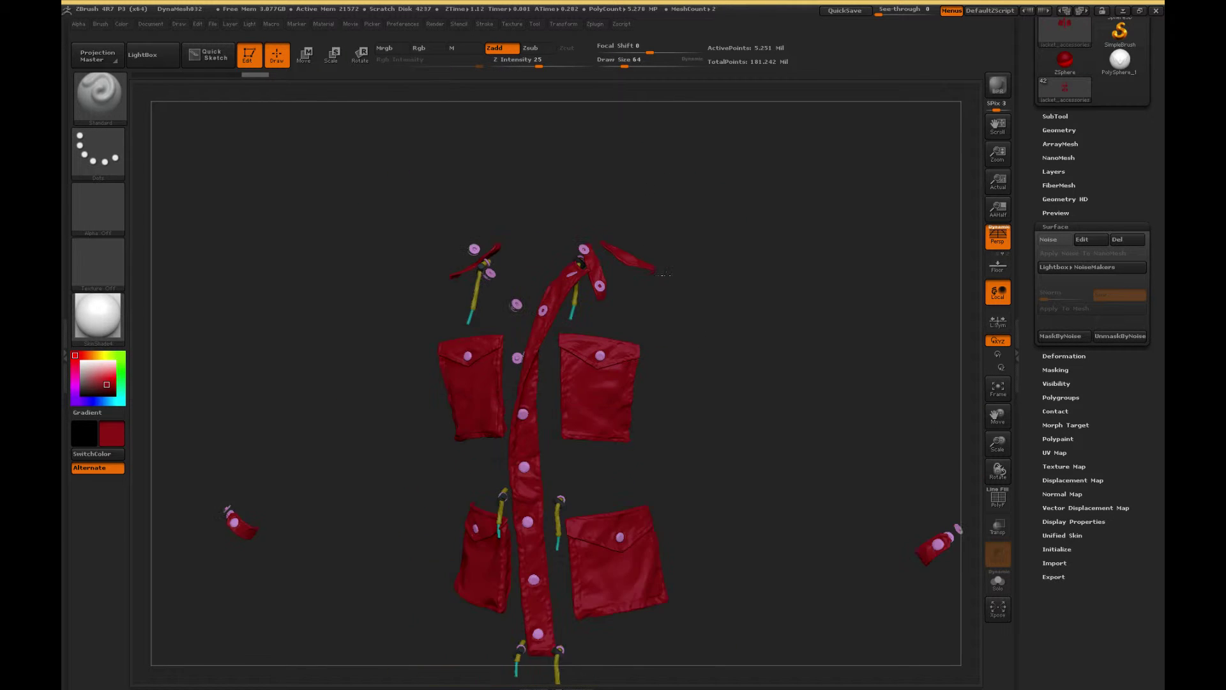
{"action": "left_click_drag", "start_coordinate": [709, 338], "coordinate": [740, 299]}
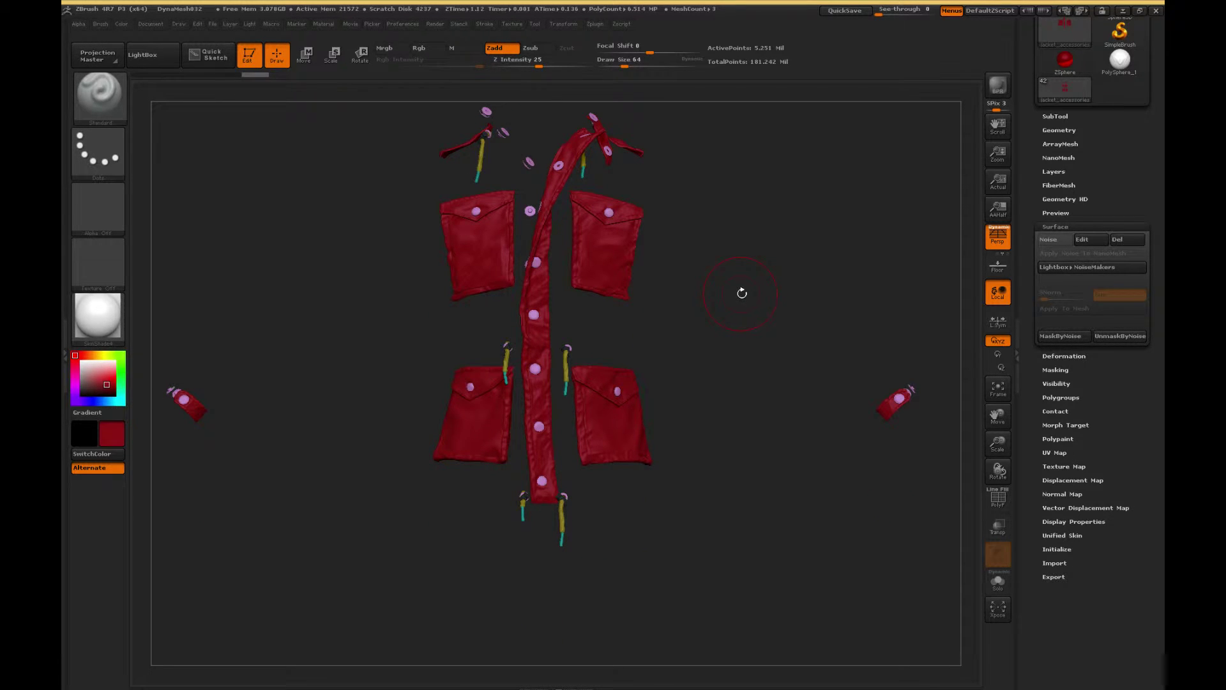
- Sample the purple of the jacket buttons as the active colour
{"action": "left_click", "coordinate": [1070, 129]}
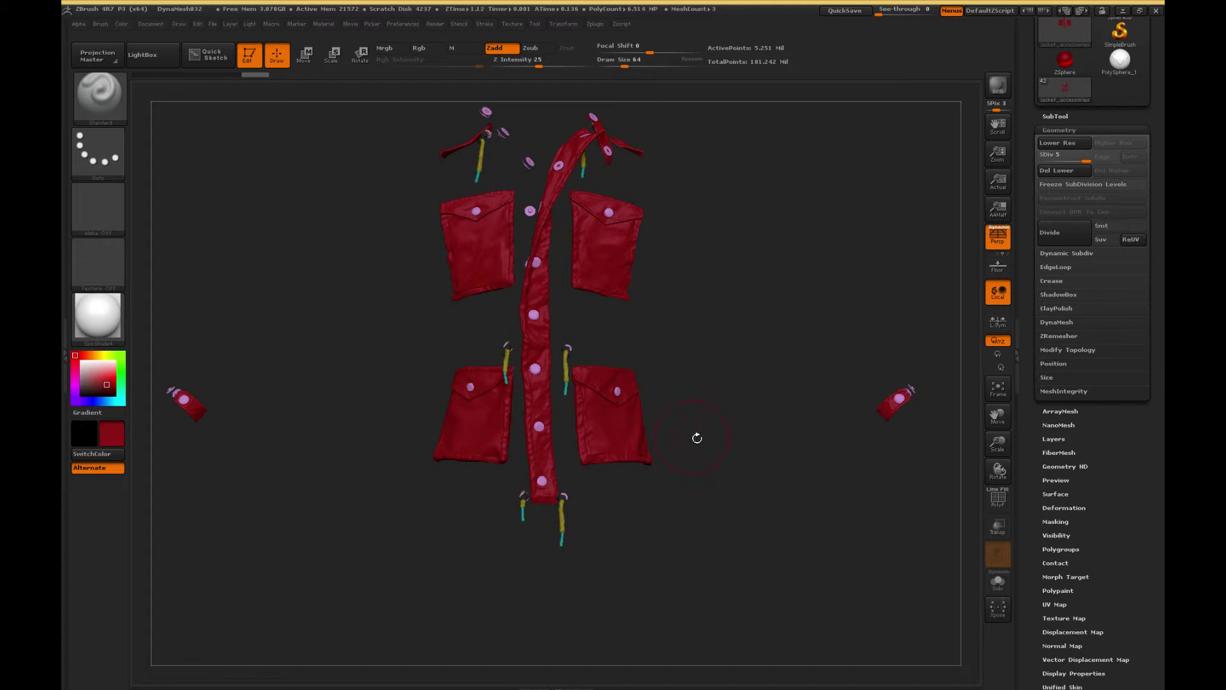
{"action": "left_click_drag", "start_coordinate": [769, 327], "coordinate": [772, 321], "text": "alt"}
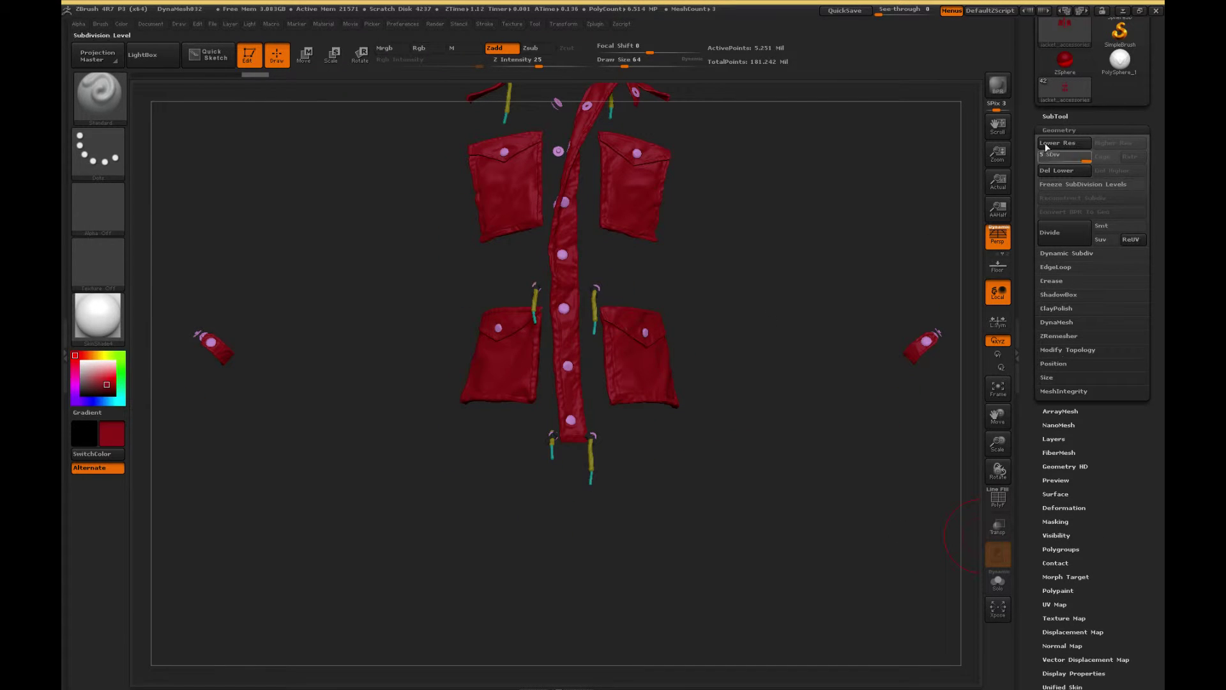
{"action": "left_click", "coordinate": [1054, 116]}
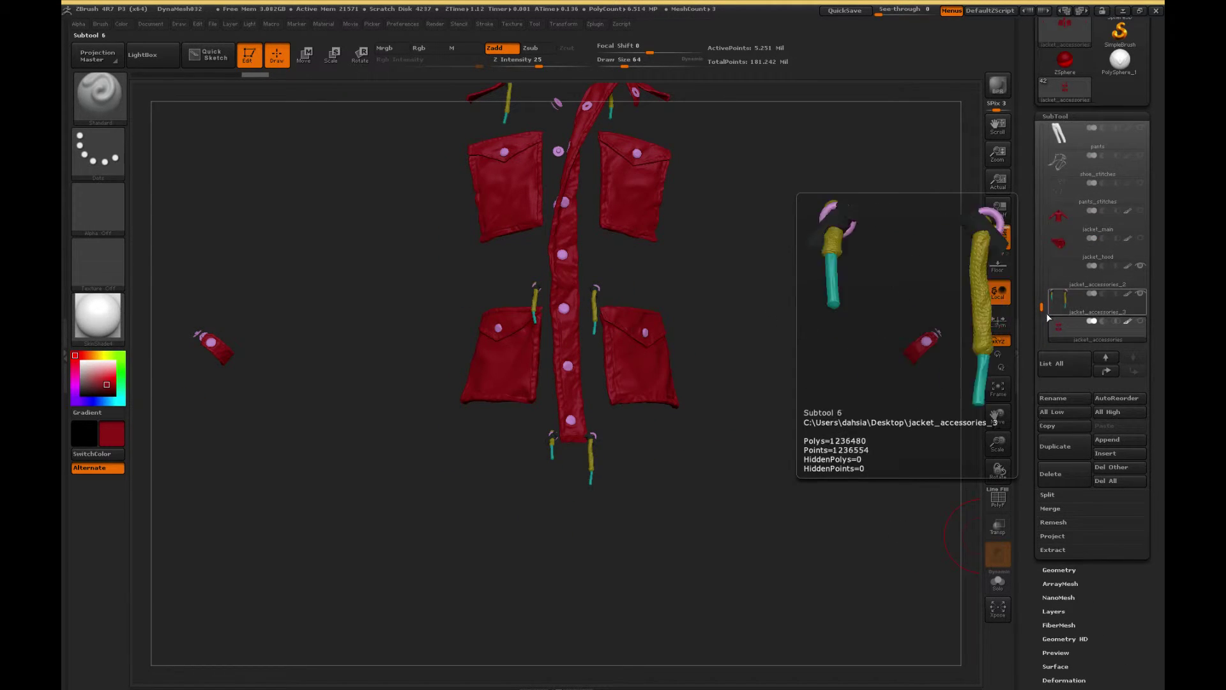
{"action": "left_click_drag", "start_coordinate": [707, 228], "coordinate": [705, 277], "text": "alt"}
{"action": "left_click_drag", "start_coordinate": [810, 279], "coordinate": [696, 333], "text": "alt"}
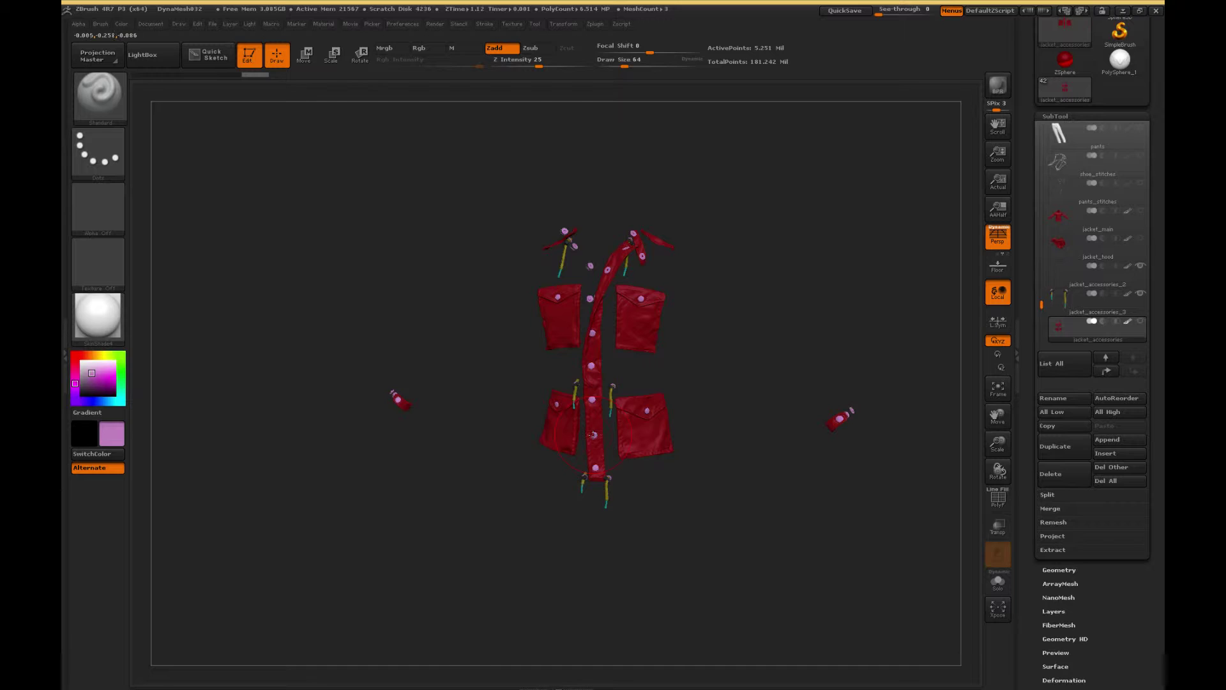
- Look through the subtool list for the jacket's zipper and check the Zipper subtool by toggling its visibility
{"action": "left_click_drag", "start_coordinate": [1039, 305], "coordinate": [1041, 242]}
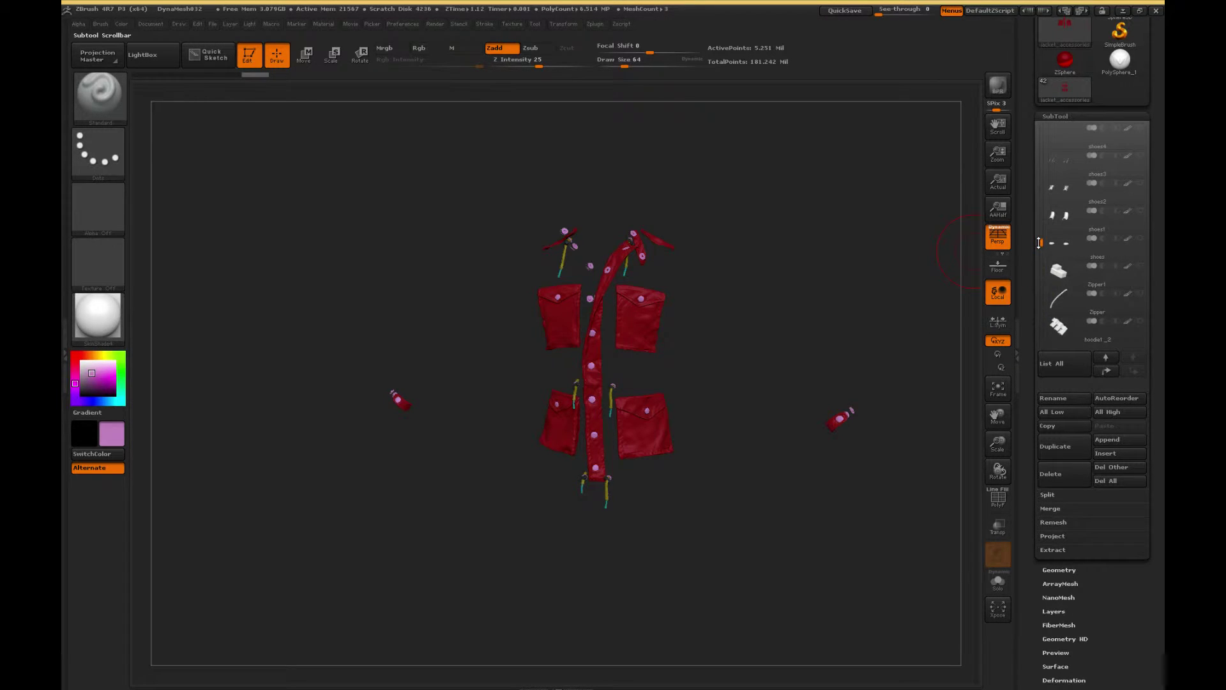
{"action": "mouse_move", "coordinate": [1076, 301]}
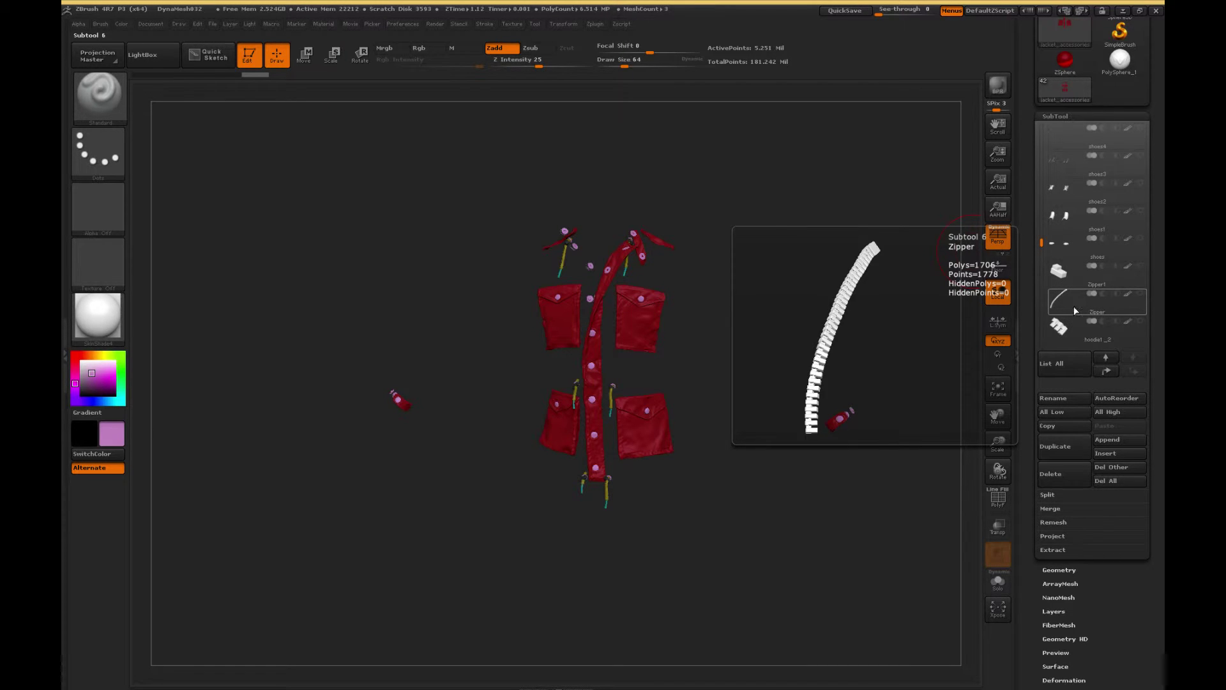
{"action": "mouse_move", "coordinate": [1041, 243]}
{"action": "left_mouse_down"}
{"action": "mouse_move", "coordinate": [1041, 272]}
{"action": "mouse_move", "coordinate": [1041, 254]}
{"action": "left_mouse_up"}
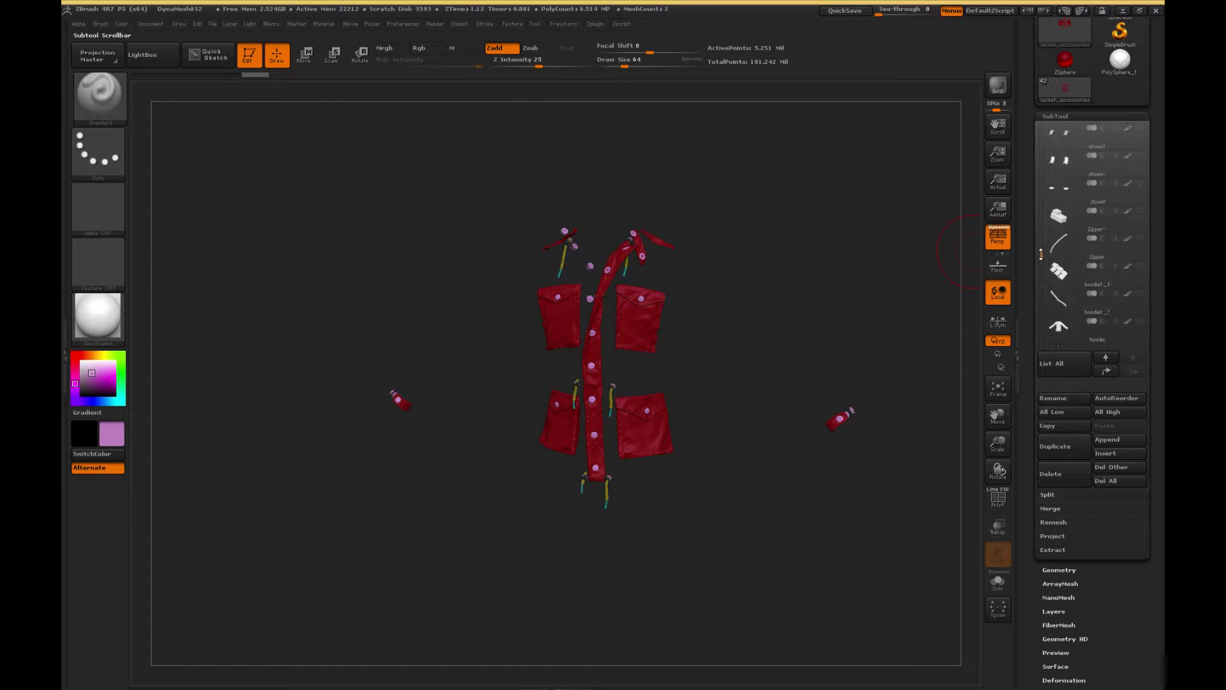
{"action": "mouse_move", "coordinate": [1082, 238]}
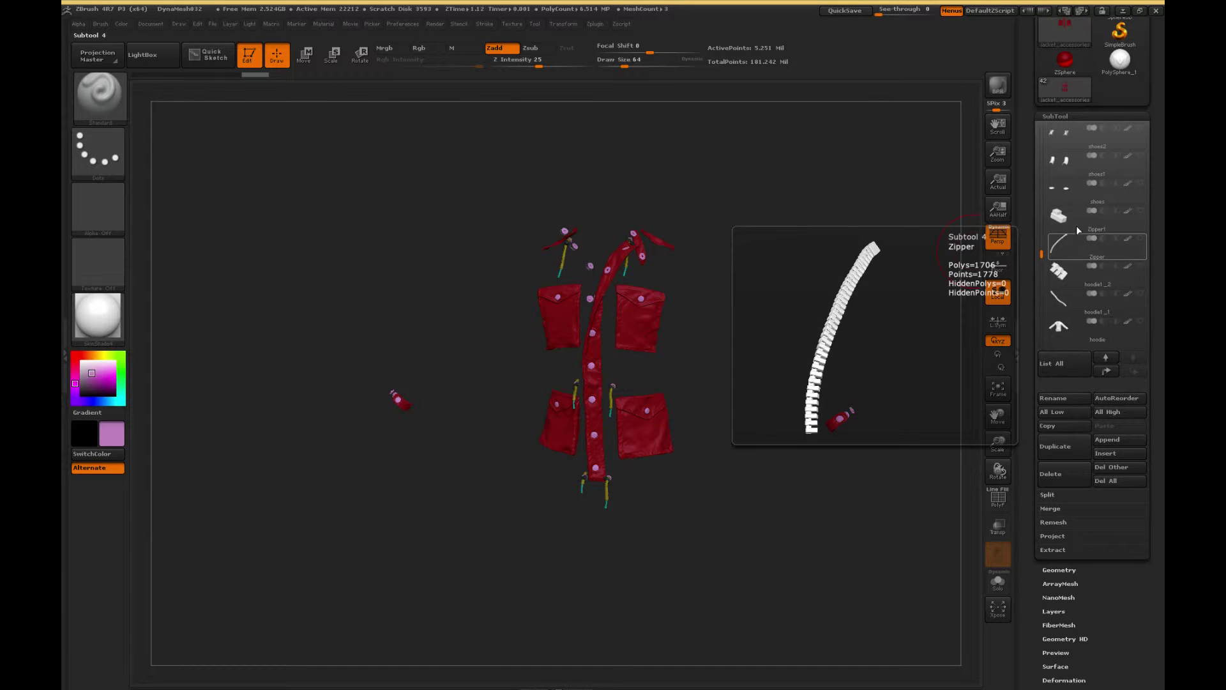
{"action": "left_click", "coordinate": [1139, 237]}
{"action": "left_click_drag", "start_coordinate": [783, 286], "coordinate": [802, 333], "text": "alt"}
{"action": "left_click", "coordinate": [1140, 236]}
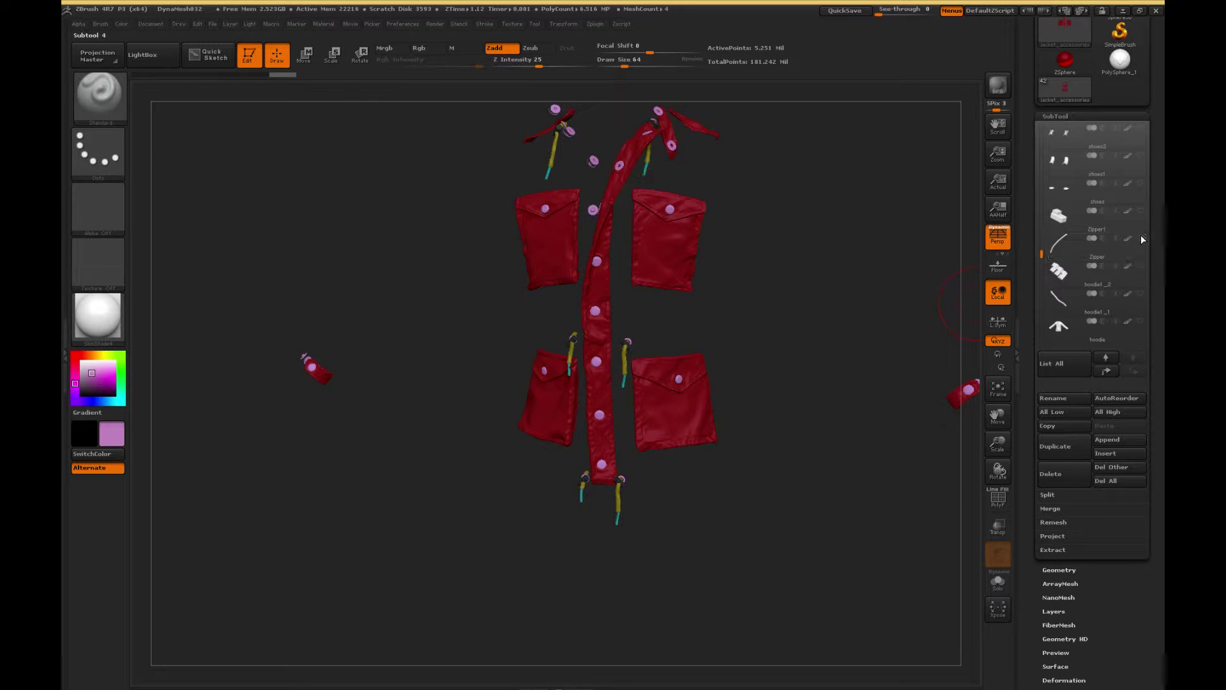
- Make the lowercase zipper subtool active and inspect its teeth and slider up close
{"action": "left_click_drag", "start_coordinate": [1042, 256], "coordinate": [1043, 277]}
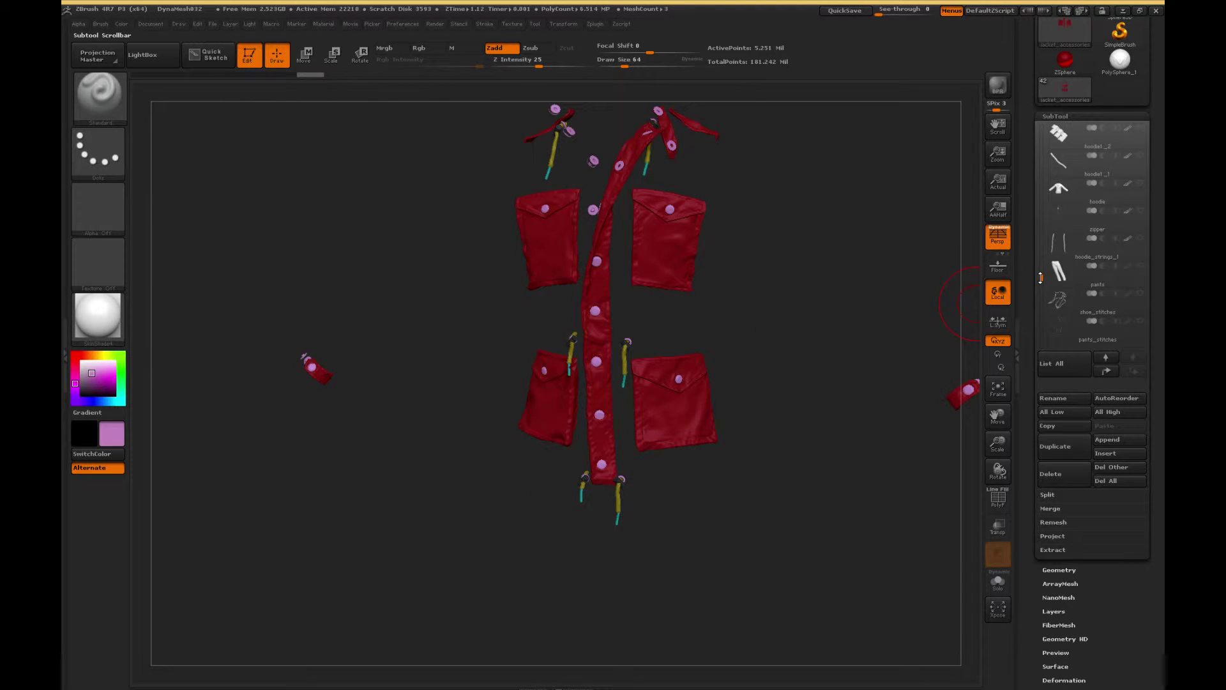
{"action": "left_click", "coordinate": [1113, 220]}
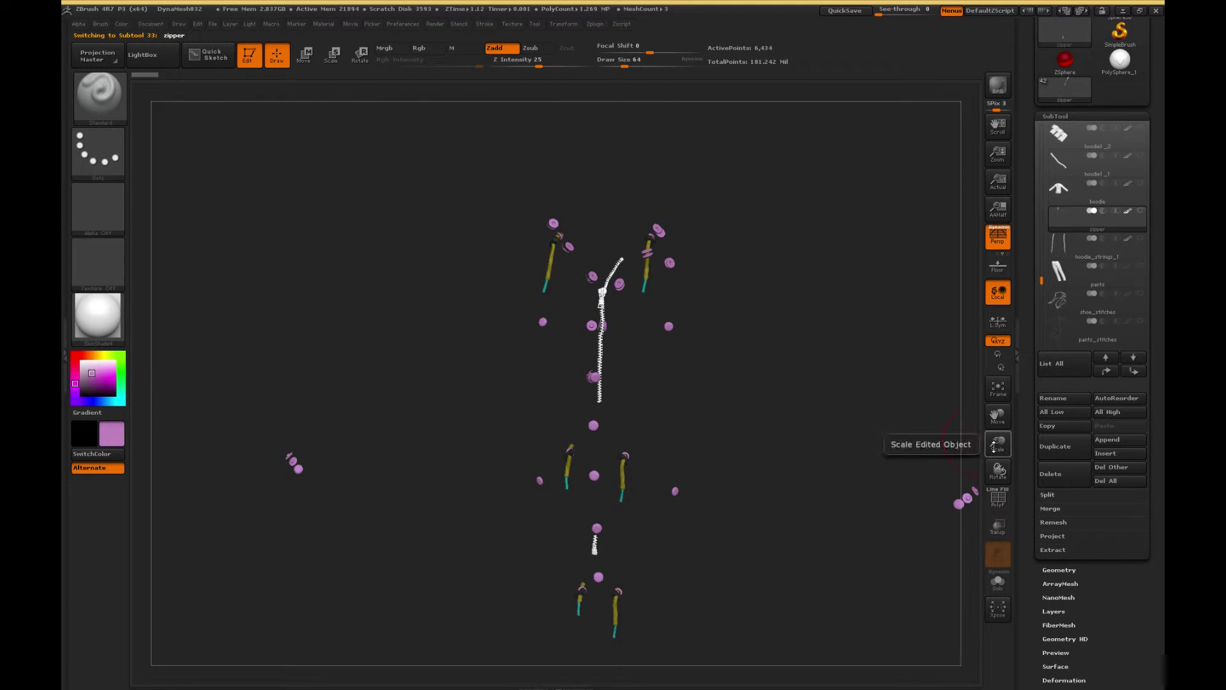
{"action": "left_click_drag", "start_coordinate": [997, 443], "coordinate": [998, 527]}
{"action": "left_click_drag", "start_coordinate": [804, 170], "coordinate": [851, 392], "text": "alt"}
{"action": "key", "text": "shift+f"}
{"action": "key", "text": "shift+f"}
{"action": "left_click_drag", "start_coordinate": [998, 445], "coordinate": [993, 482]}
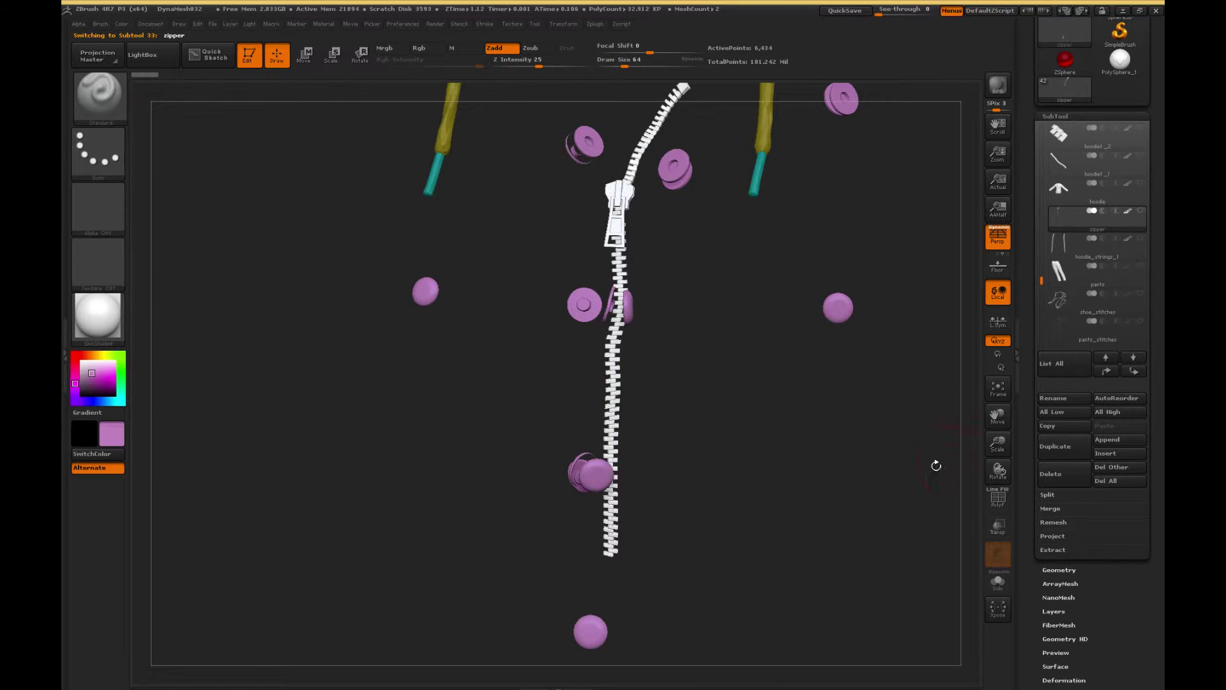
{"action": "left_click_drag", "start_coordinate": [735, 322], "coordinate": [746, 437], "text": "alt"}
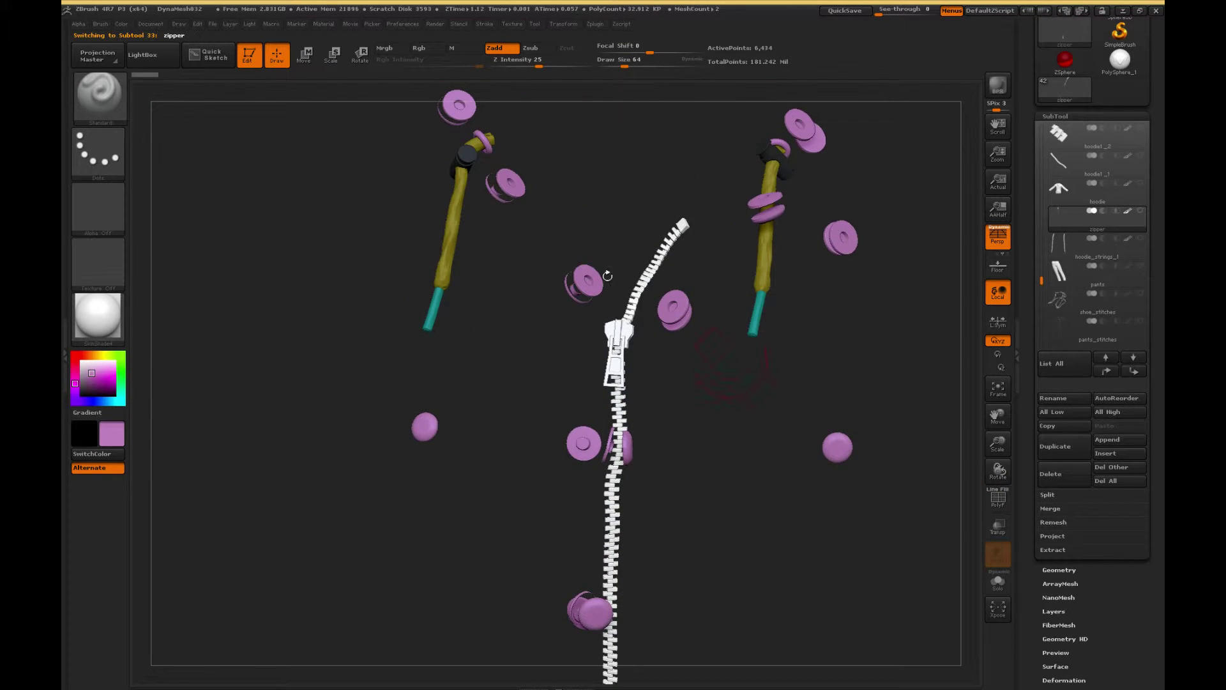
- Fill the whole zipper subtool with the buttons' purple
{"action": "left_click", "coordinate": [102, 24]}
{"action": "left_click", "coordinate": [120, 24]}
{"action": "left_click", "coordinate": [151, 269]}
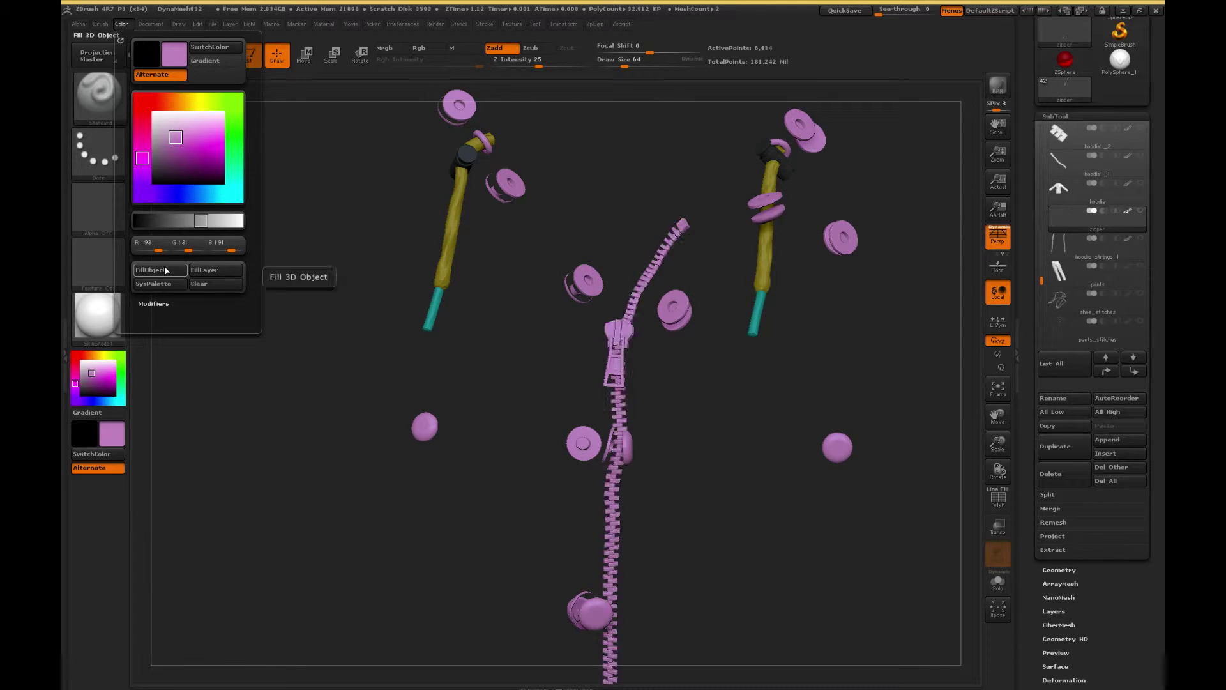
{"action": "left_click_drag", "start_coordinate": [720, 445], "coordinate": [705, 385], "text": "alt"}
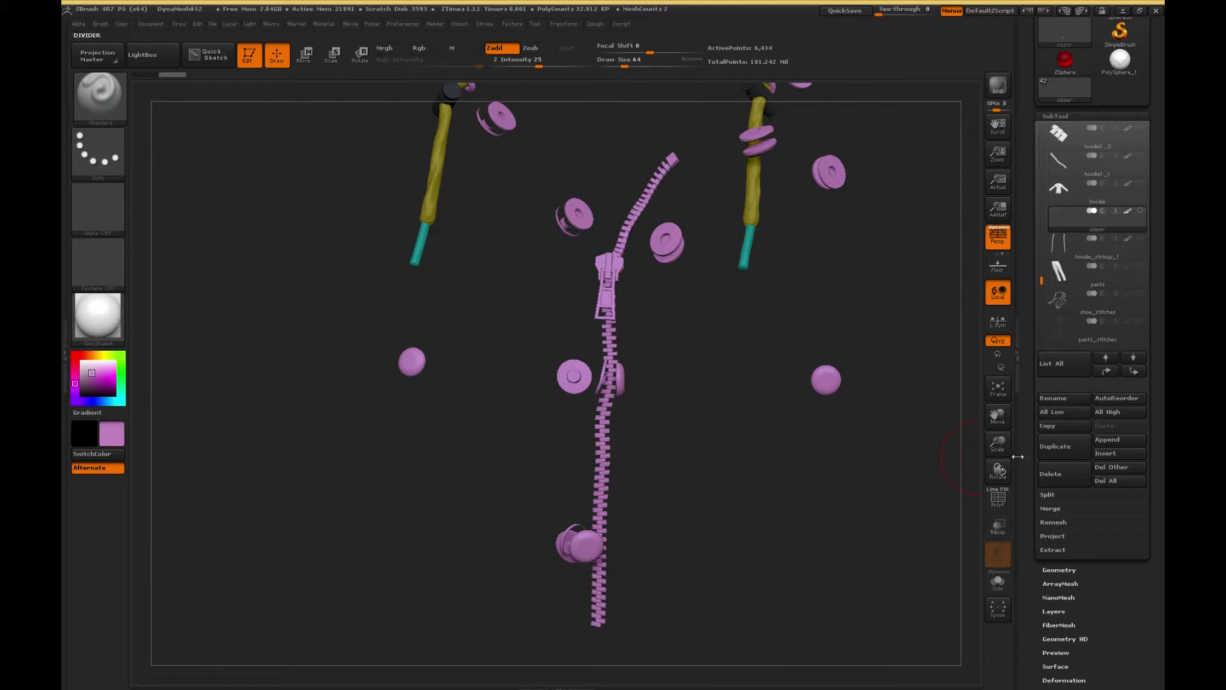
{"action": "left_click_drag", "start_coordinate": [993, 440], "coordinate": [988, 406]}
{"action": "left_click_drag", "start_coordinate": [786, 629], "coordinate": [777, 238], "text": "alt"}
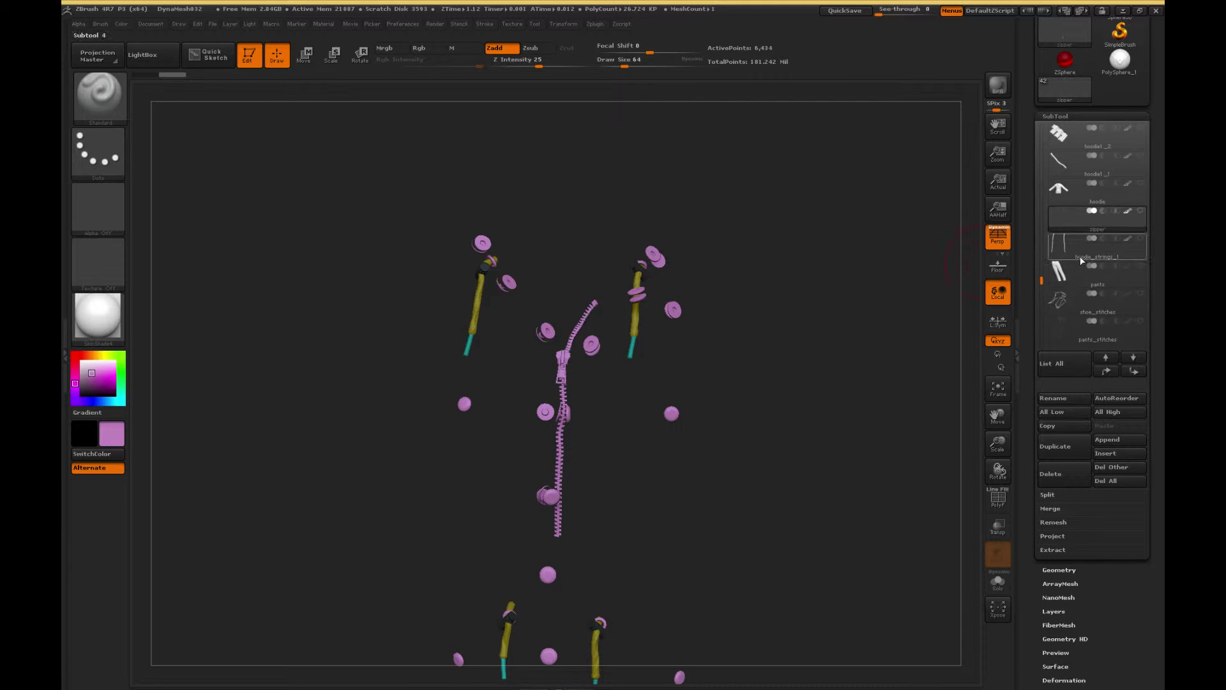
- Save the tool as jacket_3_SET_UP_FOR_BAKING.ZTL in the Sledgehammer Test folder
{"action": "key", "text": "ctrl+shift+t"}
{"action": "left_click", "coordinate": [173, 134]}
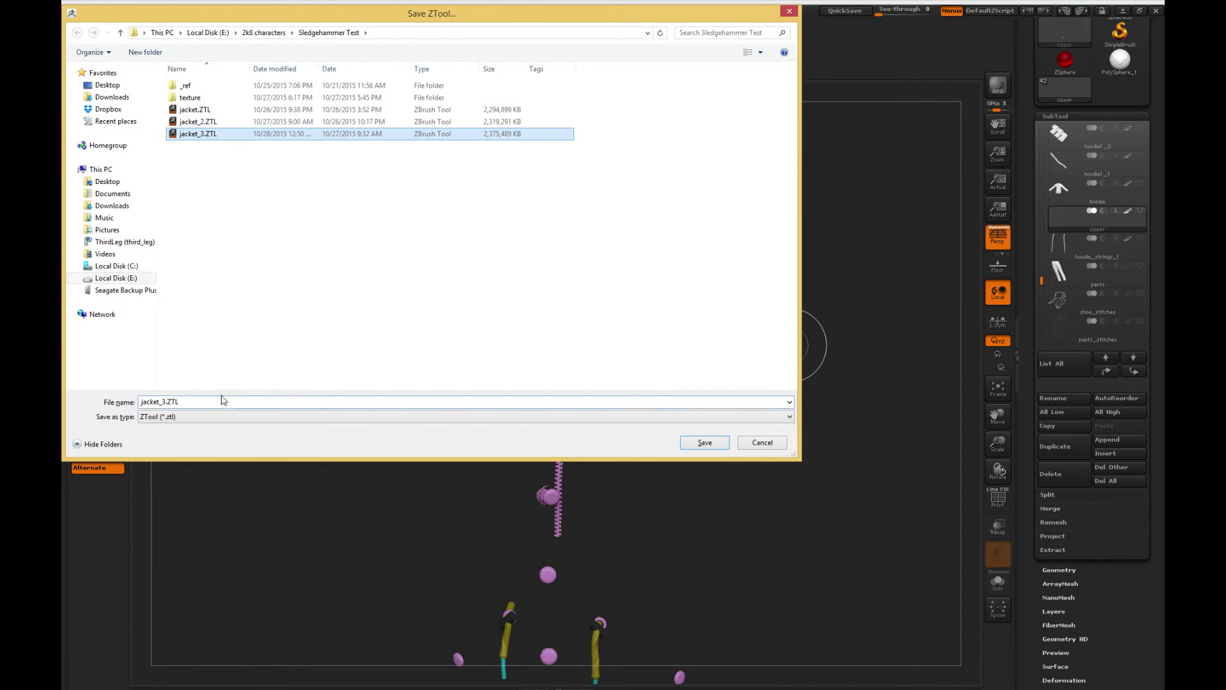
{"action": "double_click", "coordinate": [165, 400]}
{"action": "left_click", "coordinate": [164, 401]}
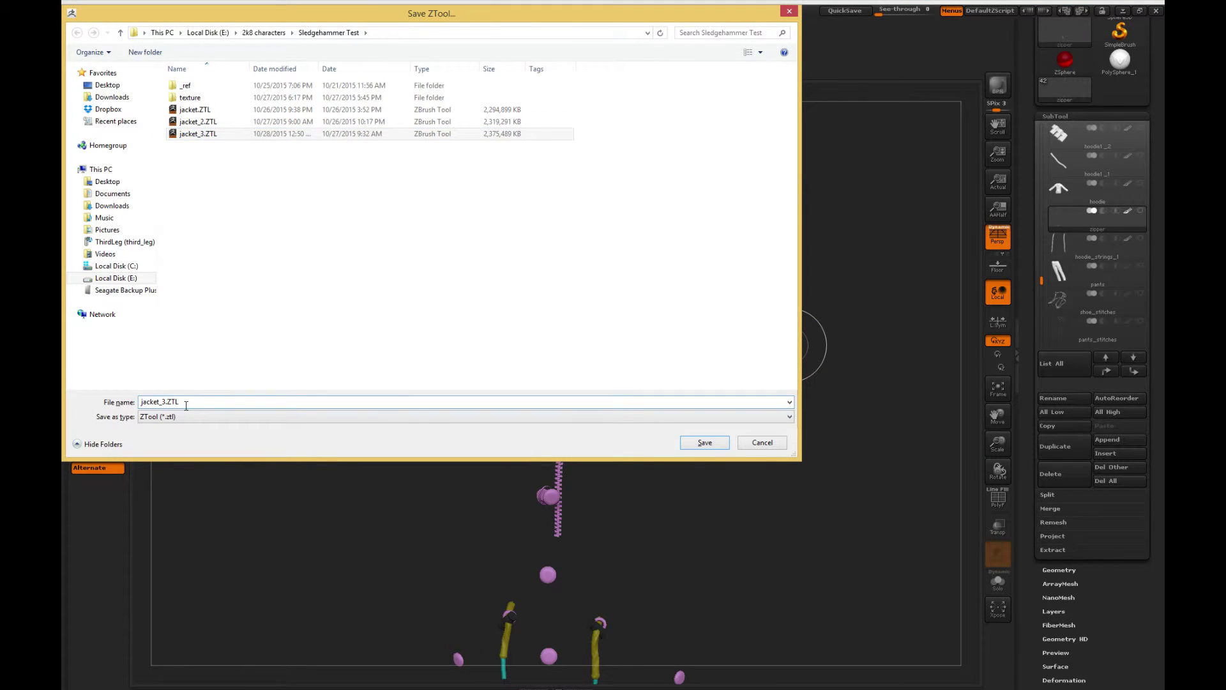
{"action": "type", "text": "_SET_"}
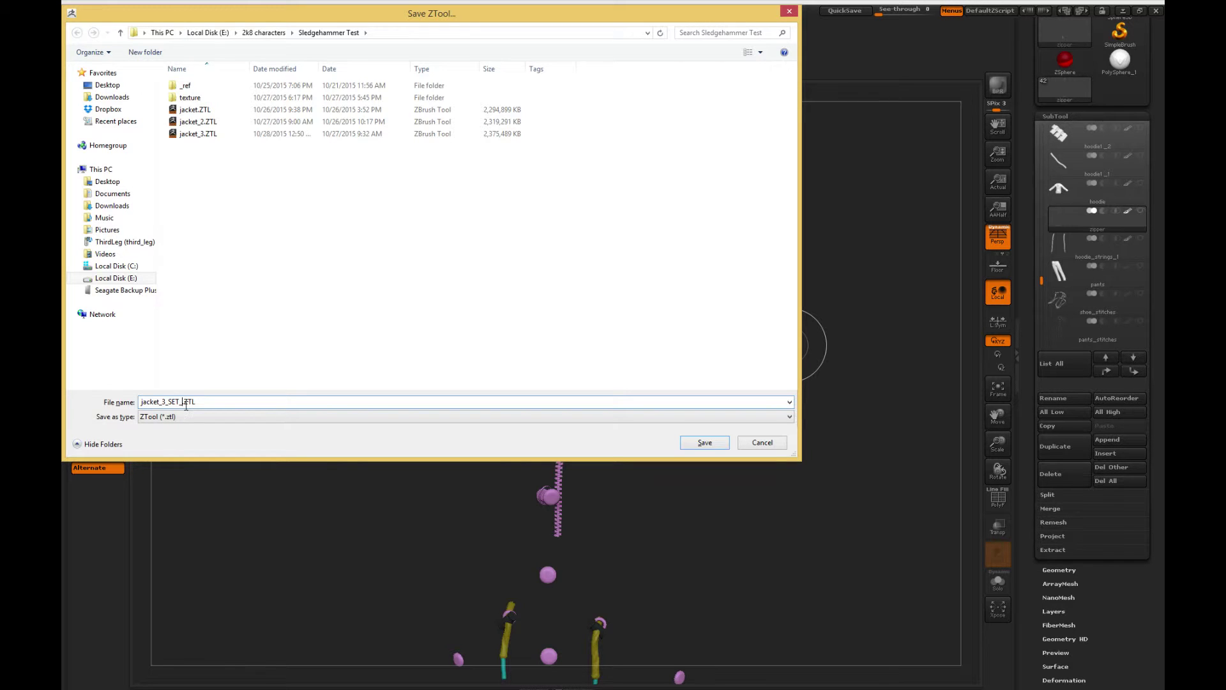
{"action": "type", "text": "UP_FOR_BAKING"}
{"action": "key", "text": "Return"}
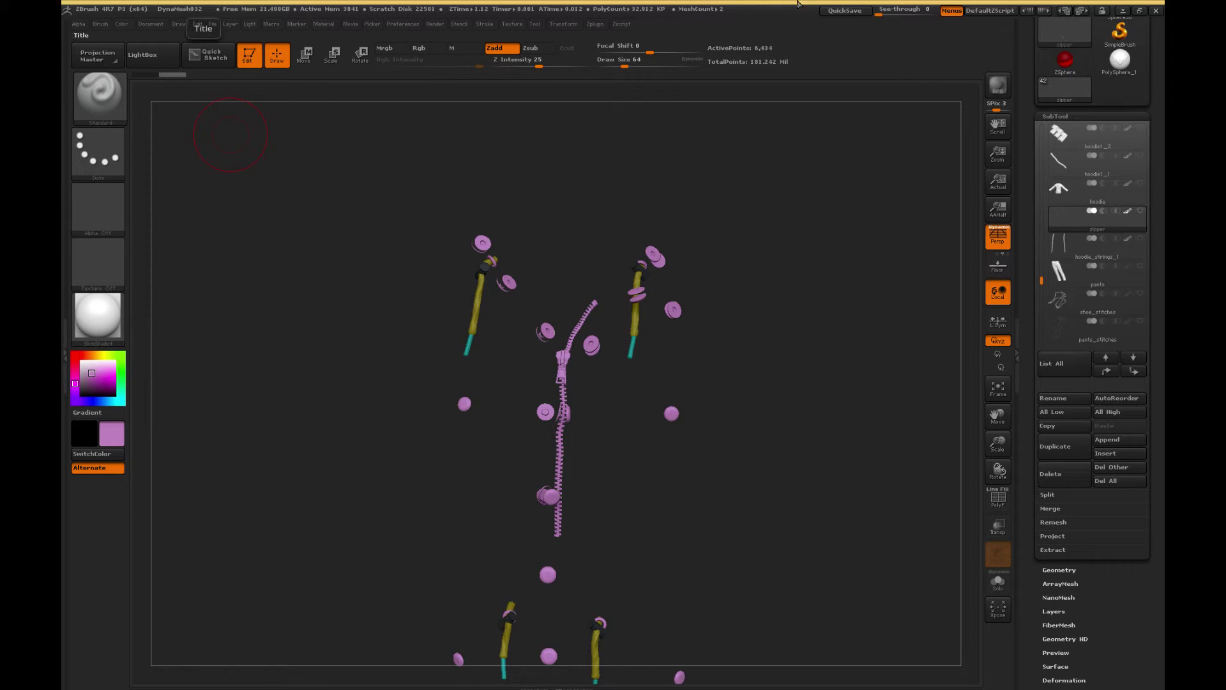
{"action": "mouse_move", "coordinate": [1064, 61]}
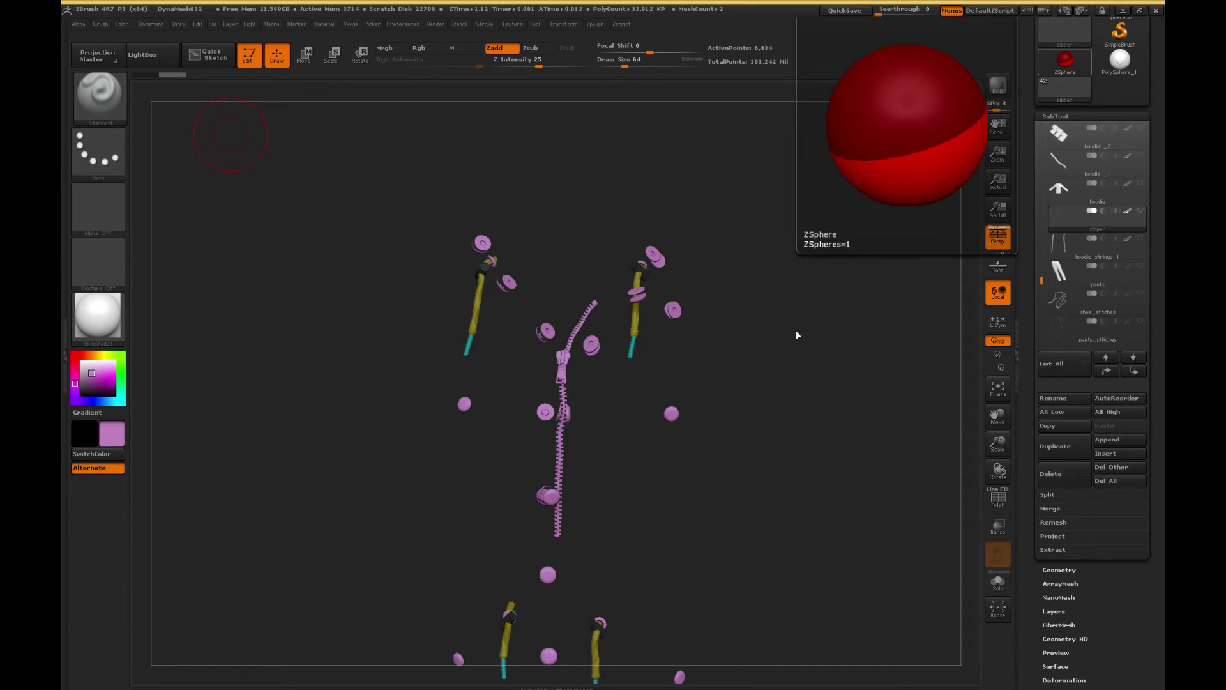
{"action": "left_click", "coordinate": [1140, 184]}
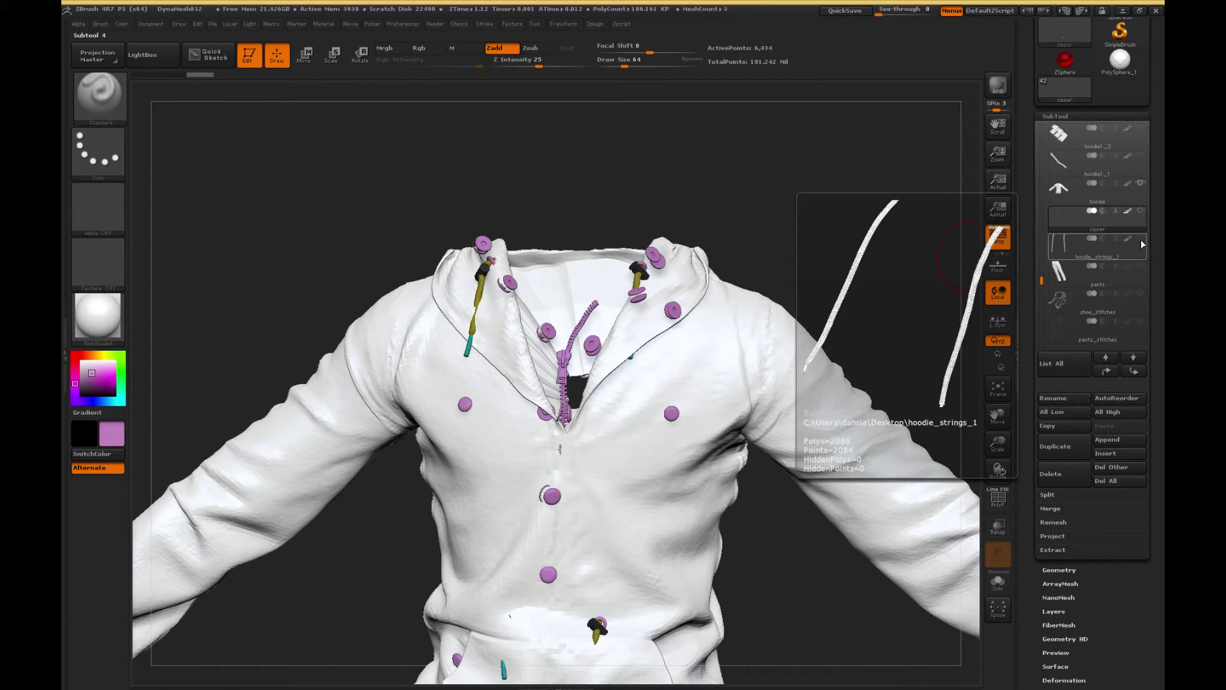
{"action": "left_click", "coordinate": [1140, 184]}
- Make the jacket_main, jacket_hood and jacket_accessories subtools visible together with the buttons, cords and zipper
{"action": "left_click_drag", "start_coordinate": [1042, 281], "coordinate": [1041, 298]}
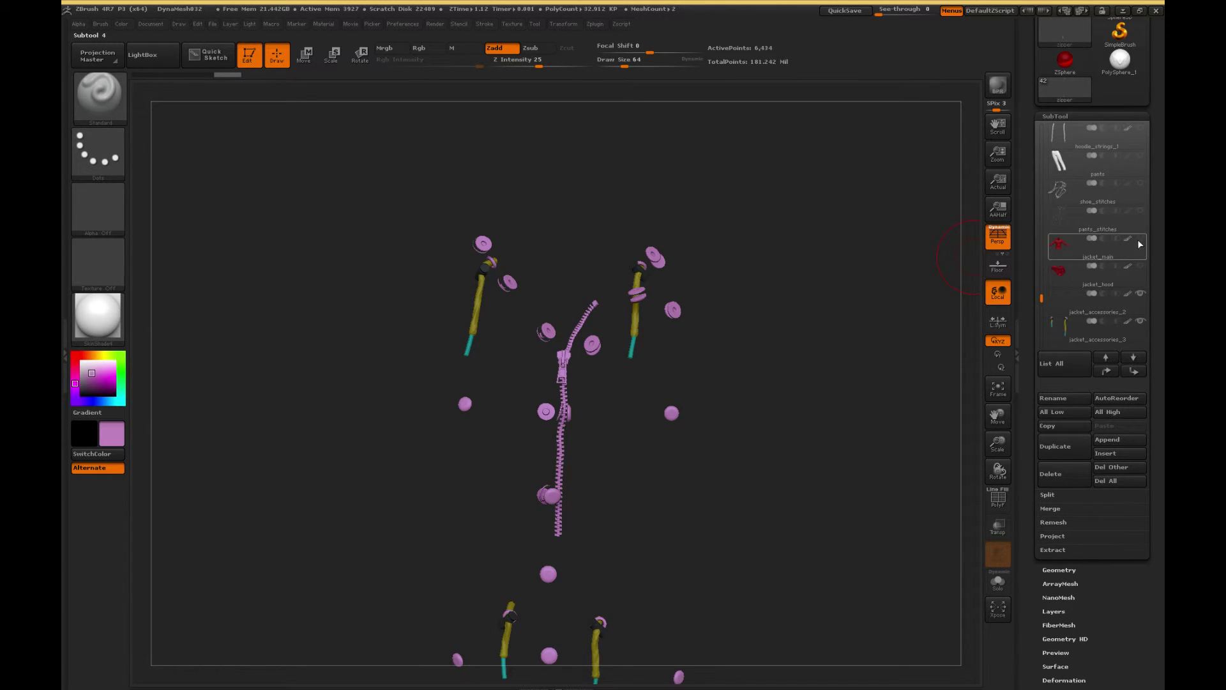
{"action": "left_click", "coordinate": [1138, 238]}
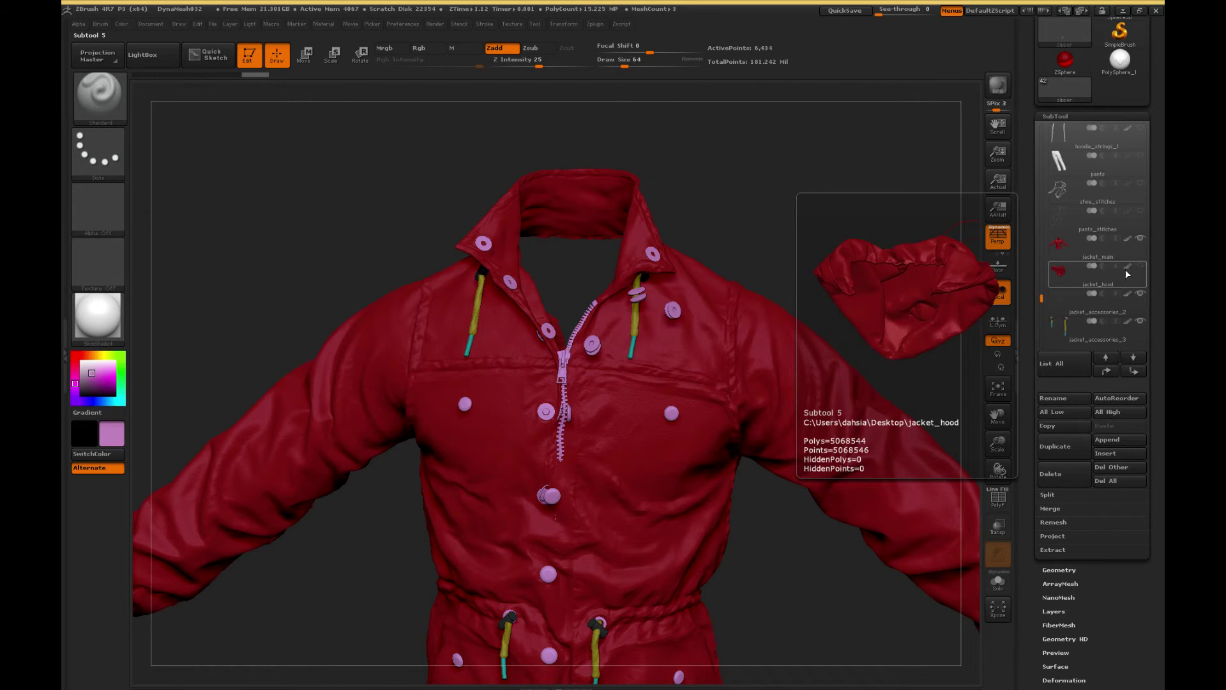
{"action": "left_click", "coordinate": [1139, 267]}
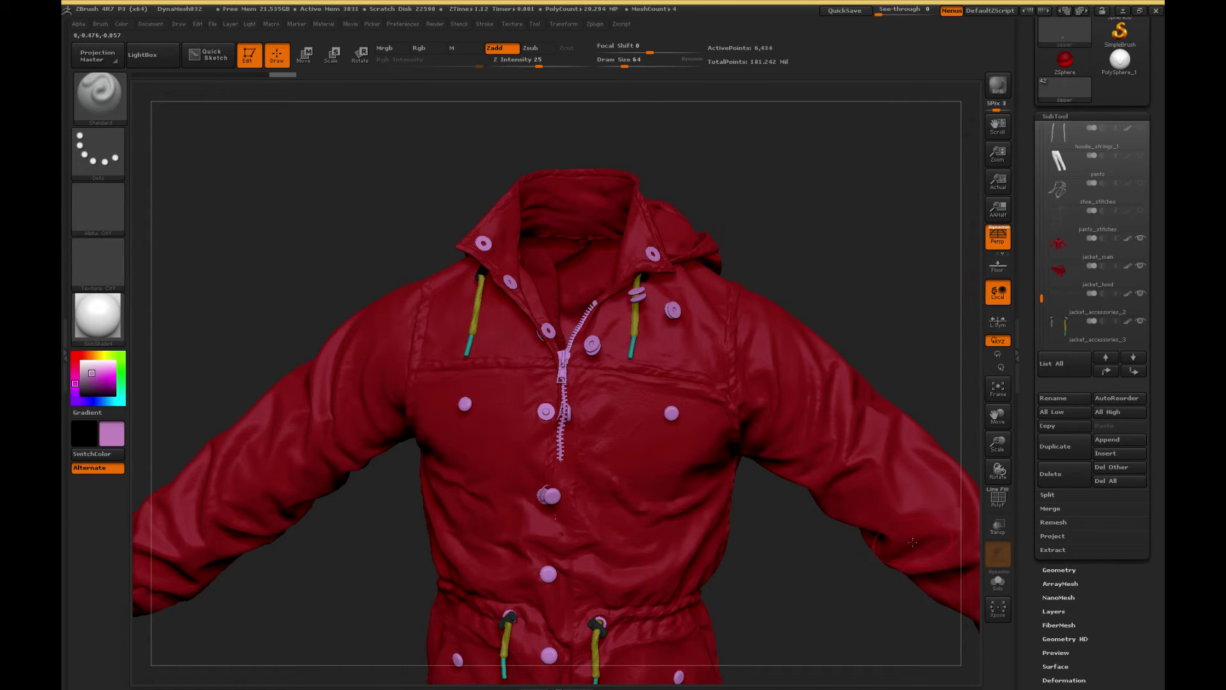
{"action": "left_click_drag", "start_coordinate": [1040, 298], "coordinate": [1040, 313]}
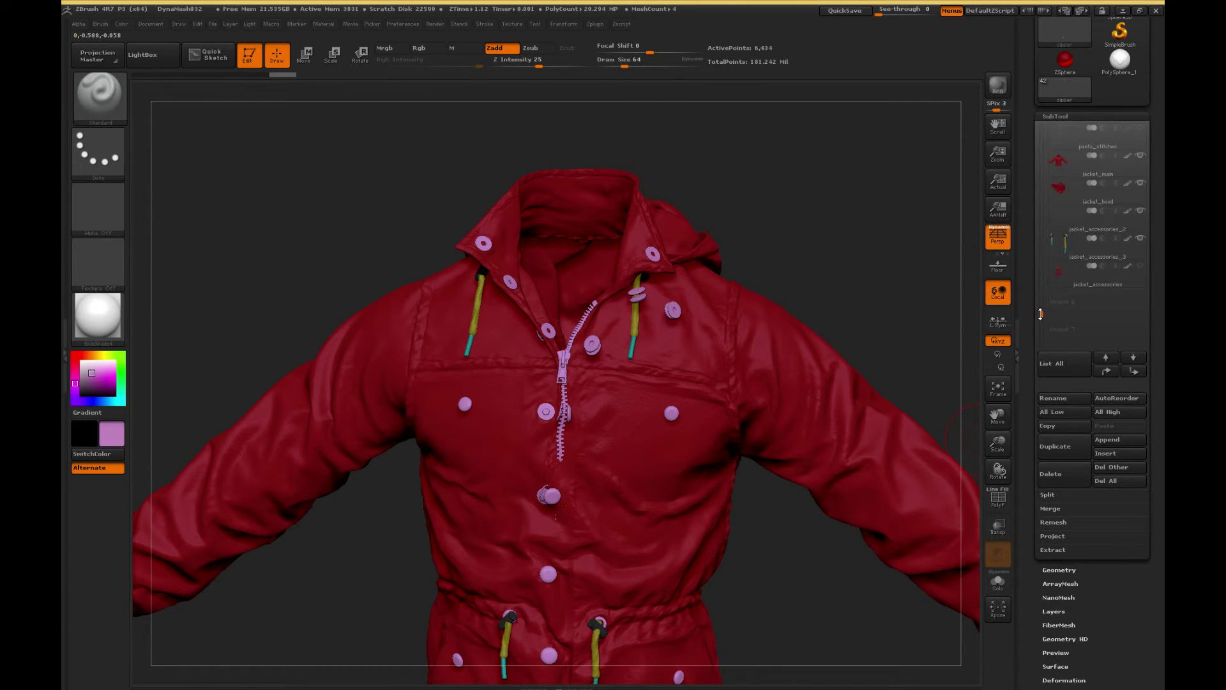
{"action": "left_click", "coordinate": [1141, 267]}
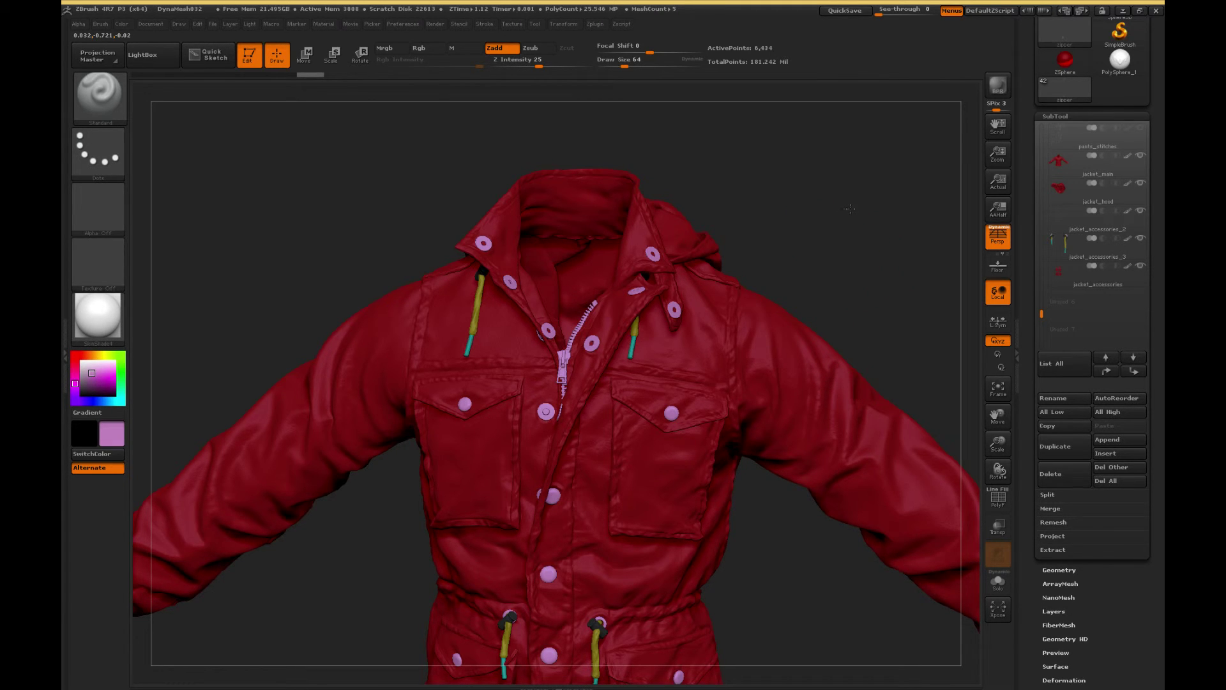
- Select jacket_accessories_2 and hide its yellow cord polygroup
{"action": "left_click_drag", "start_coordinate": [841, 261], "coordinate": [841, 424], "text": "alt"}
{"action": "left_click_drag", "start_coordinate": [791, 560], "coordinate": [802, 507], "text": "alt"}
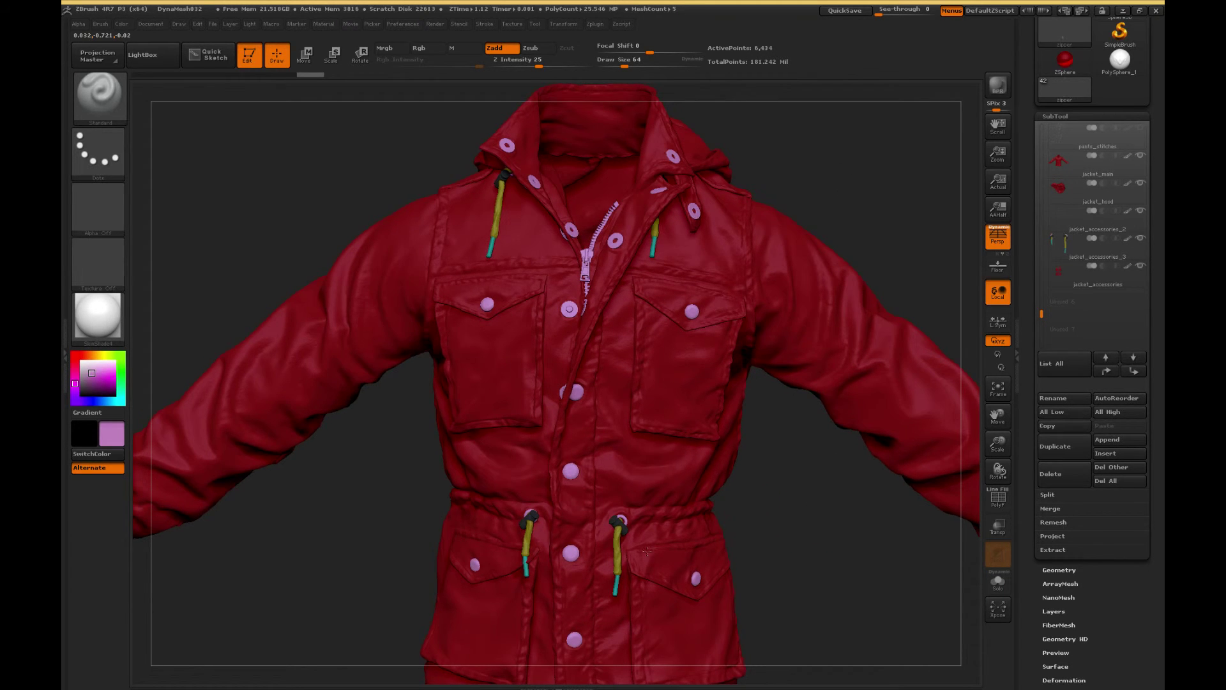
{"action": "left_click", "coordinate": [616, 539], "text": "alt"}
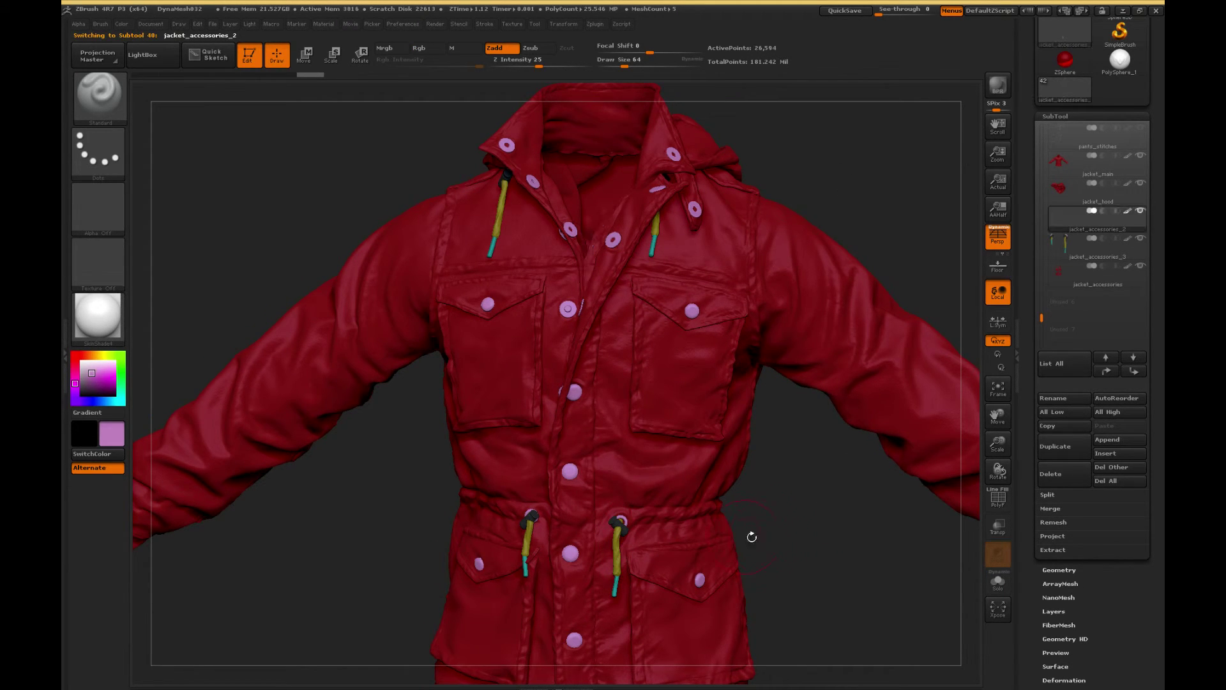
{"action": "left_click_drag", "start_coordinate": [778, 531], "coordinate": [798, 454], "text": "alt"}
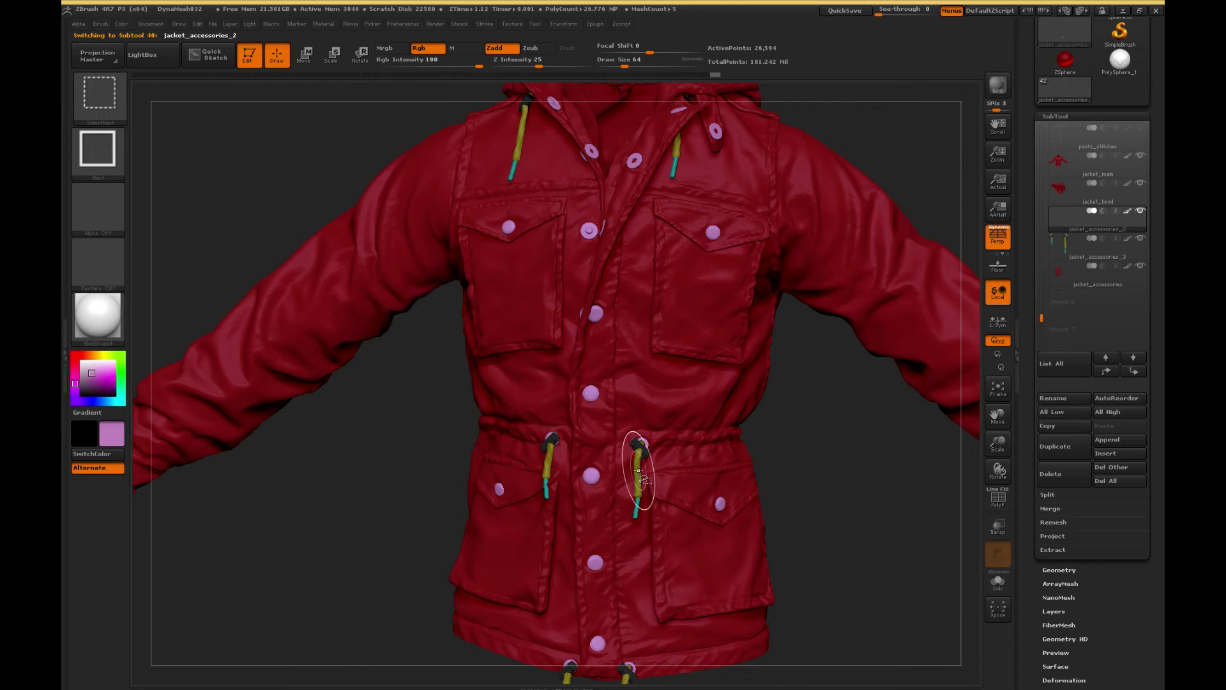
{"action": "left_click", "coordinate": [642, 475], "text": "ctrl+shift"}
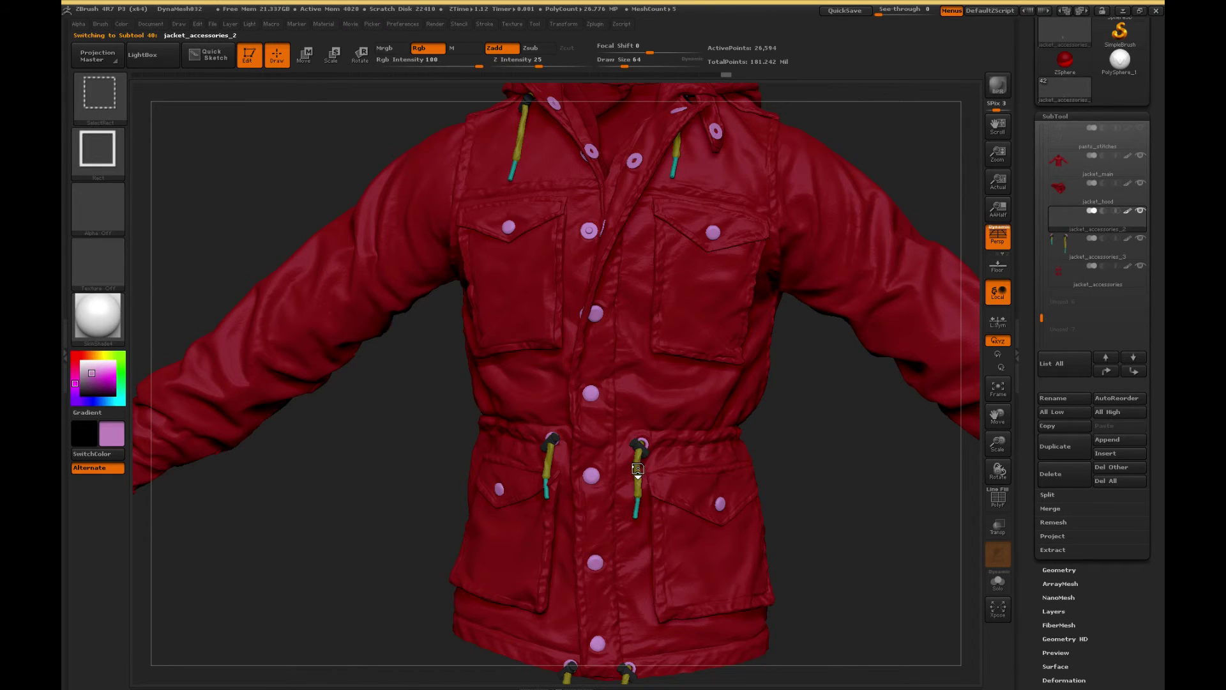
{"action": "left_click", "coordinate": [641, 470], "text": "ctrl+alt+shift"}
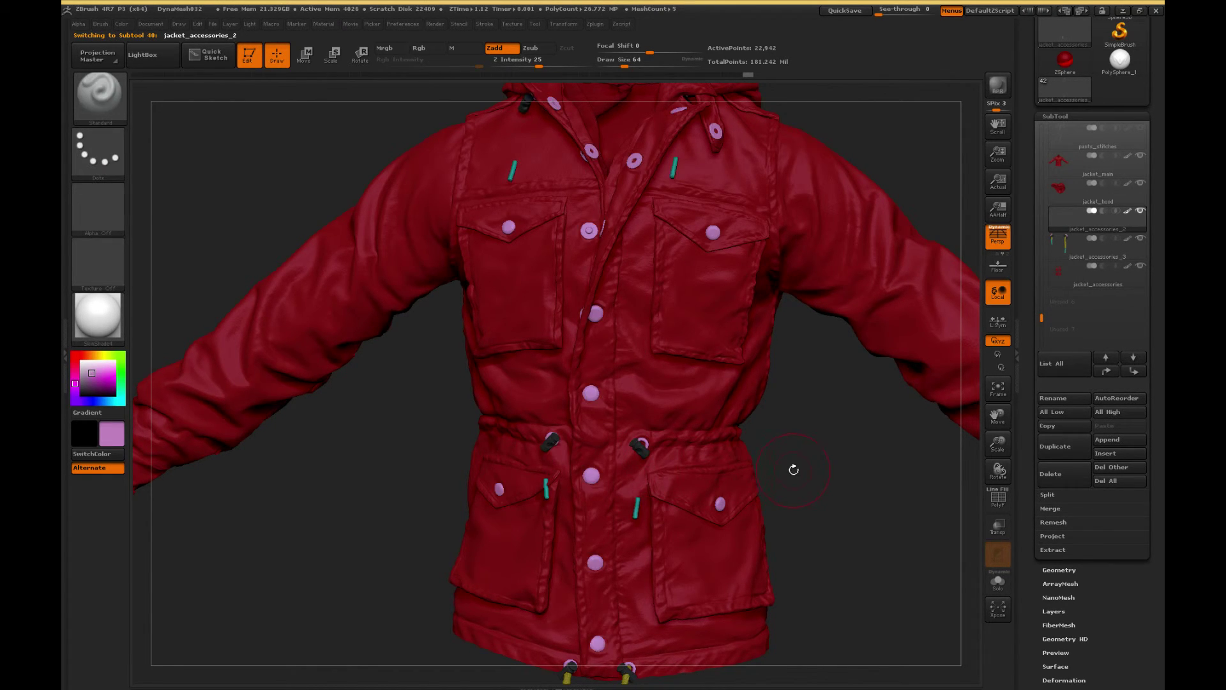
{"action": "left_click_drag", "start_coordinate": [794, 468], "coordinate": [667, 311], "text": "alt"}
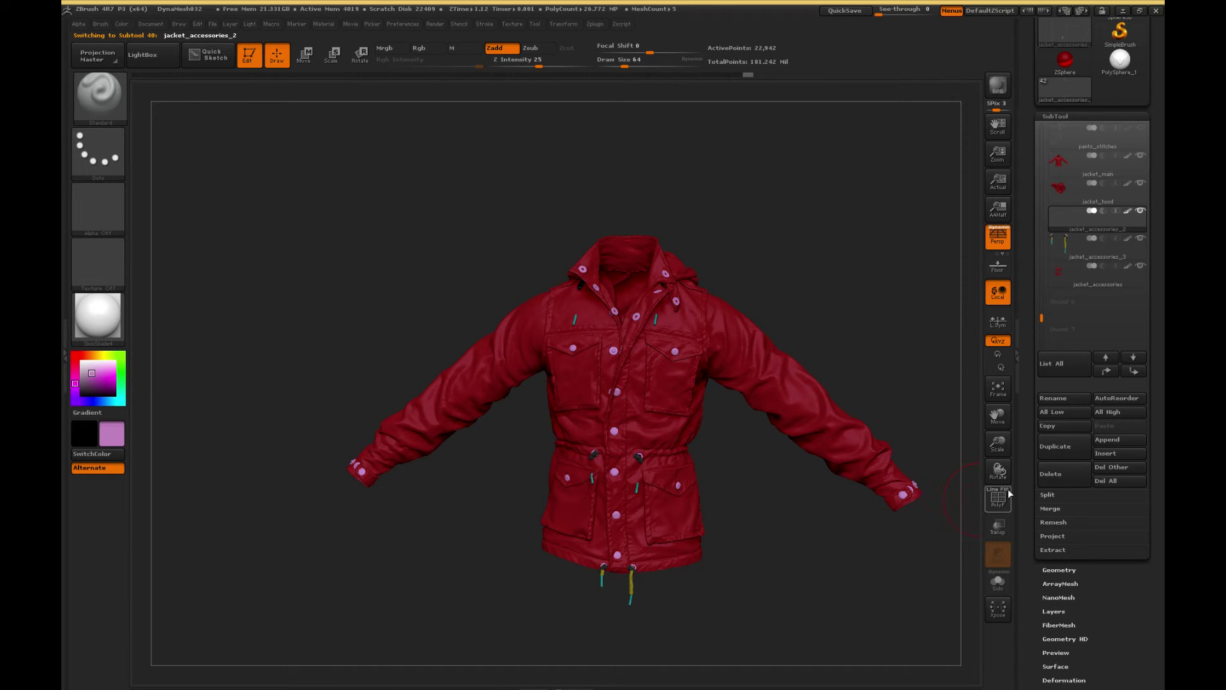
- Hide the cyan cord tip polygroup and the black cord toggles of jacket_accessories_2
{"action": "left_click_drag", "start_coordinate": [998, 442], "coordinate": [976, 501]}
{"action": "left_click_drag", "start_coordinate": [662, 515], "coordinate": [662, 529], "text": "alt"}
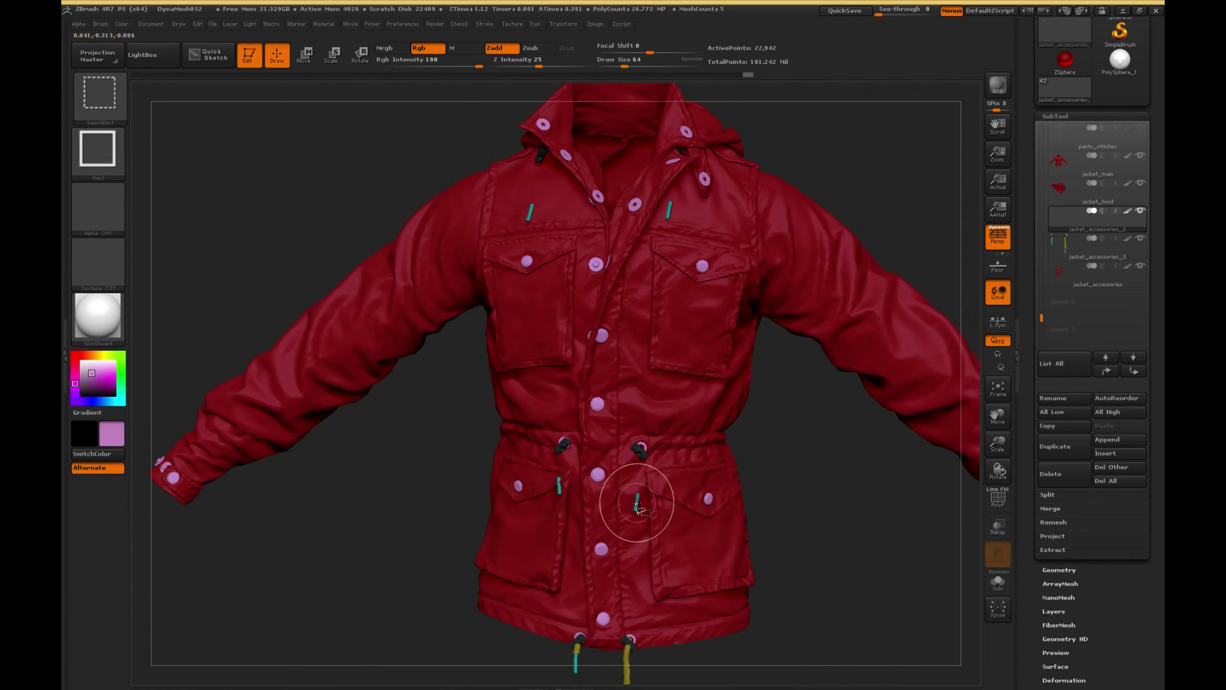
{"action": "left_click", "coordinate": [637, 503], "text": "ctrl+alt+shift"}
{"action": "left_click", "coordinate": [638, 449], "text": "ctrl+alt+shift"}
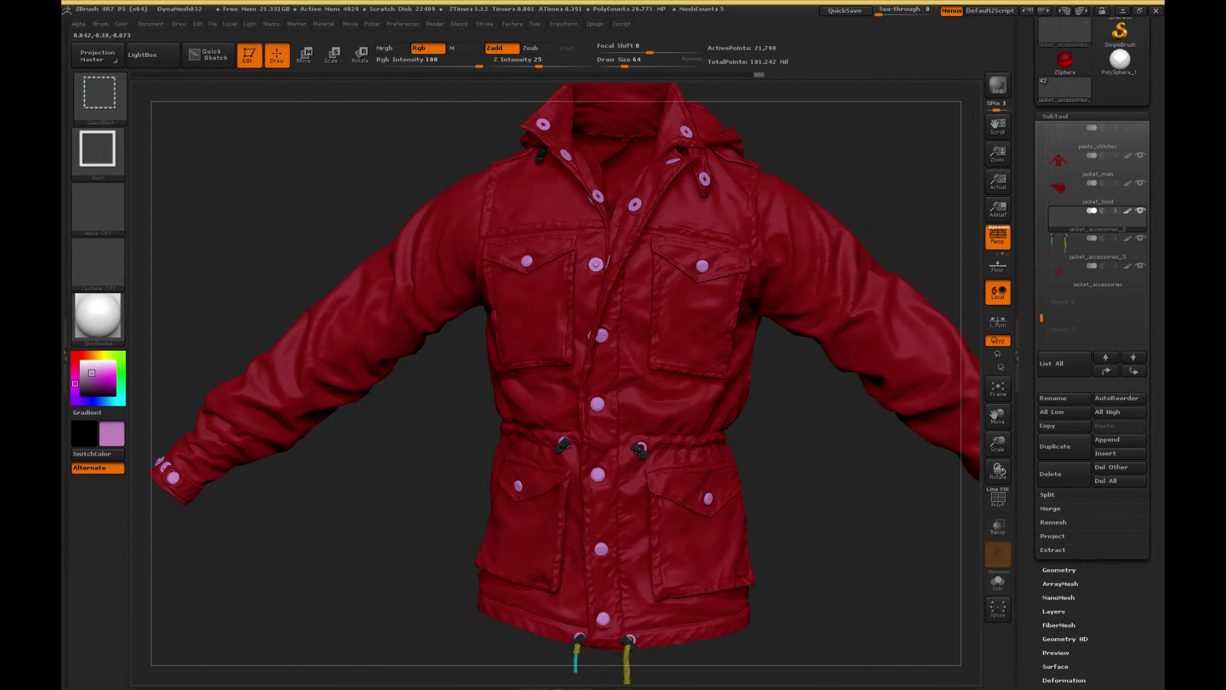
- Select jacket_accessories_3 and hide its hanging cords, cord tips and black toggles so only the hem eyelets are left showing
{"action": "left_click_drag", "start_coordinate": [782, 481], "coordinate": [798, 367], "text": "alt"}
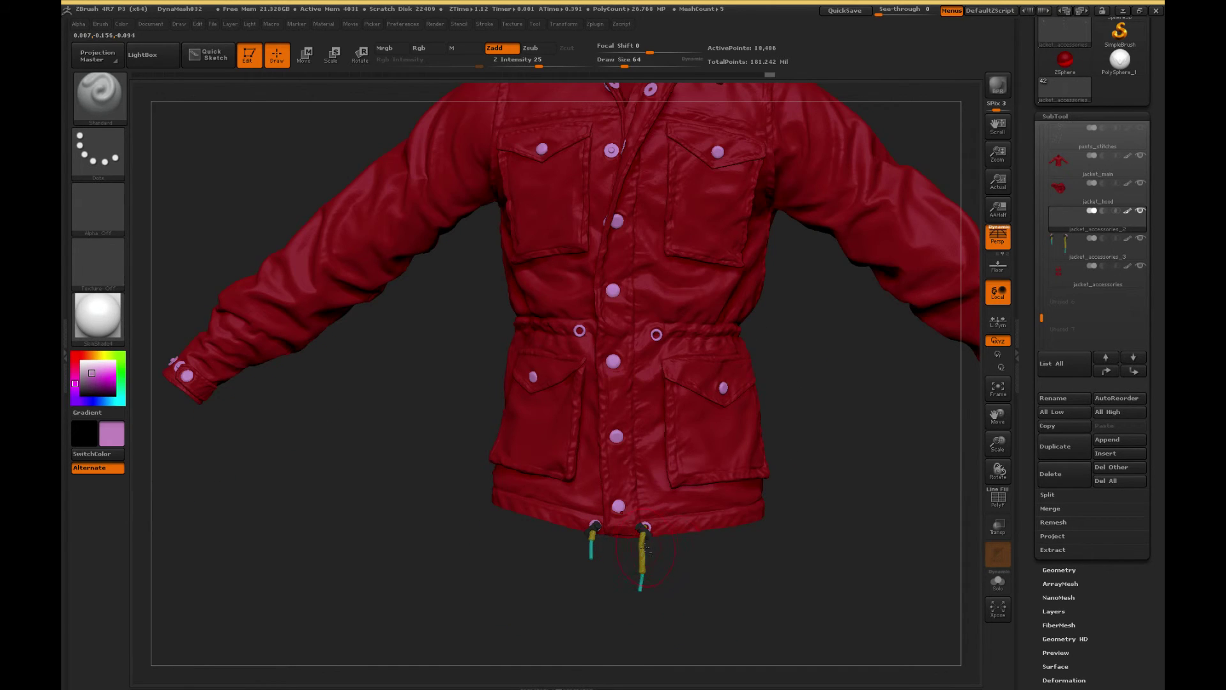
{"action": "left_click", "coordinate": [641, 548], "text": "alt"}
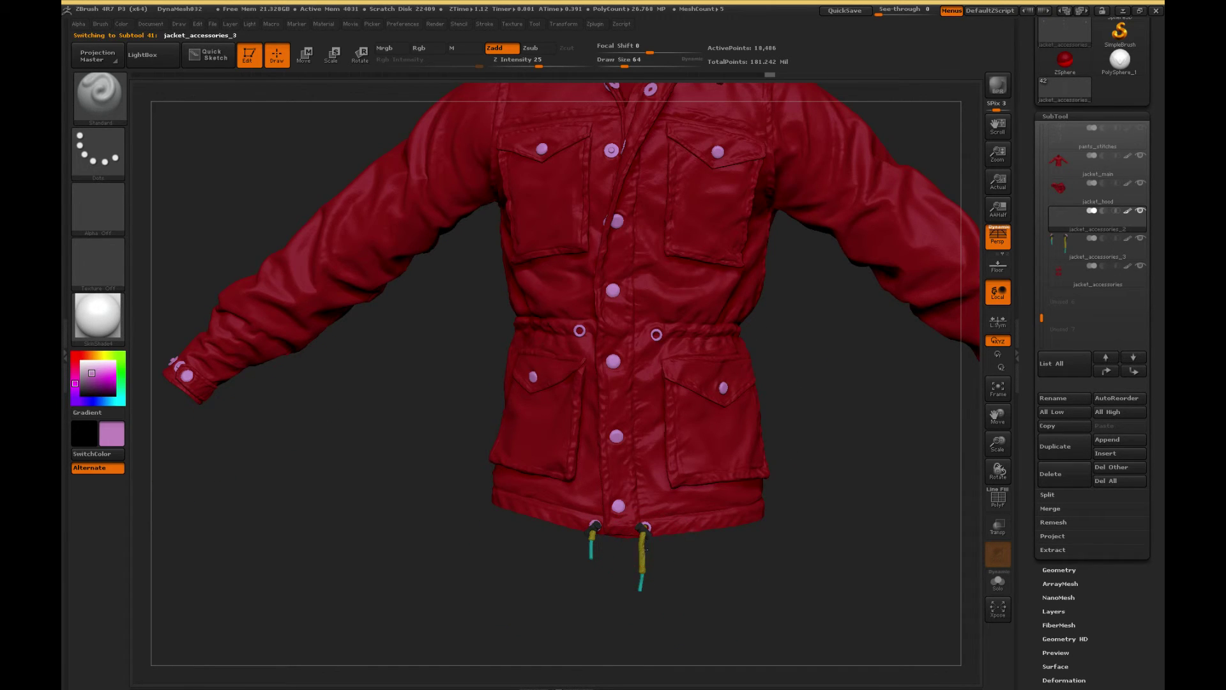
{"action": "left_click", "coordinate": [643, 548], "text": "ctrl+shift"}
{"action": "left_click", "coordinate": [641, 529], "text": "ctrl+shift"}
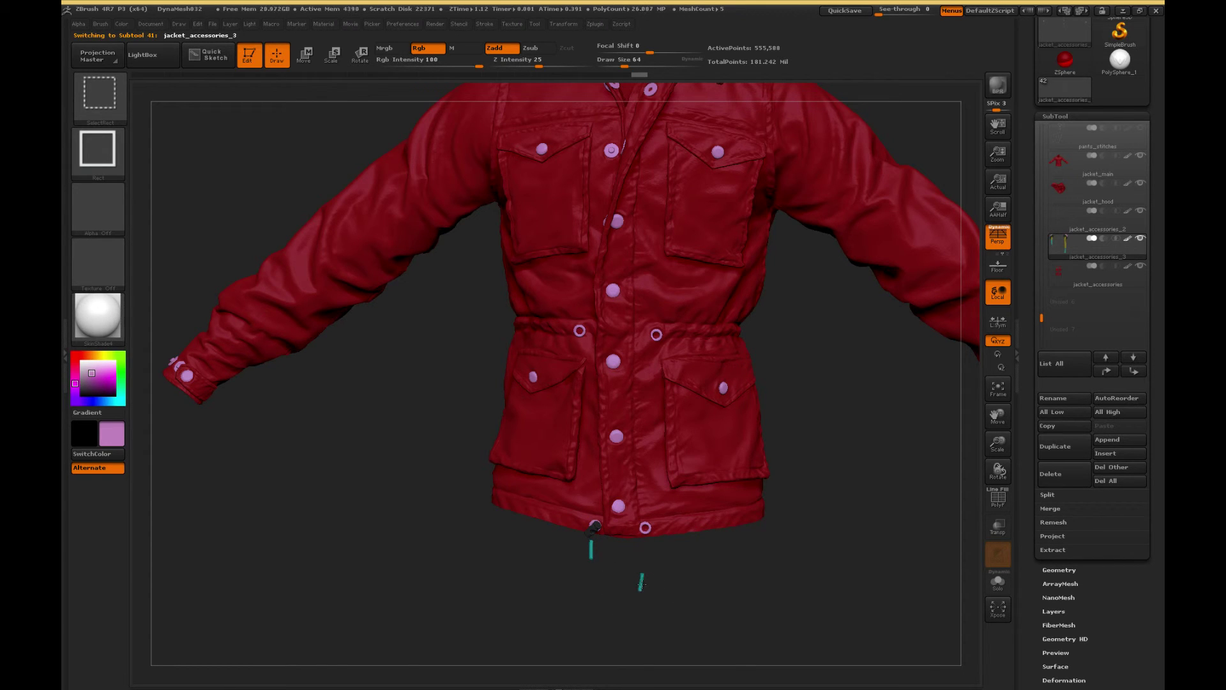
{"action": "left_click", "coordinate": [591, 551], "text": "ctrl+shift"}
{"action": "left_click", "coordinate": [591, 549], "text": "ctrl+shift"}
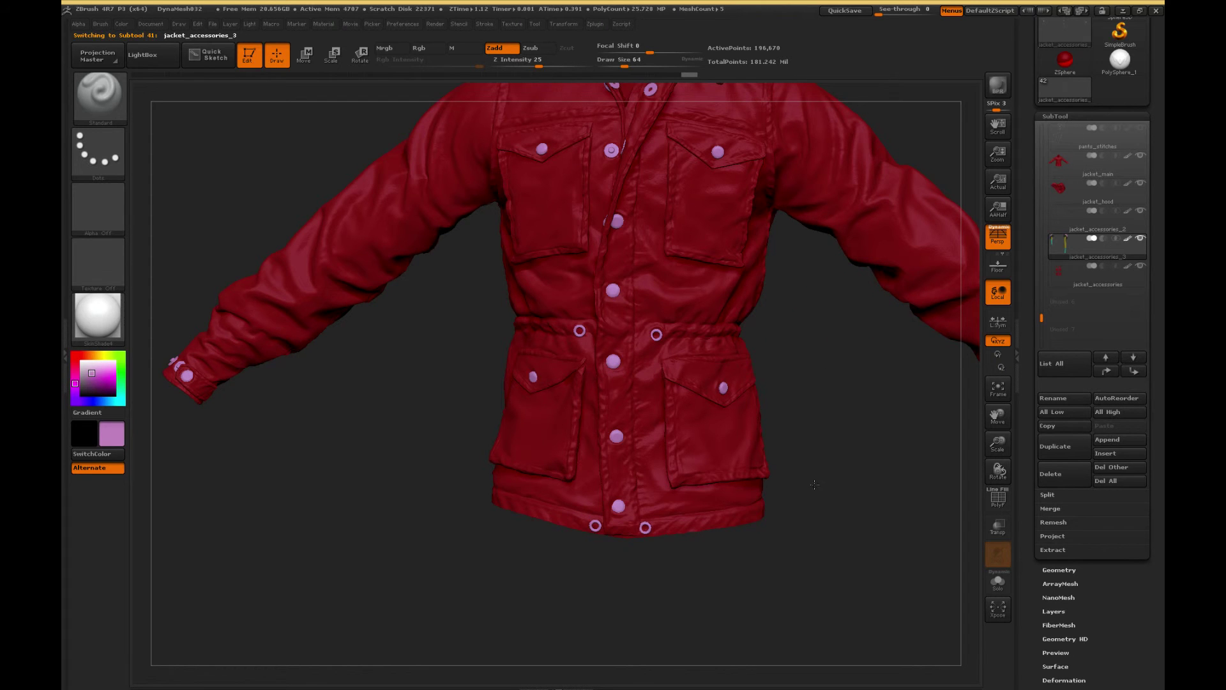
- Make the zipper subtool visible with the jacket and inspect it at the collar opening
{"action": "left_click_drag", "start_coordinate": [848, 294], "coordinate": [811, 484], "text": "alt"}
{"action": "left_click_drag", "start_coordinate": [849, 241], "coordinate": [886, 249]}
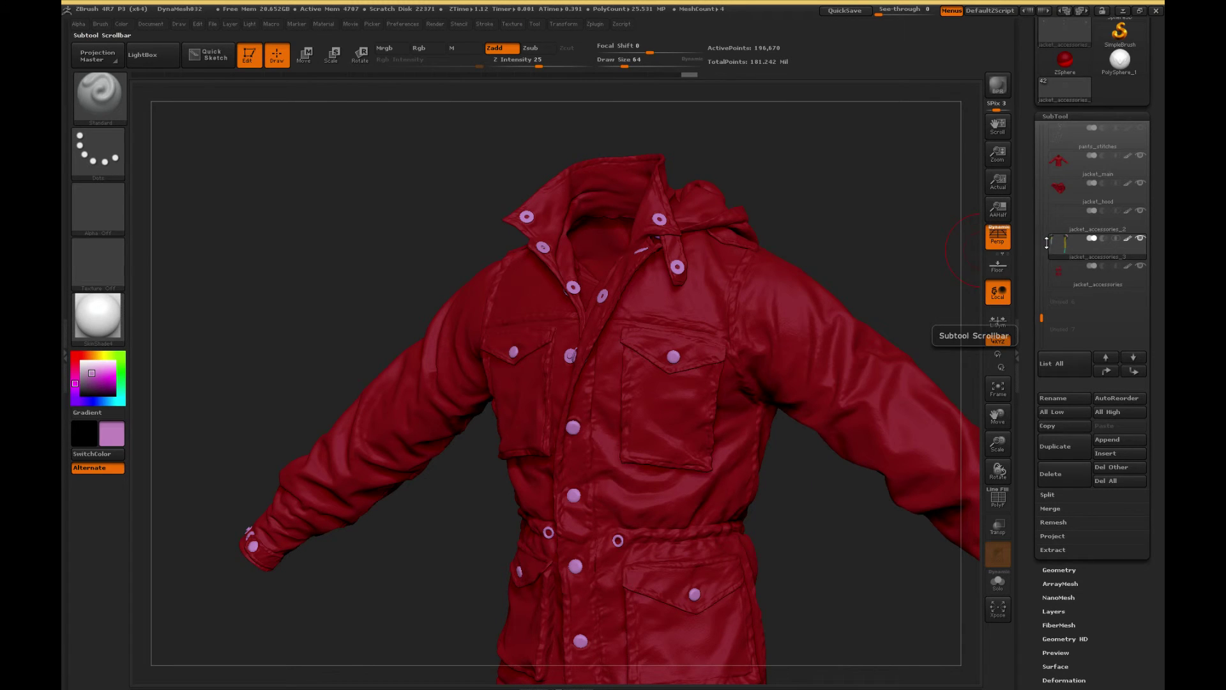
{"action": "left_click_drag", "start_coordinate": [1041, 316], "coordinate": [1041, 277]}
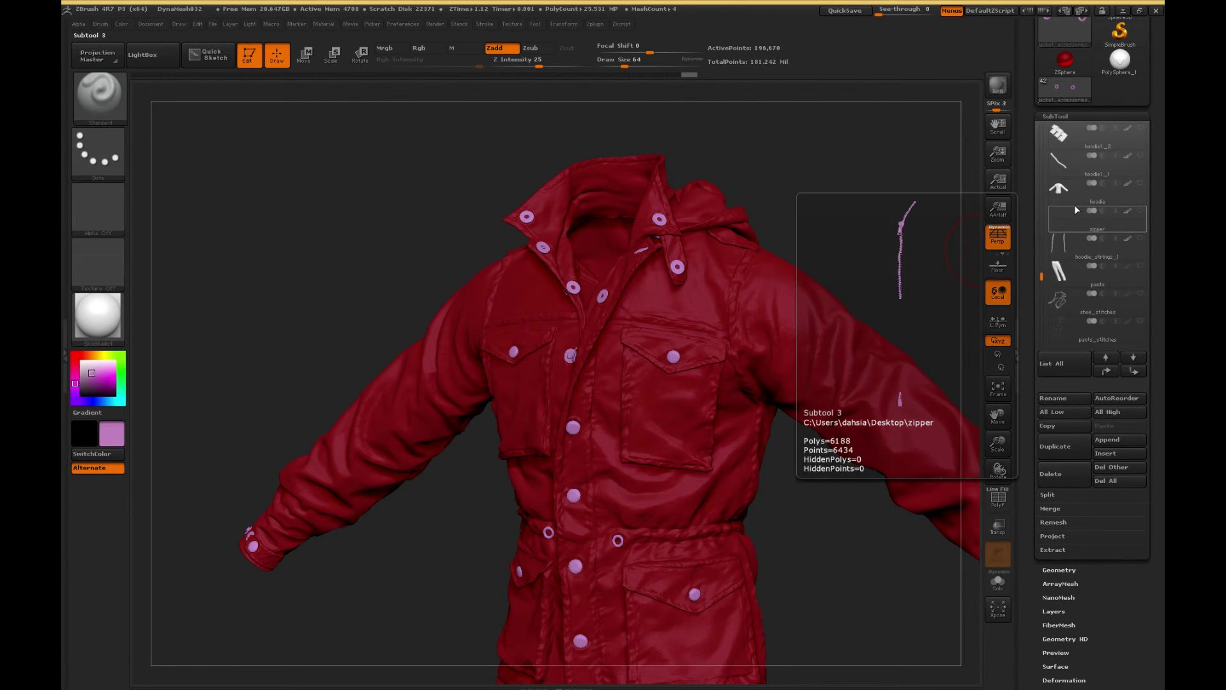
{"action": "left_click", "coordinate": [1143, 213]}
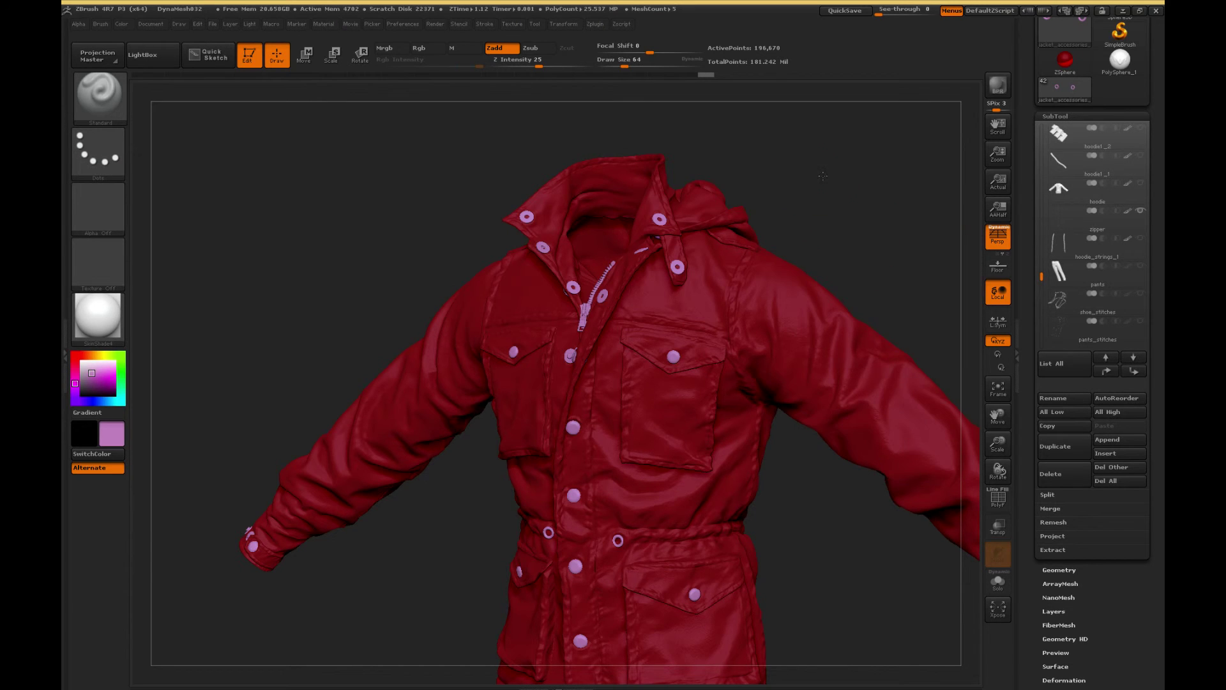
{"action": "left_click_drag", "start_coordinate": [856, 232], "coordinate": [837, 177]}
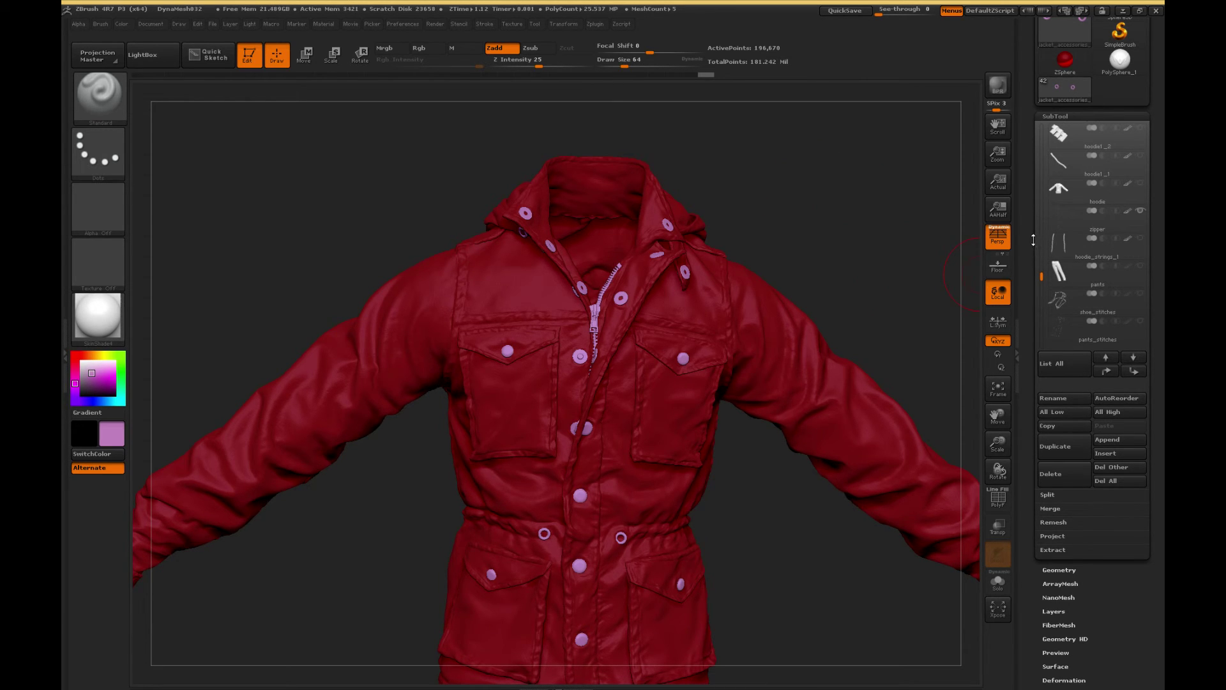
- Select the zipper, jacket_main and jacket_hood subtools in turn to check their resolution
{"action": "left_click", "coordinate": [1073, 220]}
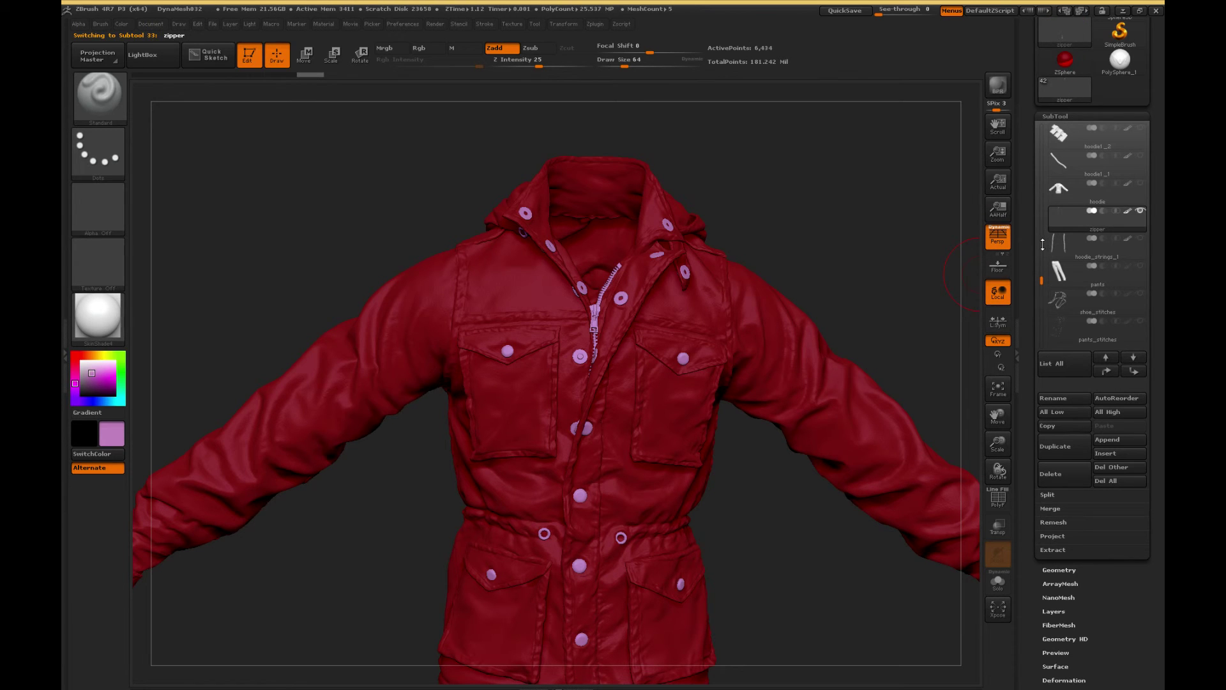
{"action": "left_click_drag", "start_coordinate": [1029, 247], "coordinate": [1043, 275]}
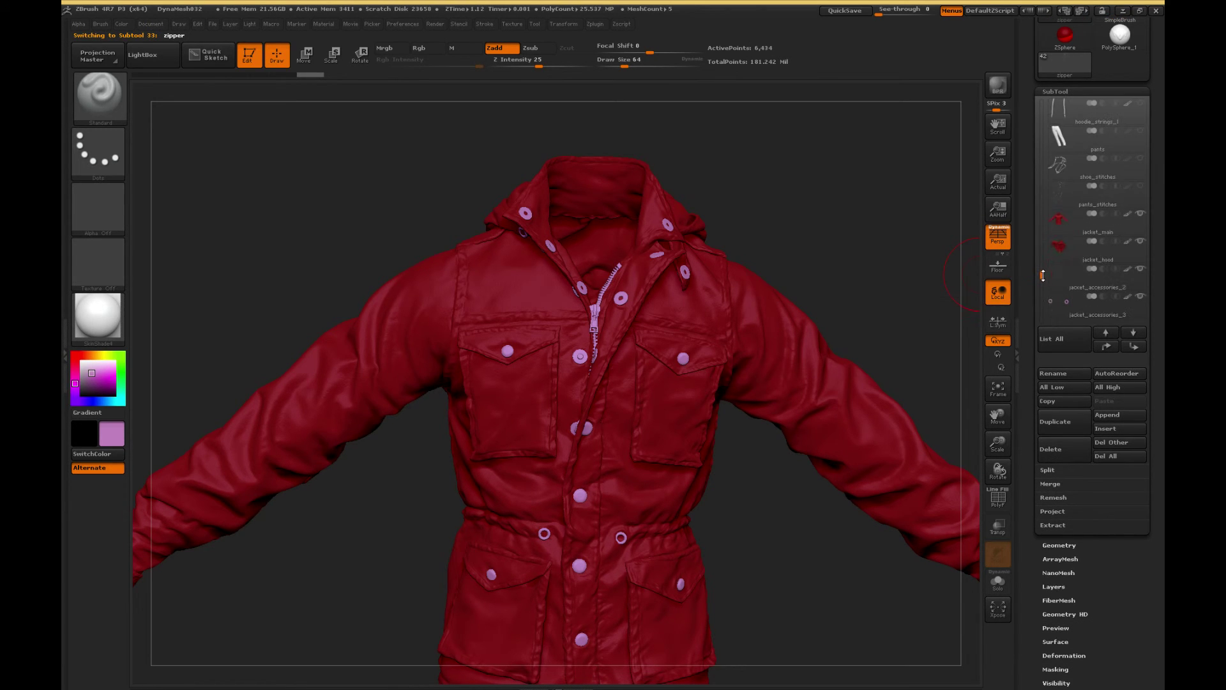
{"action": "left_click", "coordinate": [1066, 224]}
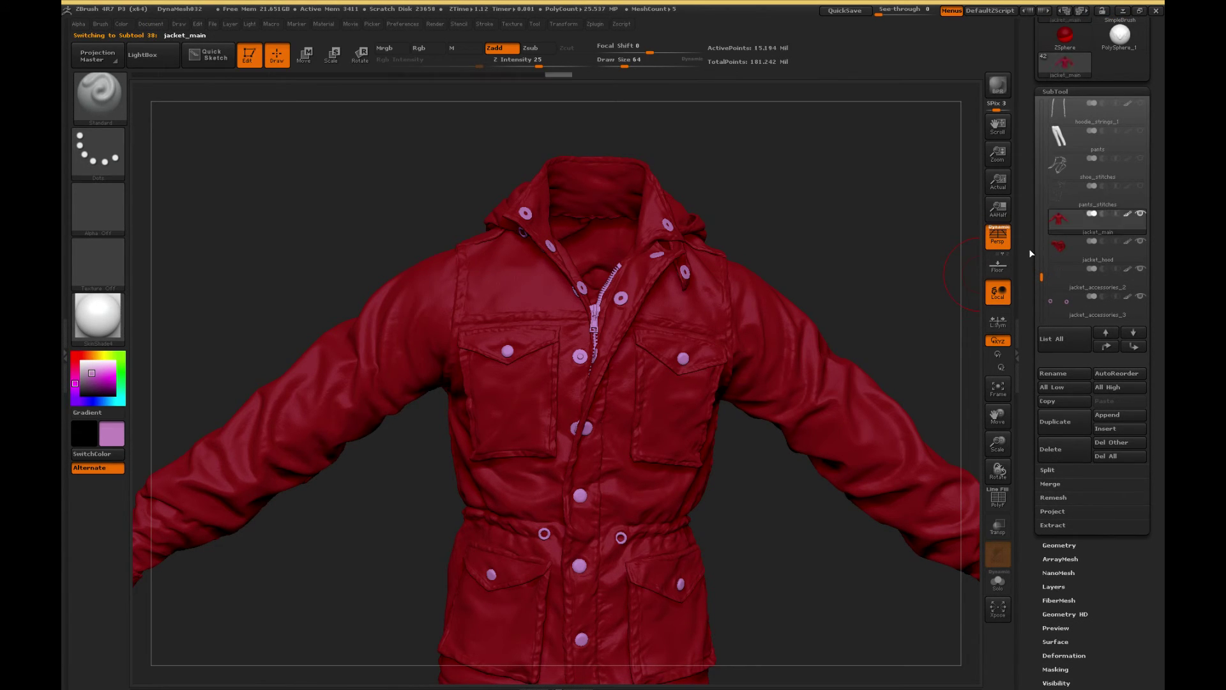
{"action": "left_click", "coordinate": [1067, 257]}
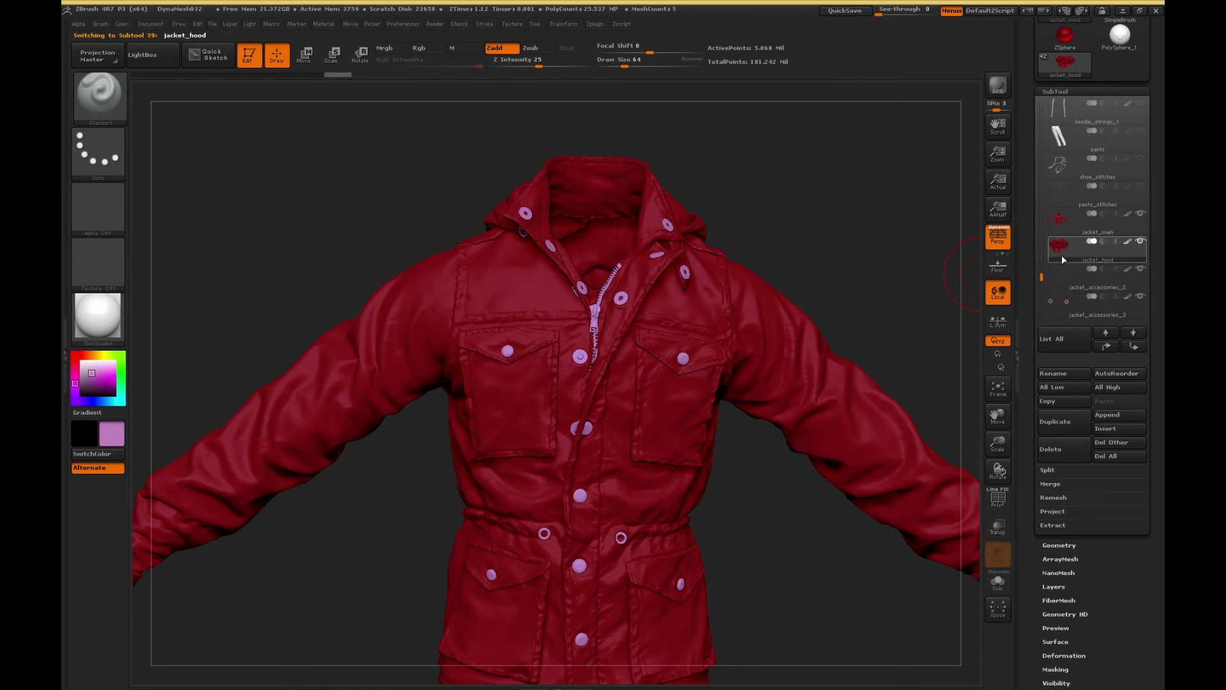
- Raise the jacket_accessories_2 subtool to subdivision level 5
{"action": "left_click", "coordinate": [1077, 285]}
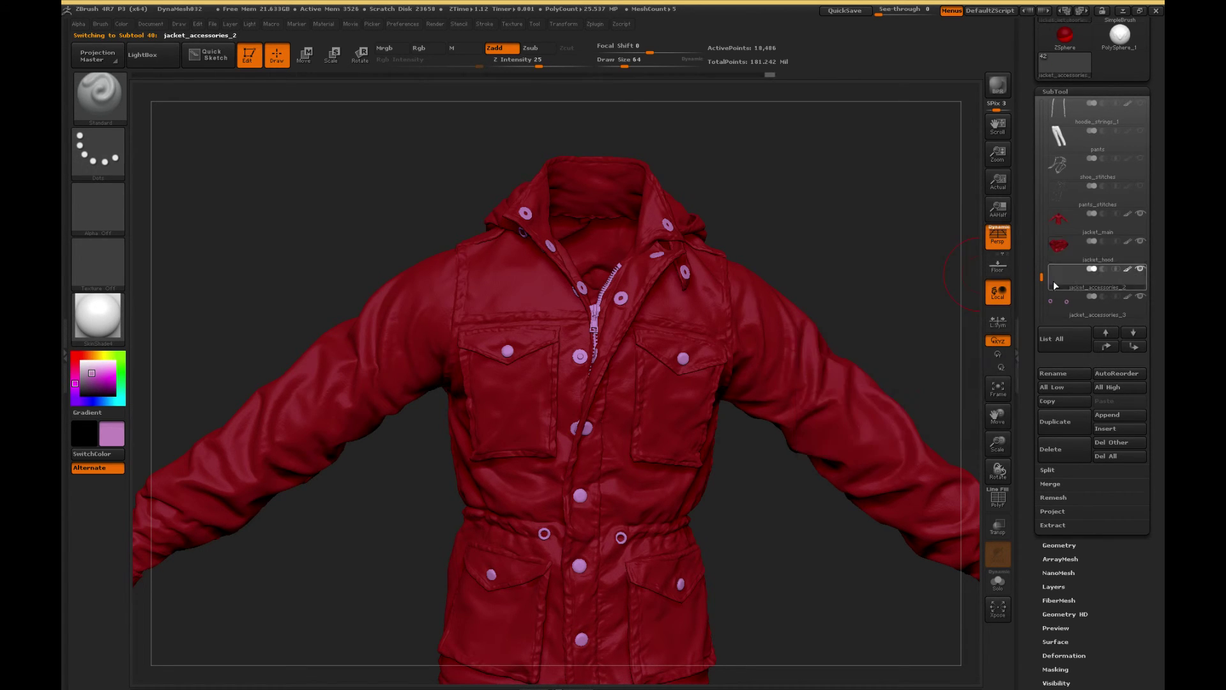
{"action": "scroll", "coordinate": [1053, 271], "scroll_direction": "down", "scroll_amount": 3}
{"action": "left_click", "coordinate": [1057, 345]}
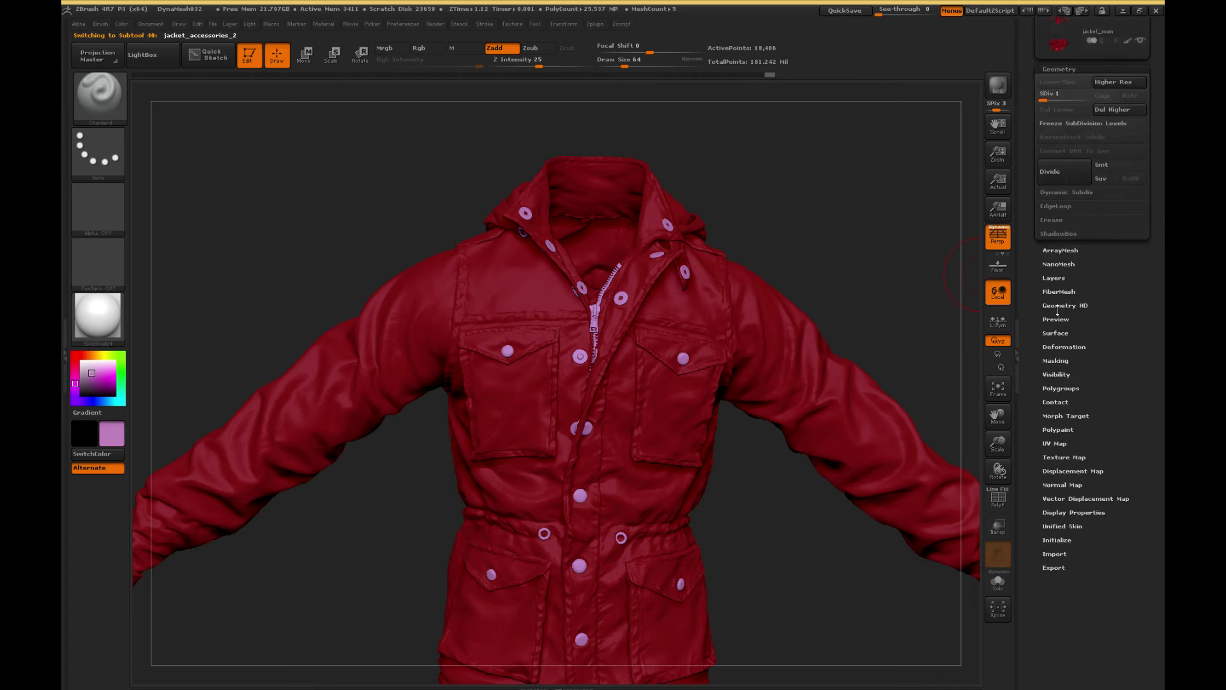
{"action": "left_click_drag", "start_coordinate": [1081, 53], "coordinate": [1088, 52]}
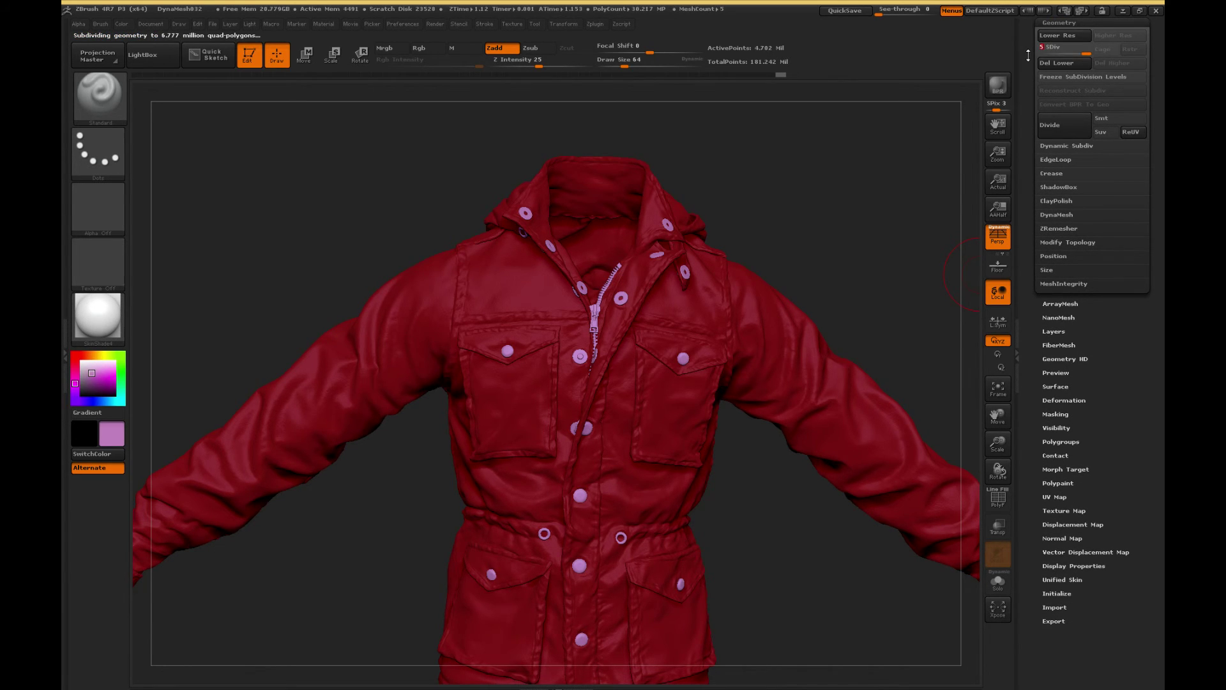
{"action": "left_click_drag", "start_coordinate": [1028, 55], "coordinate": [1030, 125]}
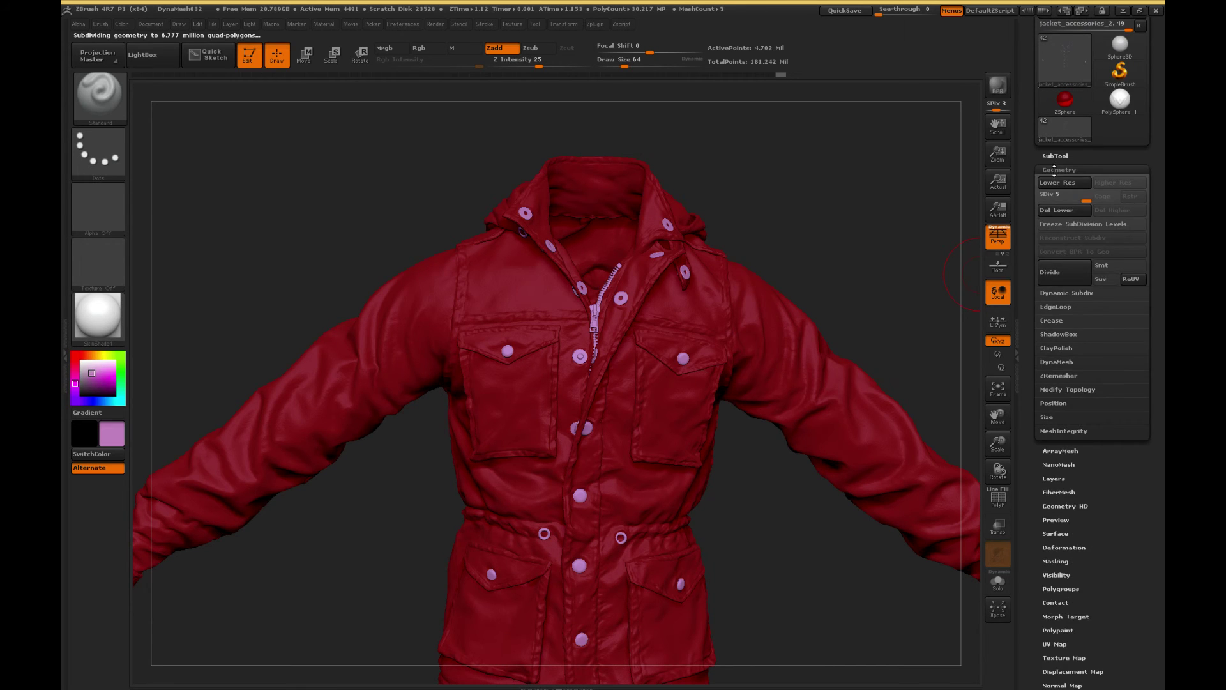
- Check the subdivision levels of the jacket_accessories_3 and jacket_accessories subtools in their geometry settings
{"action": "left_click", "coordinate": [1053, 159]}
{"action": "left_click_drag", "start_coordinate": [1029, 203], "coordinate": [1029, 163]}
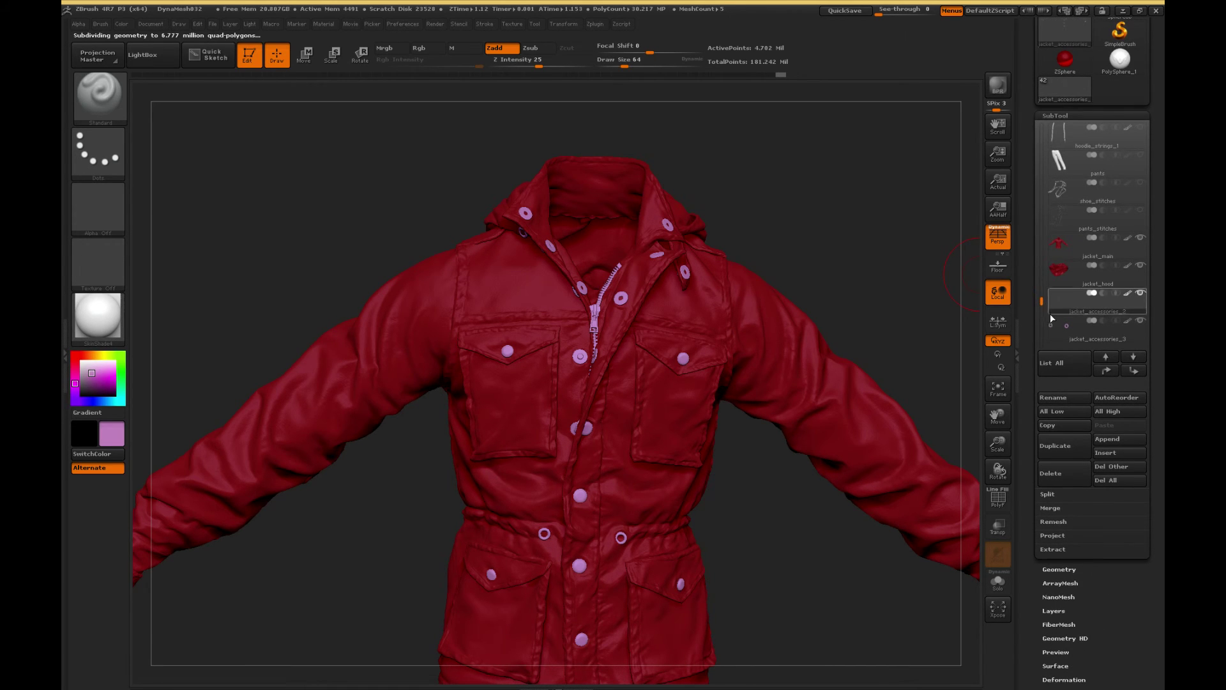
{"action": "left_click_drag", "start_coordinate": [1042, 302], "coordinate": [1042, 320]}
{"action": "left_click", "coordinate": [1093, 224]}
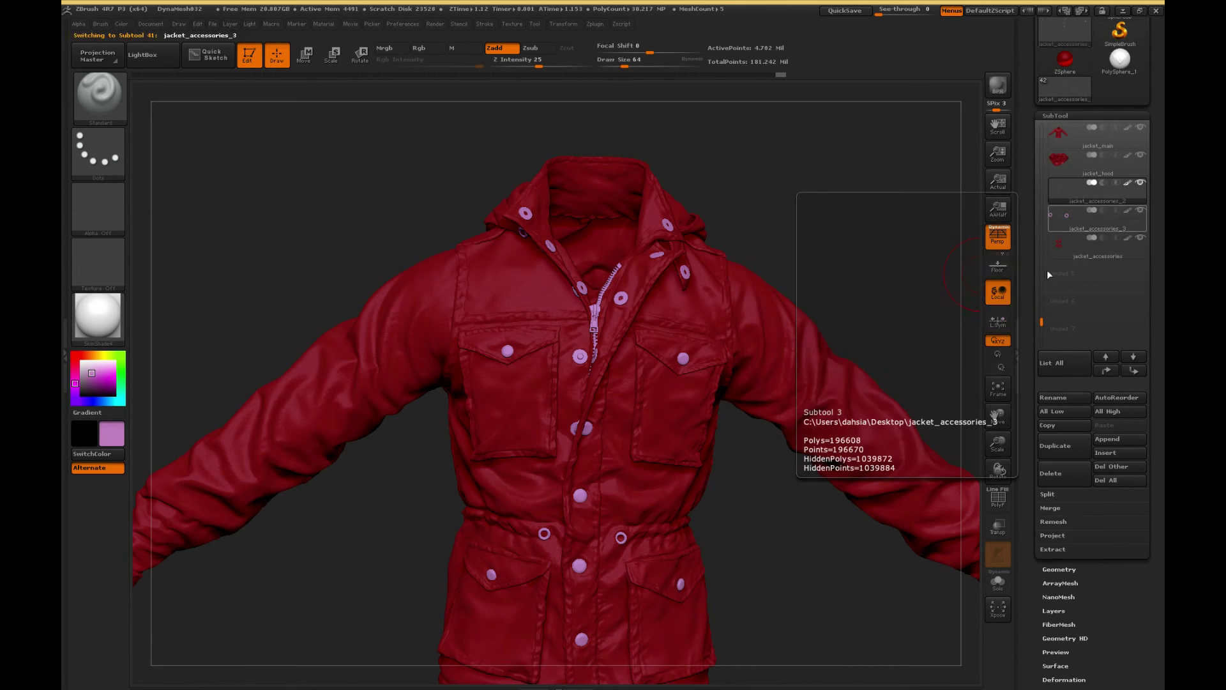
{"action": "left_click", "coordinate": [1028, 259]}
{"action": "left_click", "coordinate": [1057, 239]}
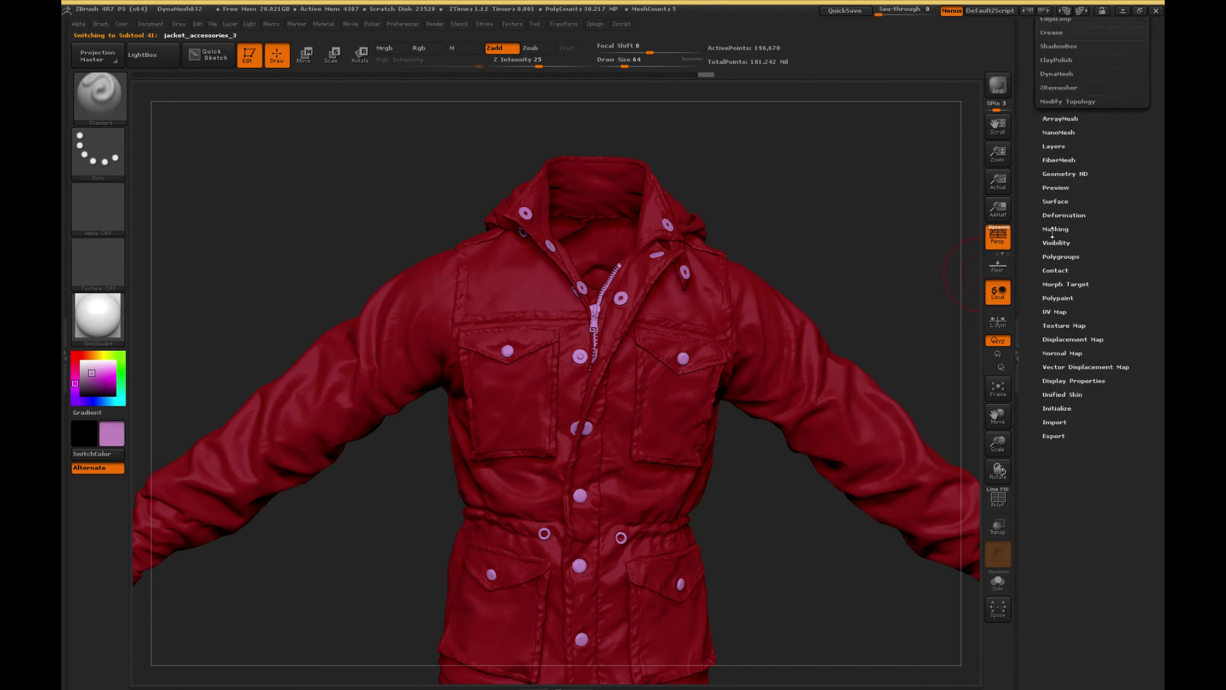
{"action": "left_click_drag", "start_coordinate": [1026, 177], "coordinate": [1026, 236]}
{"action": "left_click", "coordinate": [1054, 68]}
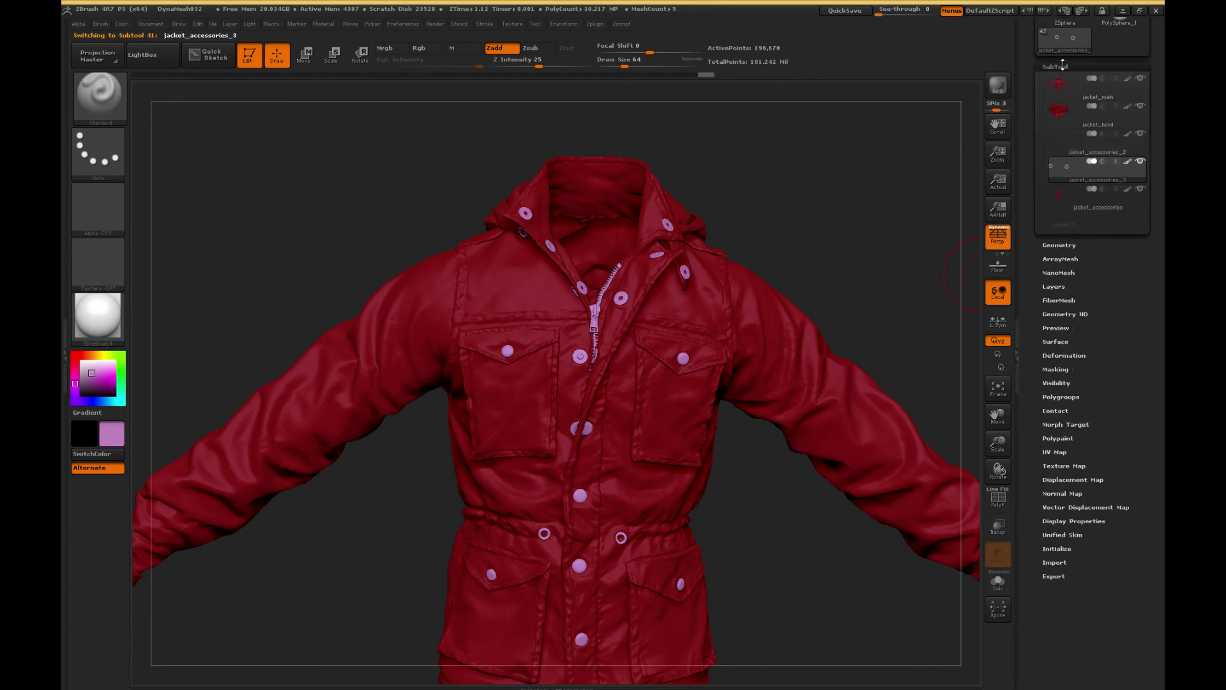
{"action": "left_click", "coordinate": [1079, 213]}
{"action": "left_click_drag", "start_coordinate": [1033, 224], "coordinate": [1034, 71]}
{"action": "left_click", "coordinate": [1049, 221]}
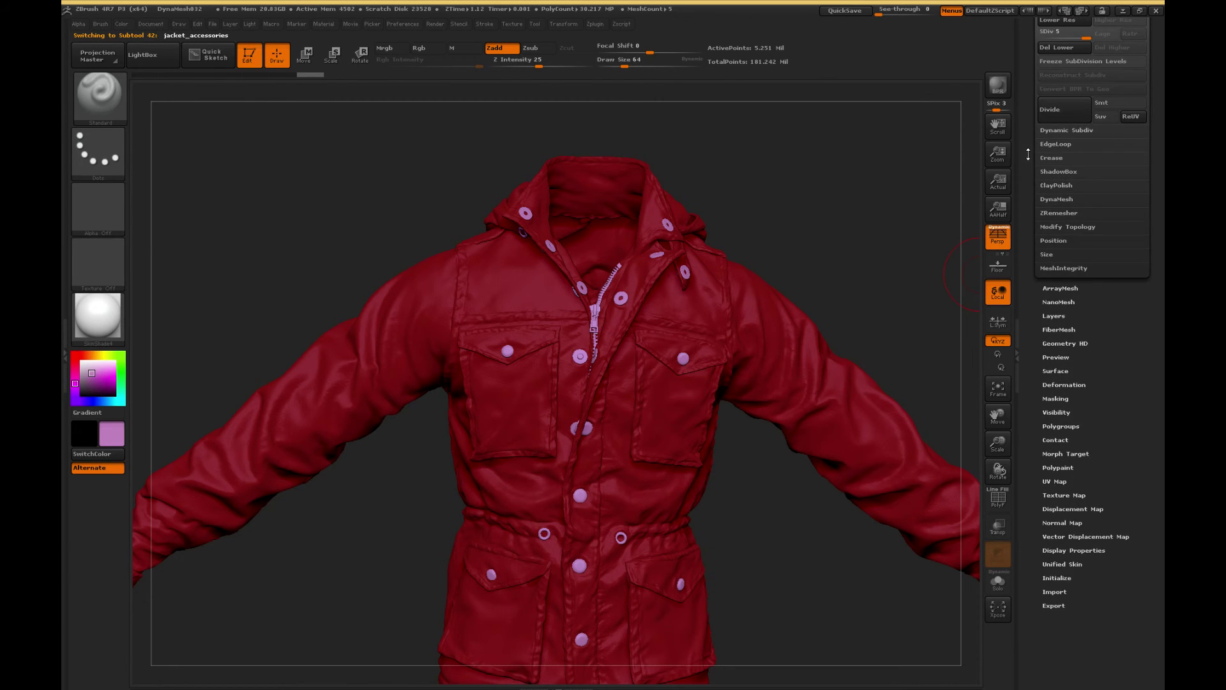
{"action": "left_click_drag", "start_coordinate": [1029, 156], "coordinate": [1030, 138]}
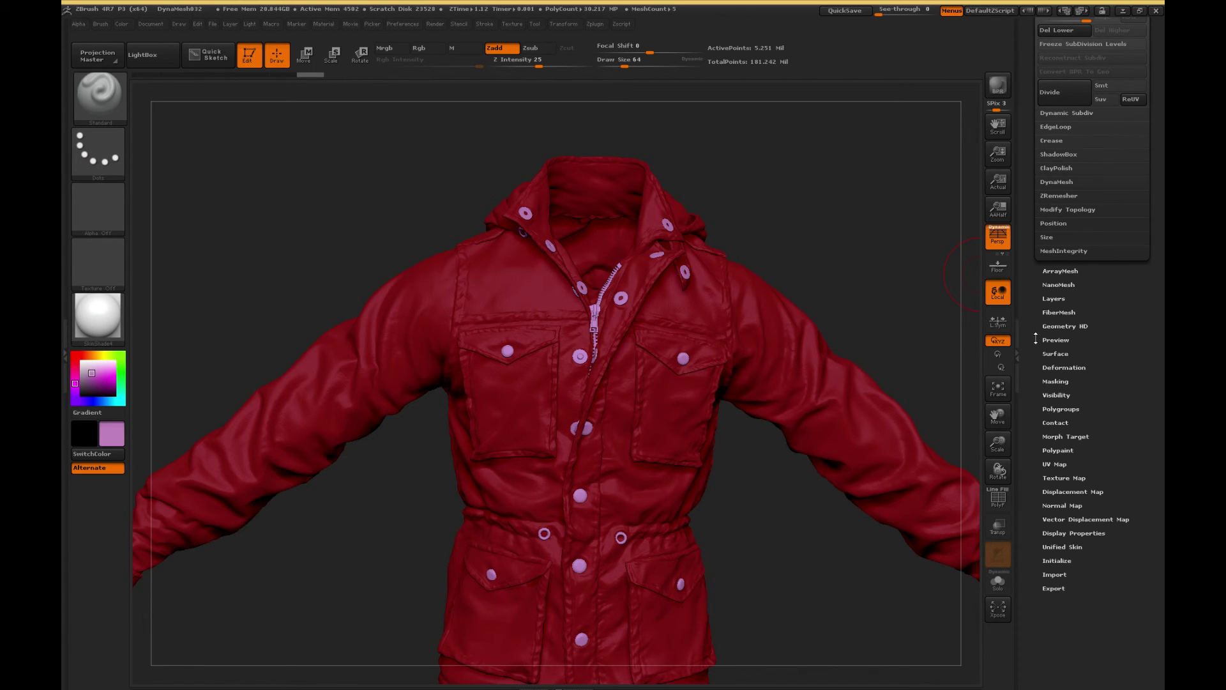
- Merge all visible jacket subtools into one tool and switch to the merged tool
{"action": "scroll", "coordinate": [1039, 295], "scroll_direction": "up", "scroll_amount": 5}
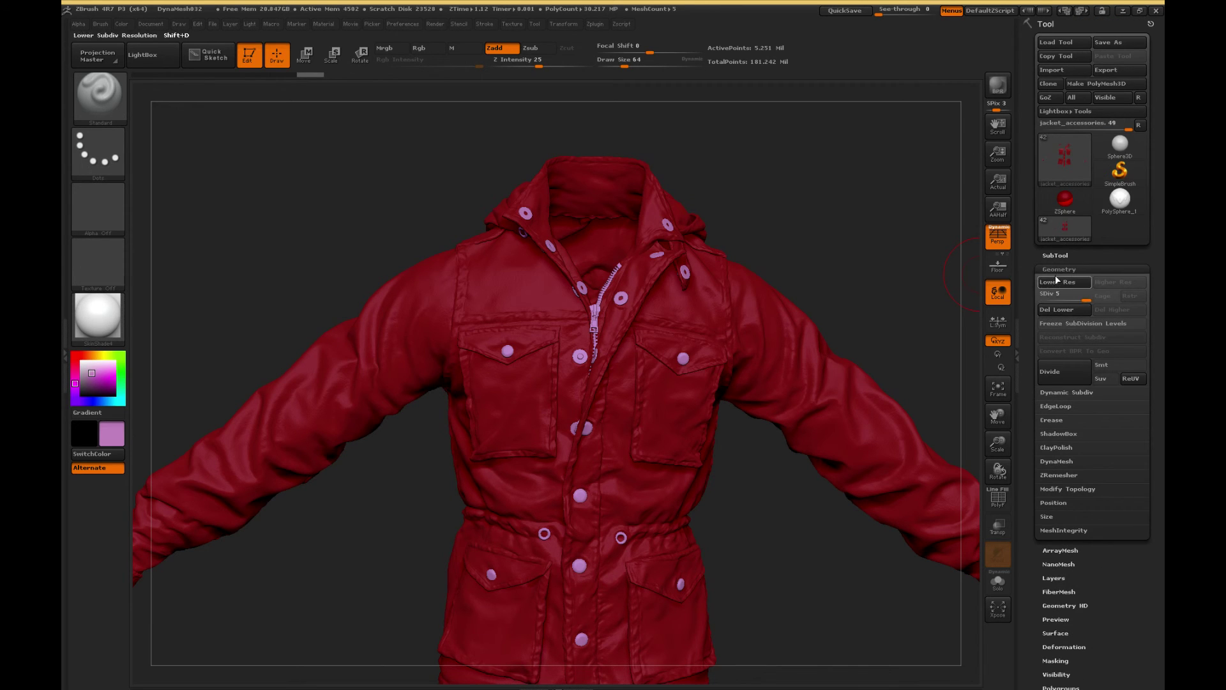
{"action": "left_click", "coordinate": [1059, 256]}
{"action": "scroll", "coordinate": [1053, 294], "scroll_direction": "down", "scroll_amount": 5}
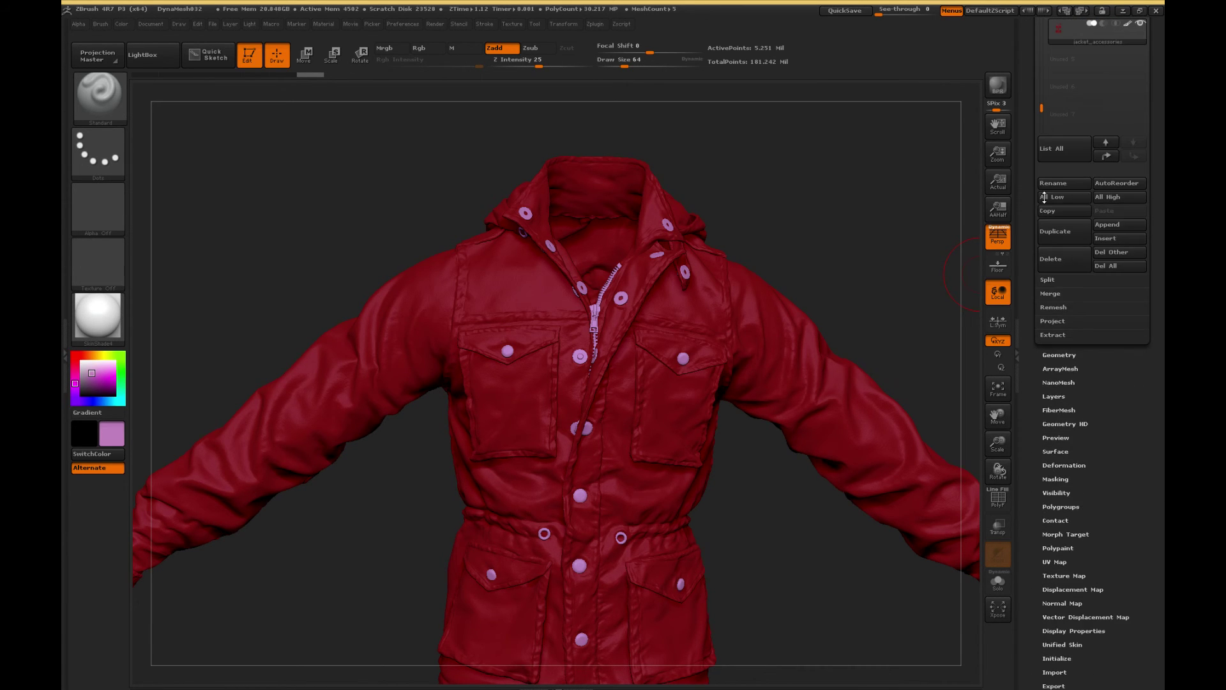
{"action": "left_click", "coordinate": [1056, 291]}
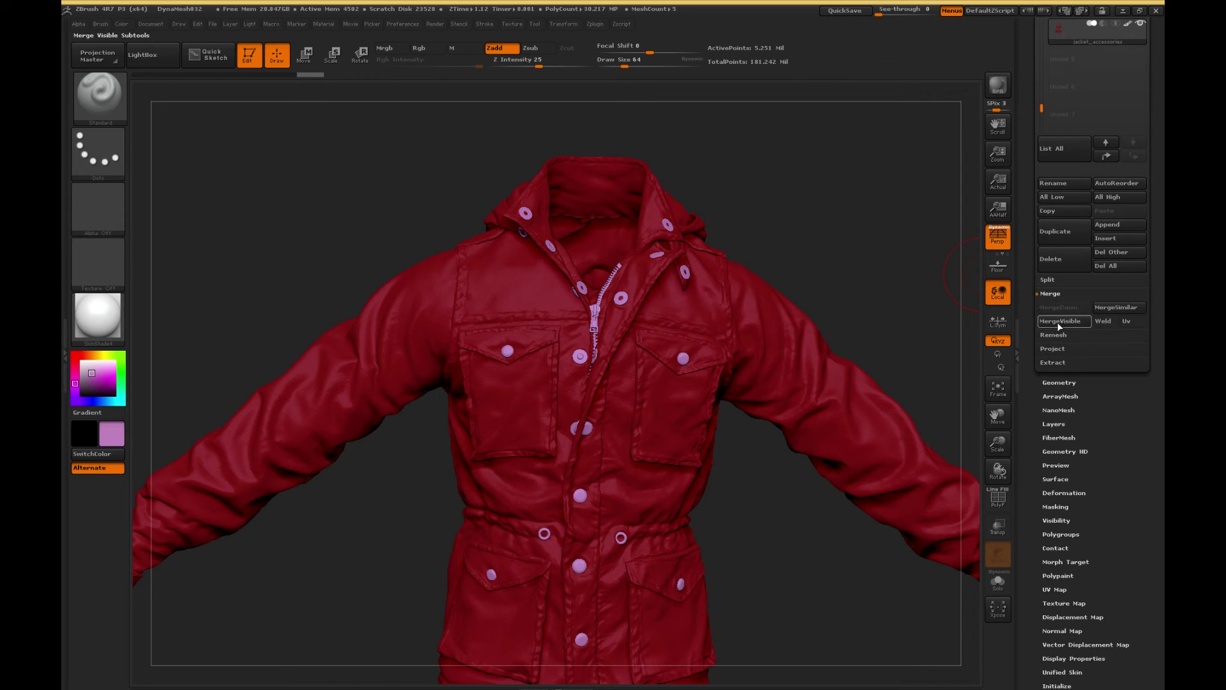
{"action": "left_click", "coordinate": [1058, 321]}
{"action": "left_click_drag", "start_coordinate": [1029, 100], "coordinate": [1019, 200]}
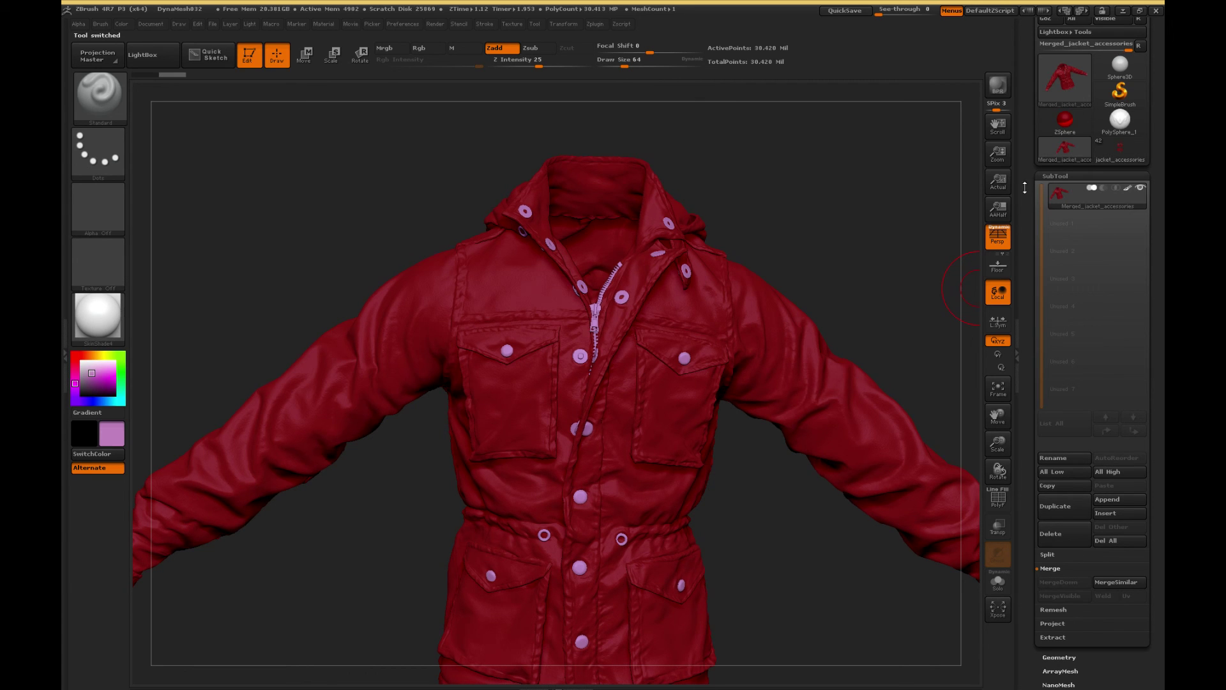
- Set the merged tool's export options to triangles, with texture coordinates and groups turned off
{"action": "left_click_drag", "start_coordinate": [1024, 176], "coordinate": [1031, 70]}
{"action": "left_click_drag", "start_coordinate": [1024, 489], "coordinate": [1036, 352]}
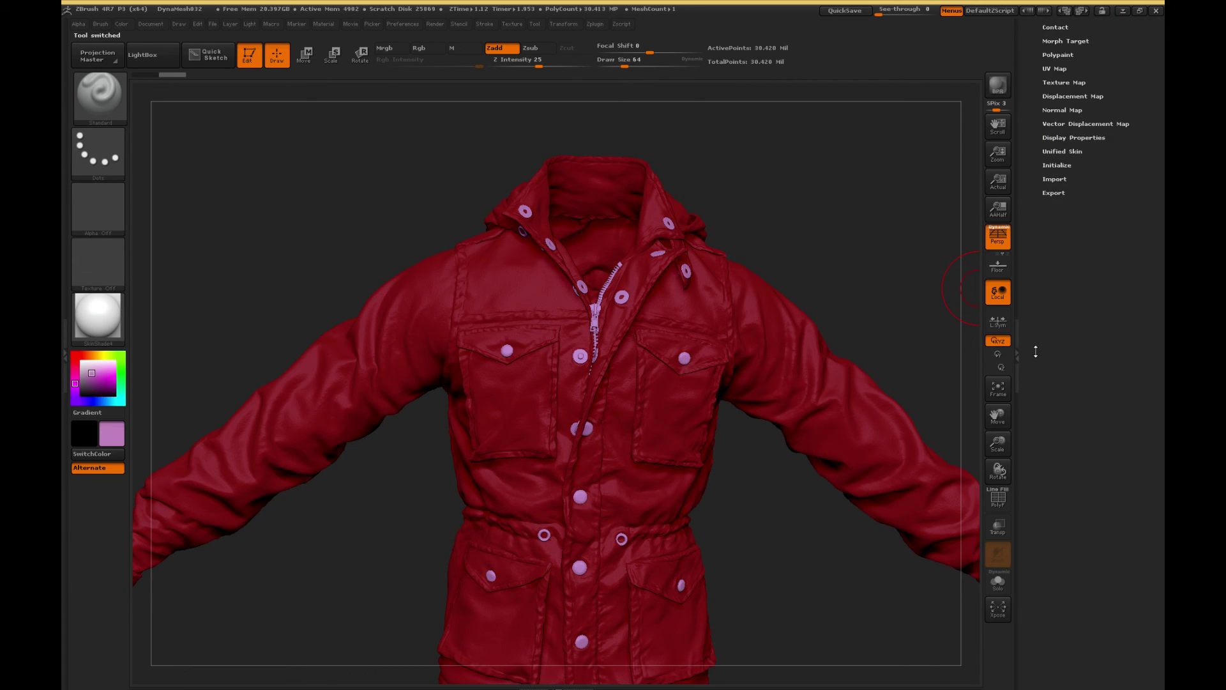
{"action": "left_click", "coordinate": [1055, 194]}
{"action": "left_click_drag", "start_coordinate": [1059, 301], "coordinate": [1060, 403]}
{"action": "left_click", "coordinate": [1118, 283]}
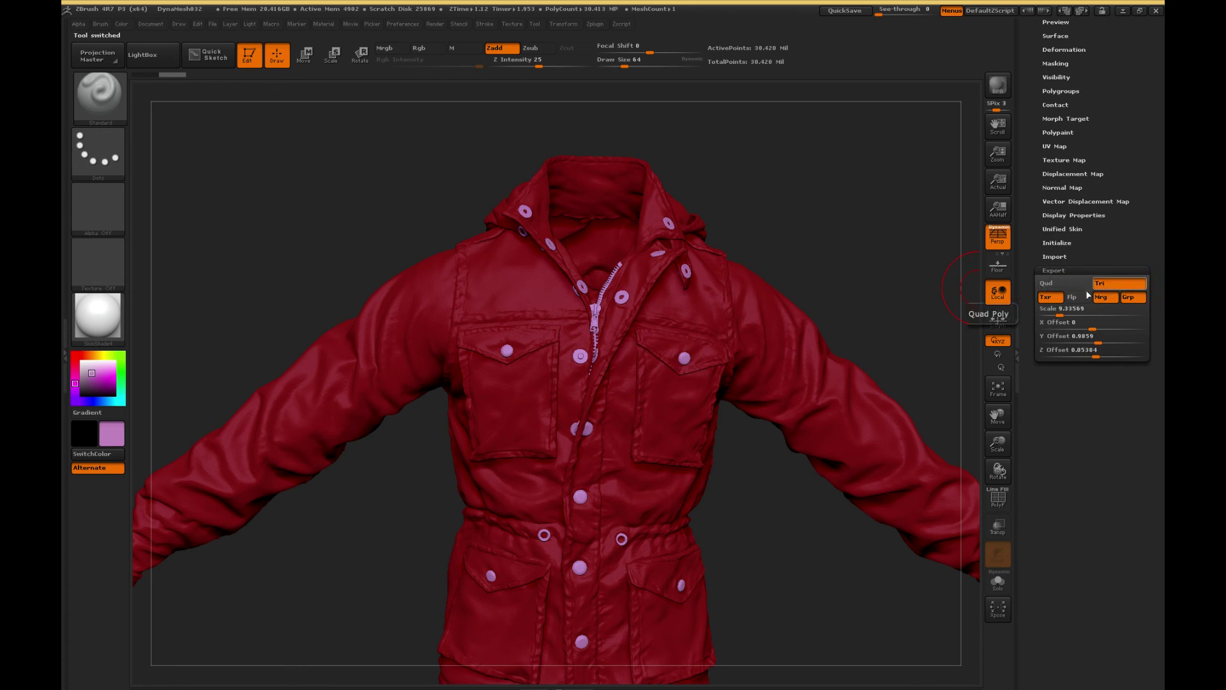
{"action": "left_click", "coordinate": [1045, 297]}
{"action": "left_click", "coordinate": [1125, 297]}
- Start exporting the merged jacket as an OBJ mesh
{"action": "left_click_drag", "start_coordinate": [1027, 151], "coordinate": [1027, 245]}
{"action": "left_click", "coordinate": [1065, 167]}
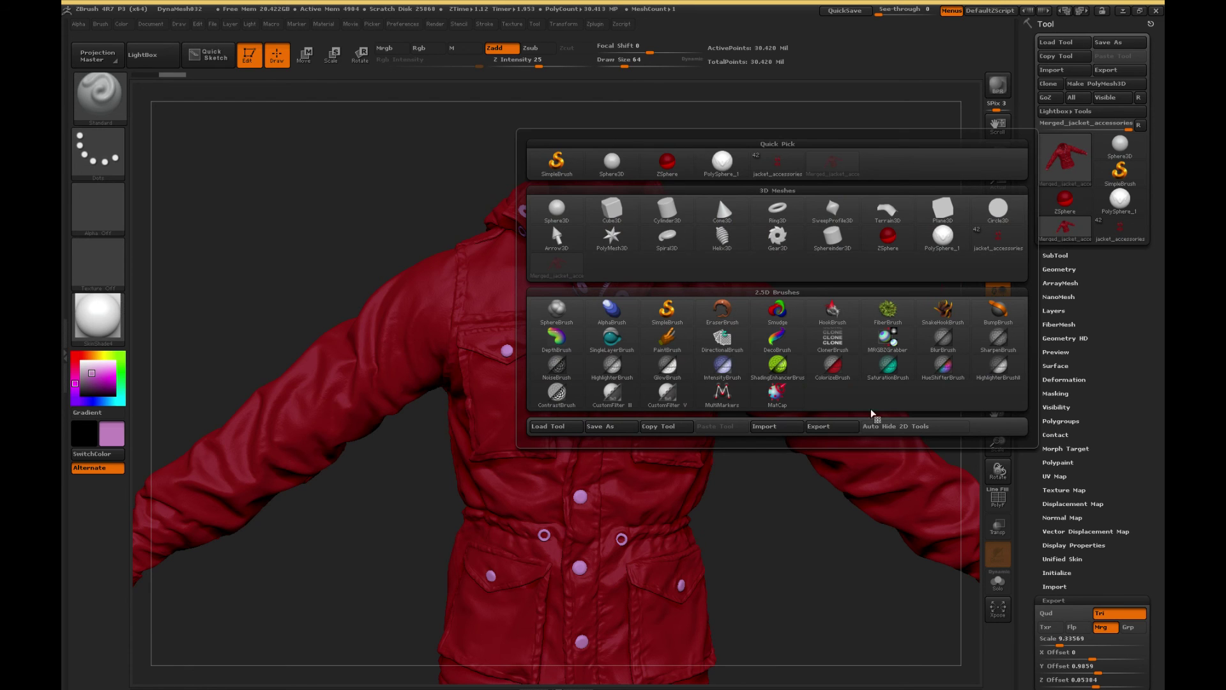
{"action": "left_click", "coordinate": [838, 422]}
{"action": "left_click", "coordinate": [840, 425]}
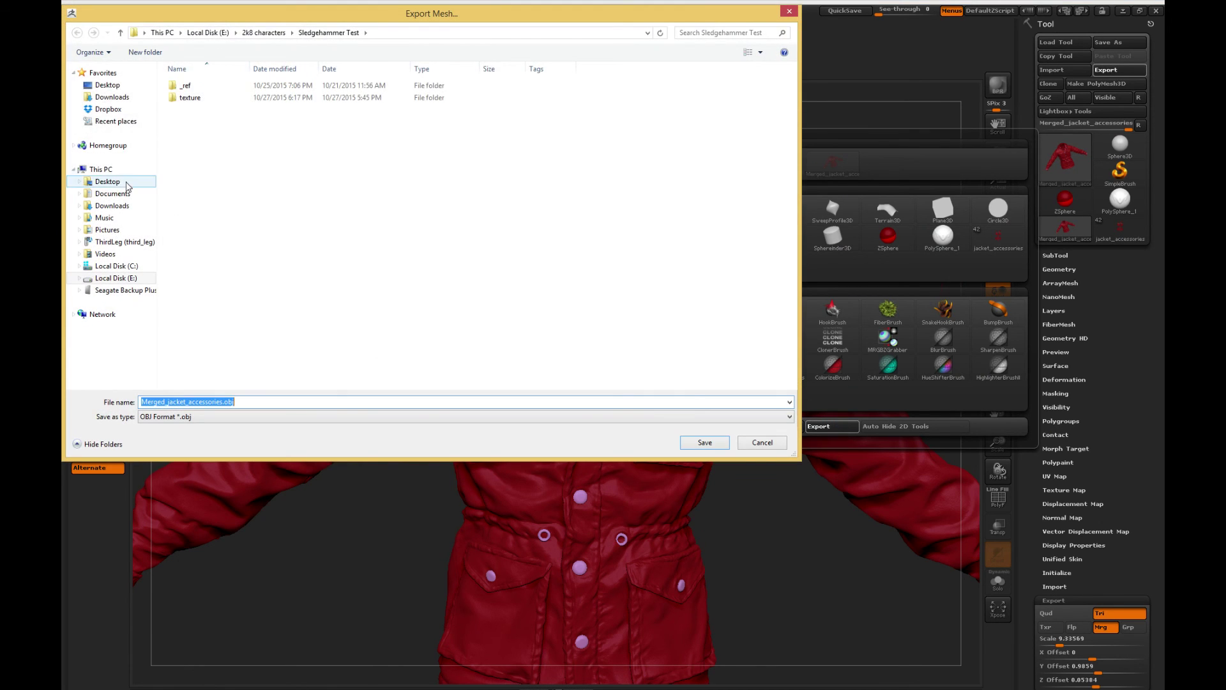